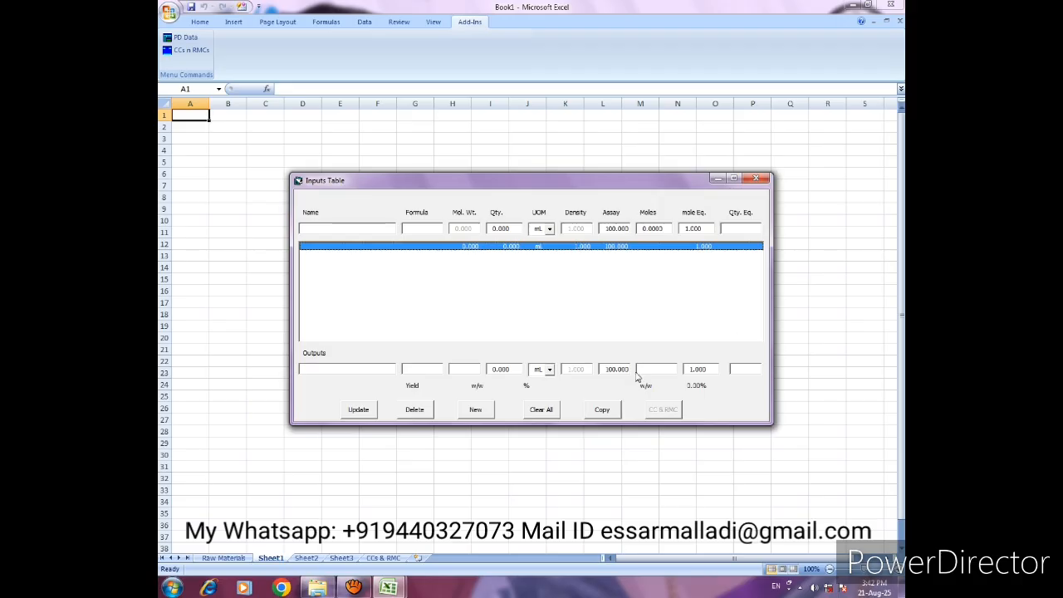
# - Look through the workbook's worksheets, including Raw Materials and CCs & RMC, and launch the CCs n RMCs add-in
pyautogui.click(751, 181)
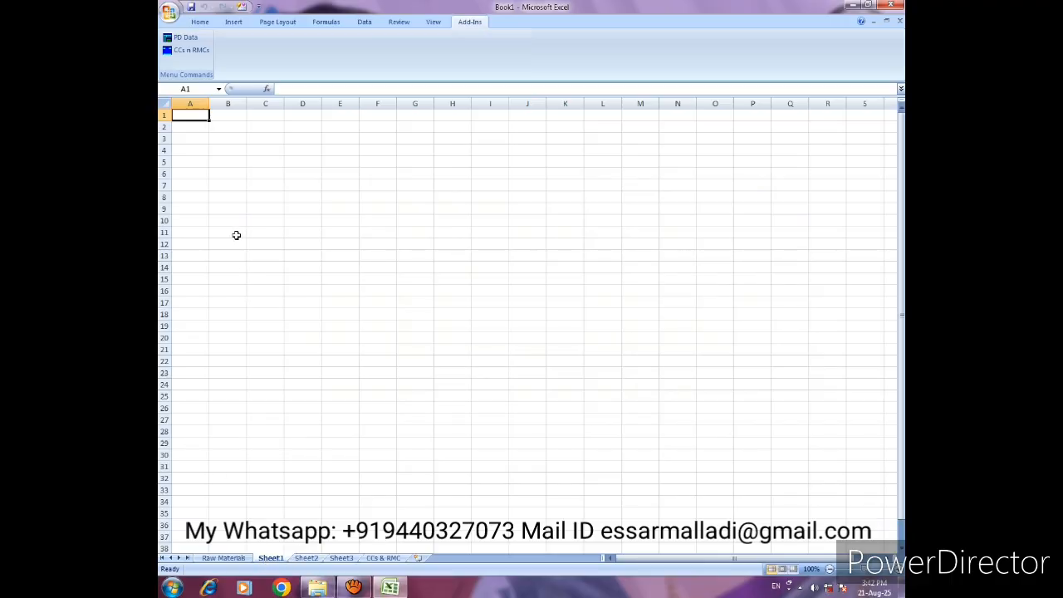
pyautogui.click(308, 558)
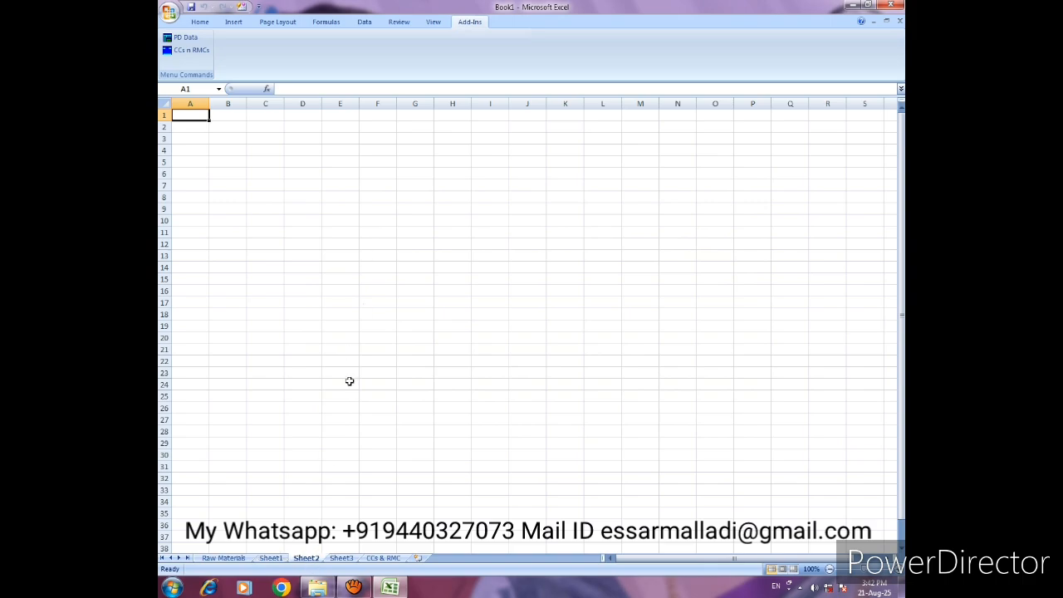
pyautogui.click(343, 558)
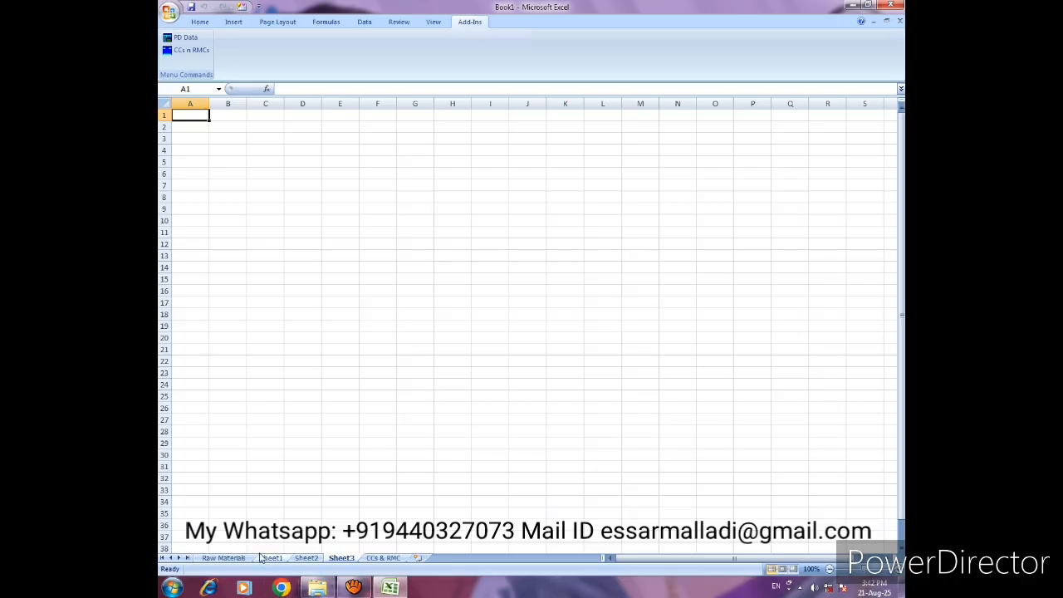
pyautogui.click(226, 558)
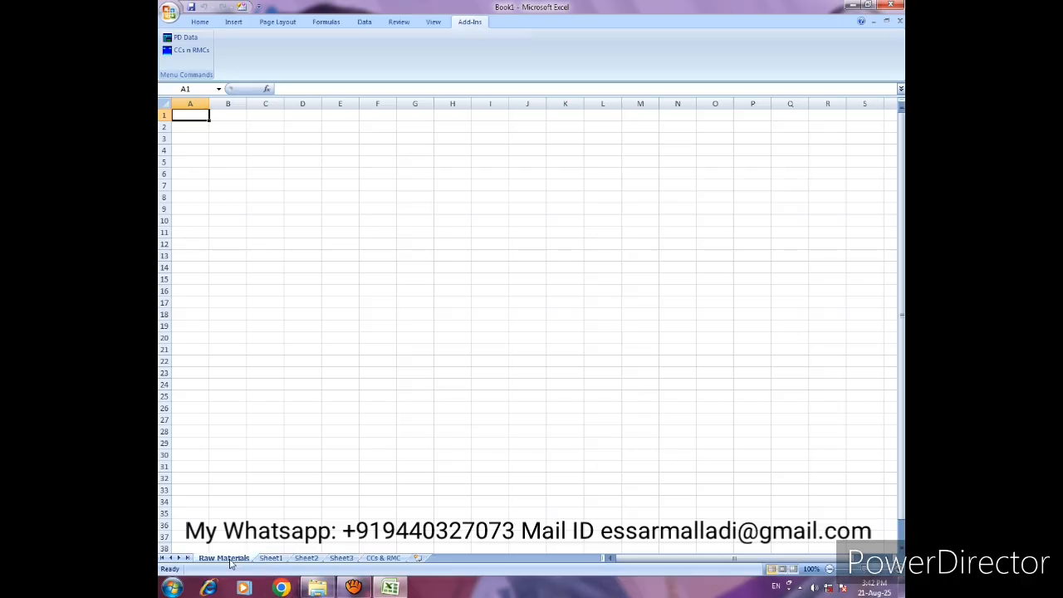
pyautogui.click(385, 561)
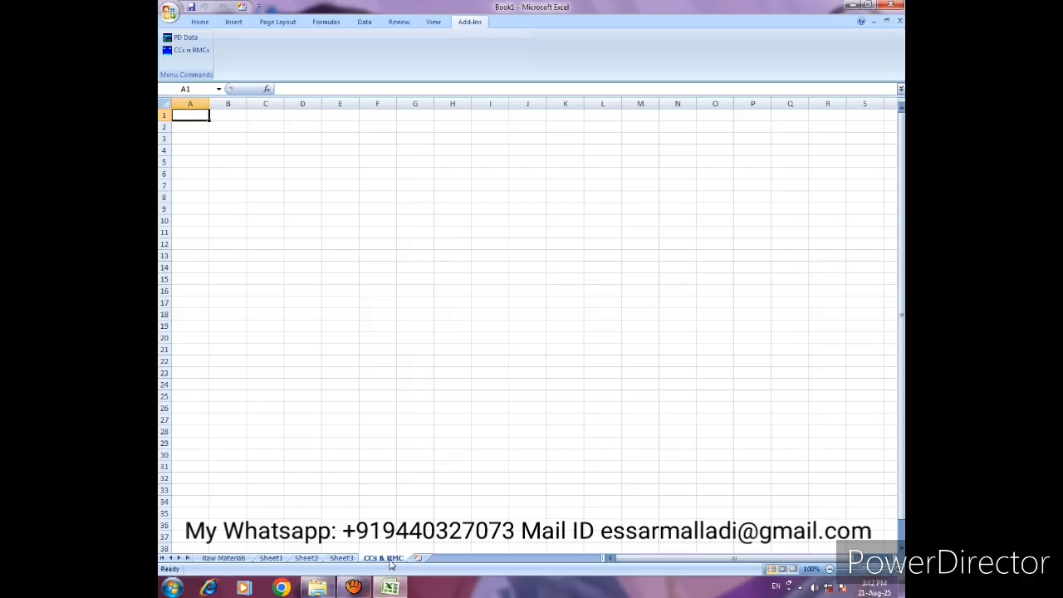
pyautogui.click(223, 563)
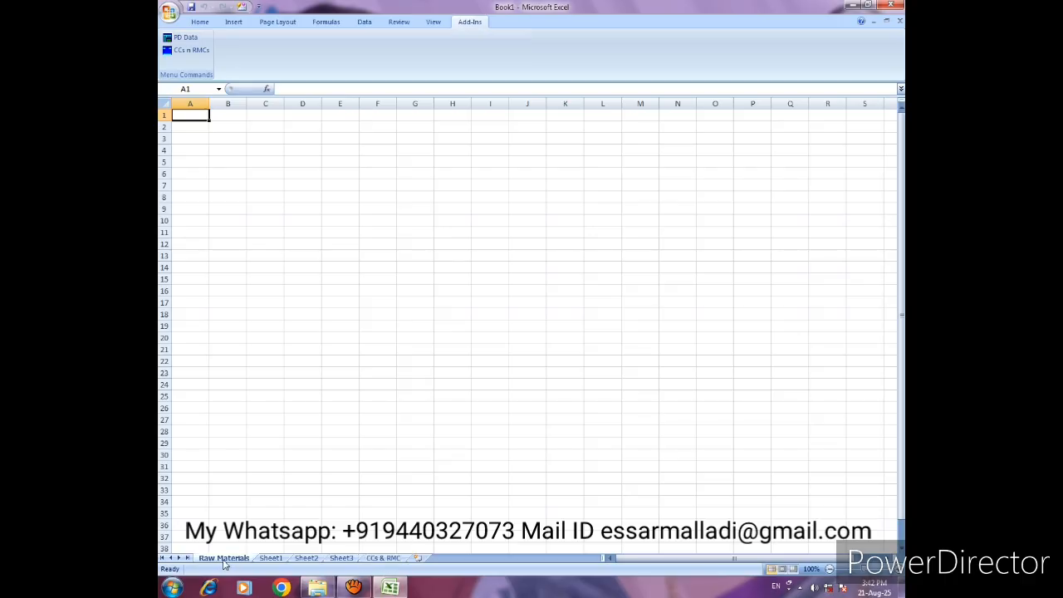
pyautogui.click(380, 559)
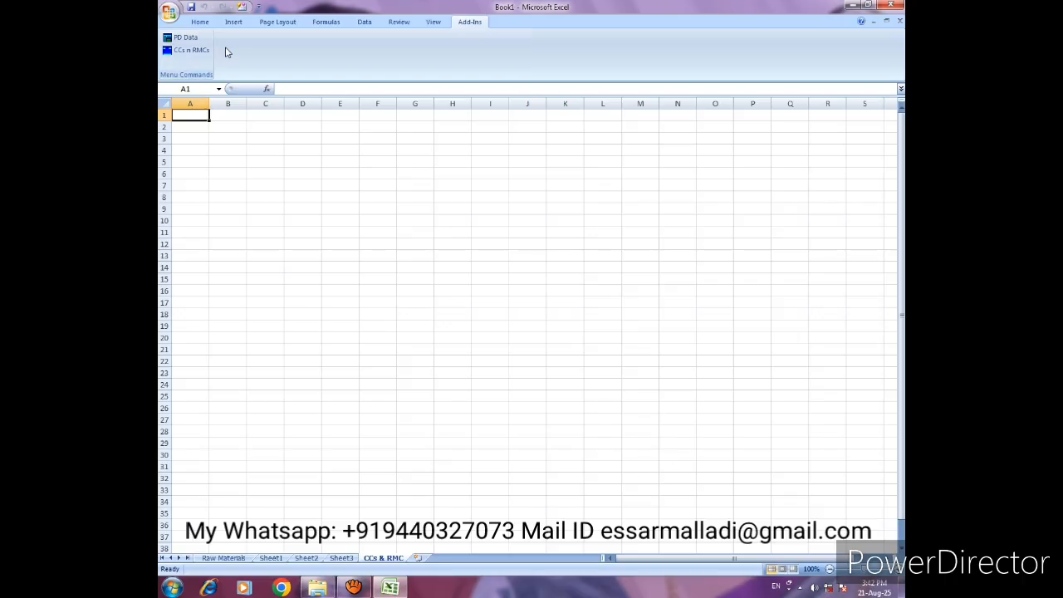
pyautogui.click(191, 50)
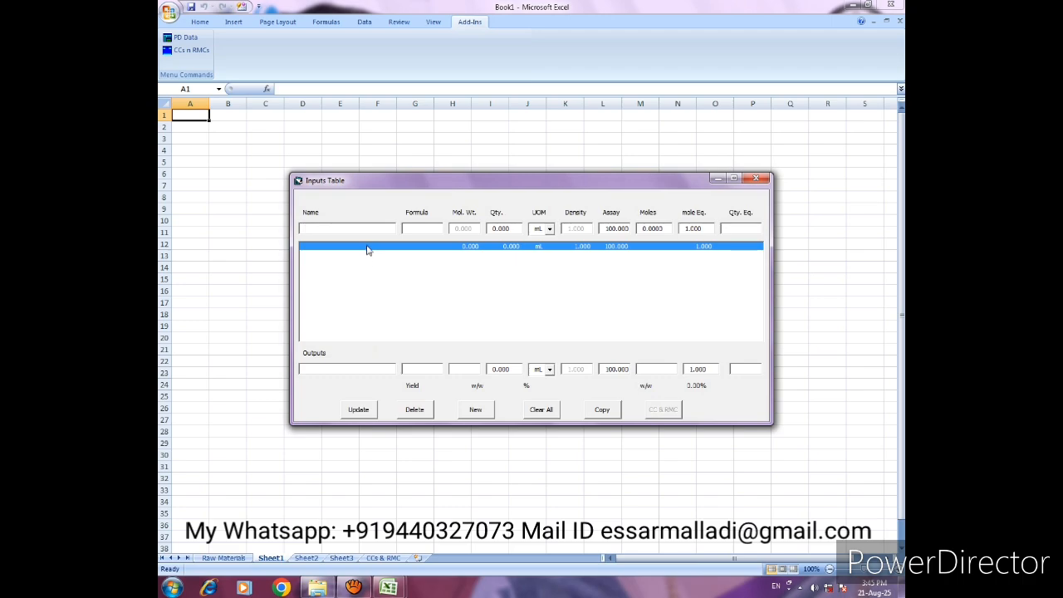
# - Open the chemical details for the first input line and enter Ethanol as the chemical's name
pyautogui.doubleClick(309, 230)
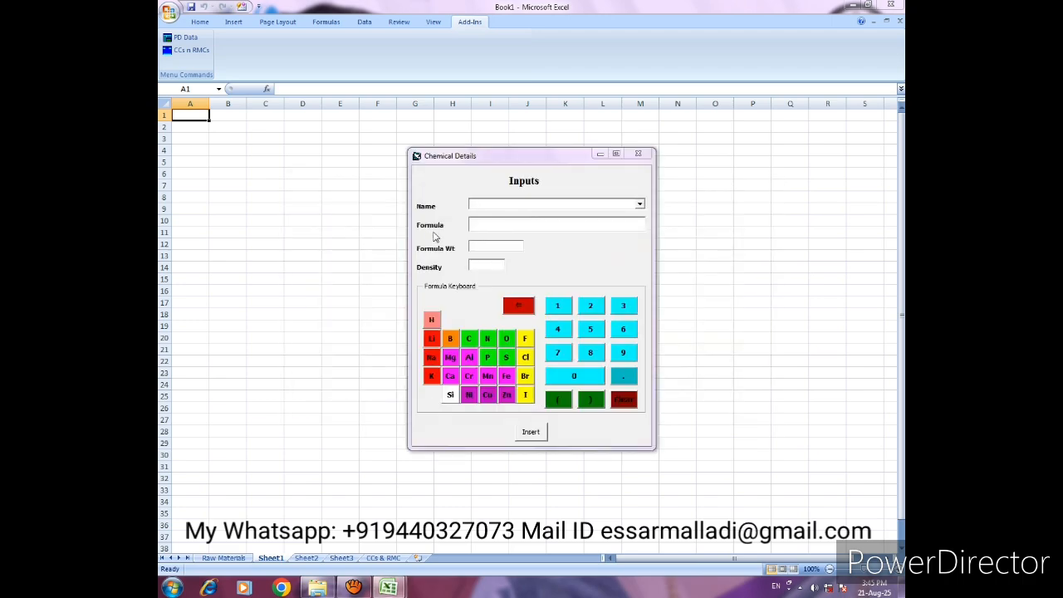
pyautogui.click(479, 205)
pyautogui.write('Ethane')
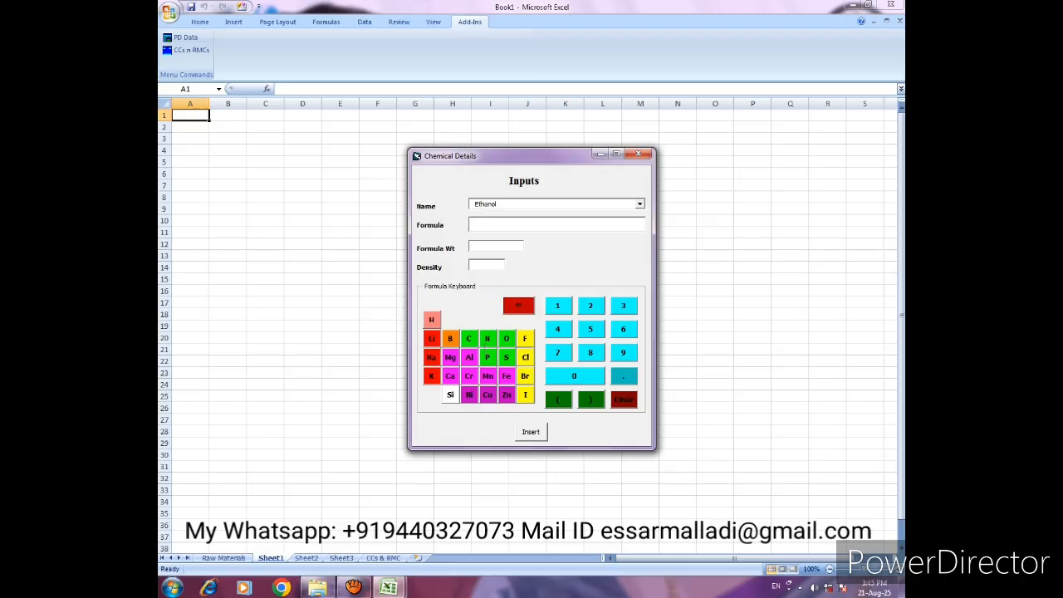
# - Give Ethanol the formula C2H5OH and a density of .789, and insert it into the inputs table
pyautogui.click(471, 342)
pyautogui.click(593, 308)
pyautogui.click(431, 319)
pyautogui.click(591, 330)
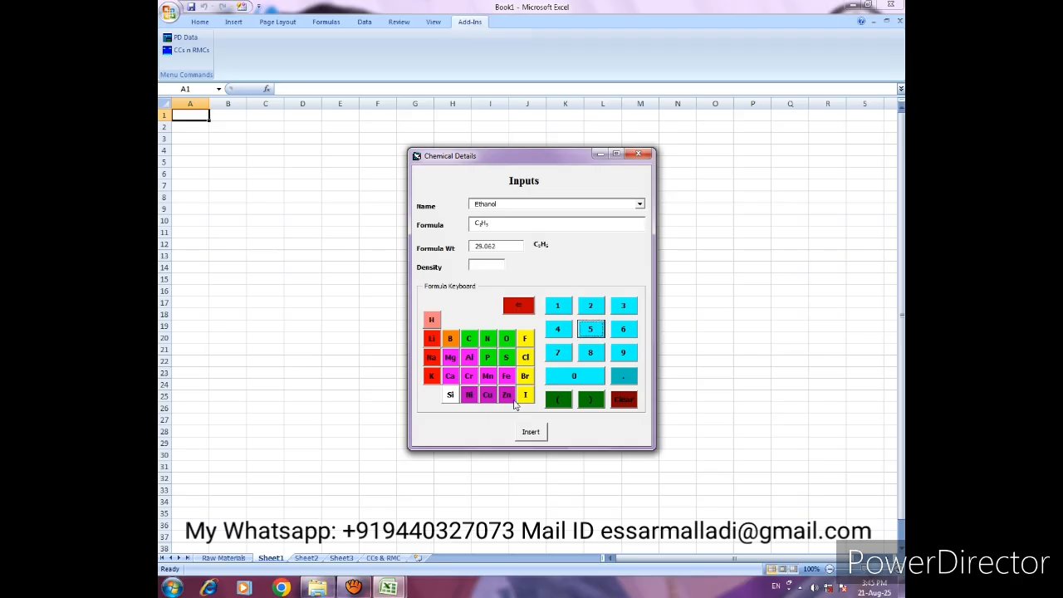
pyautogui.click(507, 340)
pyautogui.click(431, 322)
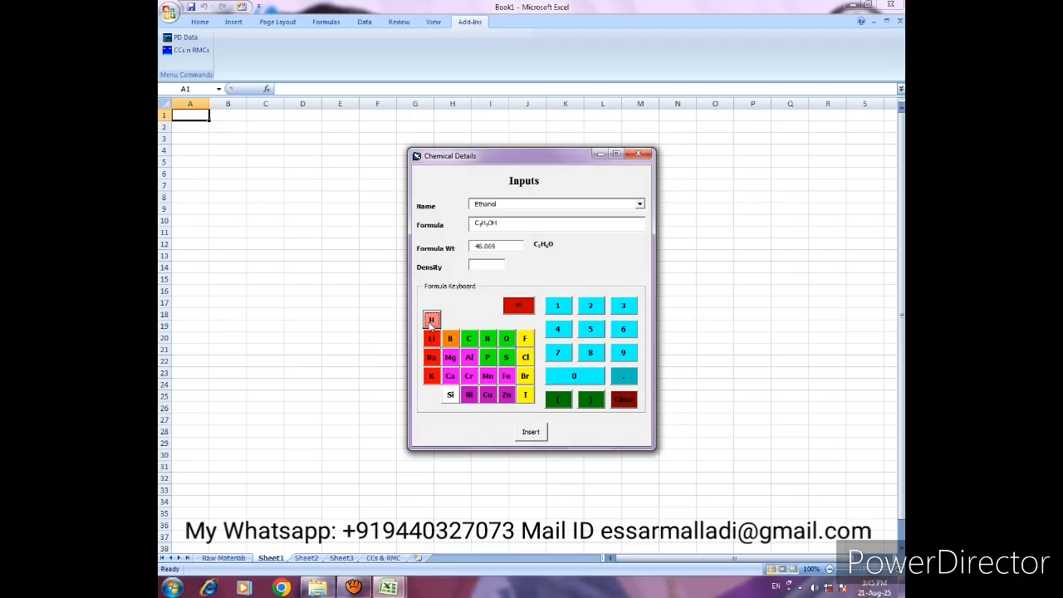
pyautogui.click(488, 265)
pyautogui.write('.789')
pyautogui.click(530, 433)
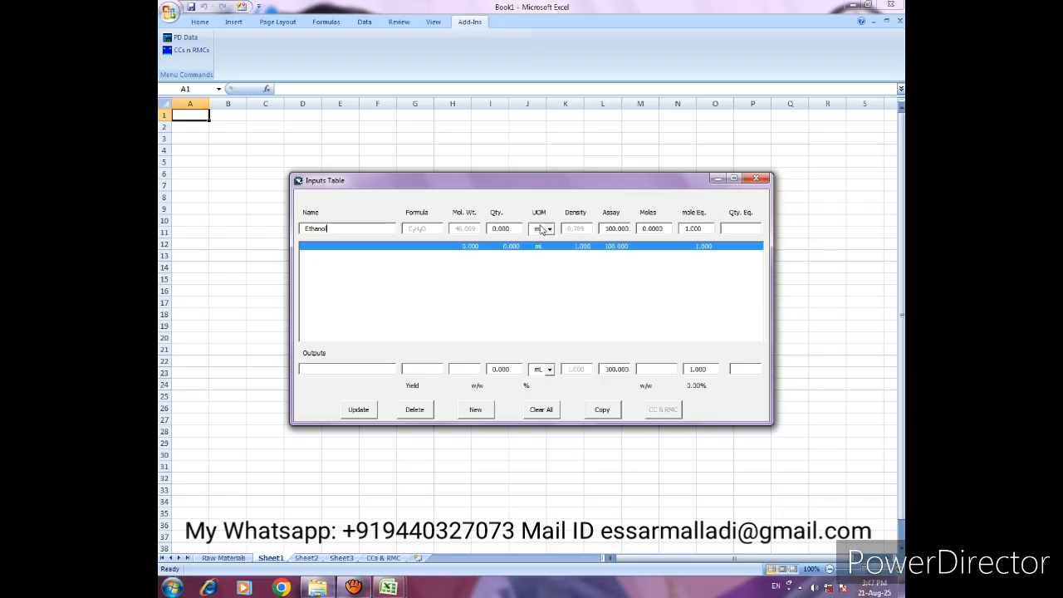
# - Set the Ethanol quantity to 100 mL and update its line in the inputs table
pyautogui.press('Tab')
pyautogui.write('100')
pyautogui.press('Tab')
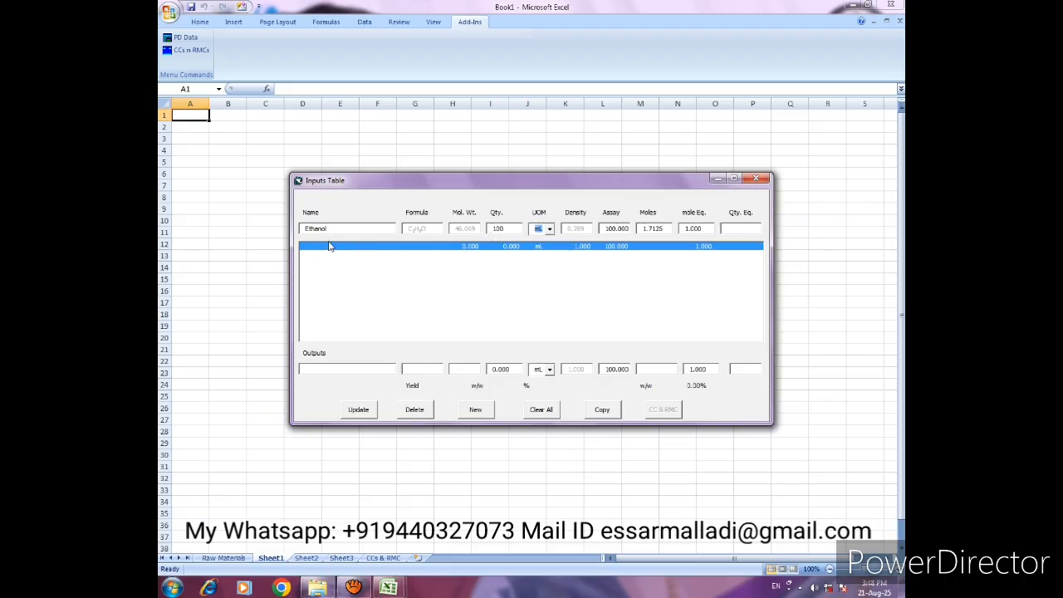
pyautogui.click(360, 411)
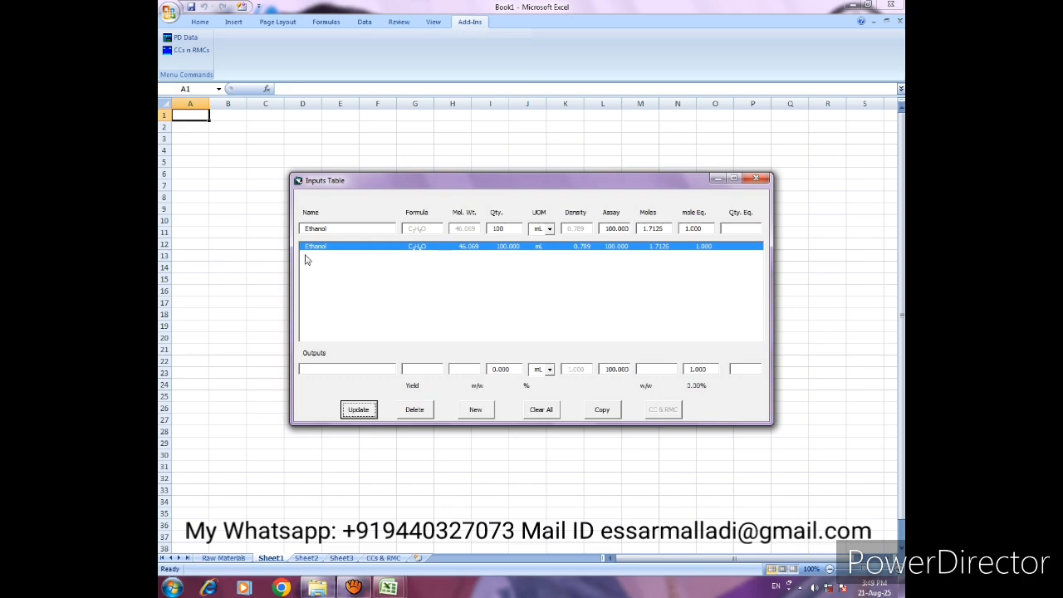
pyautogui.click(413, 250)
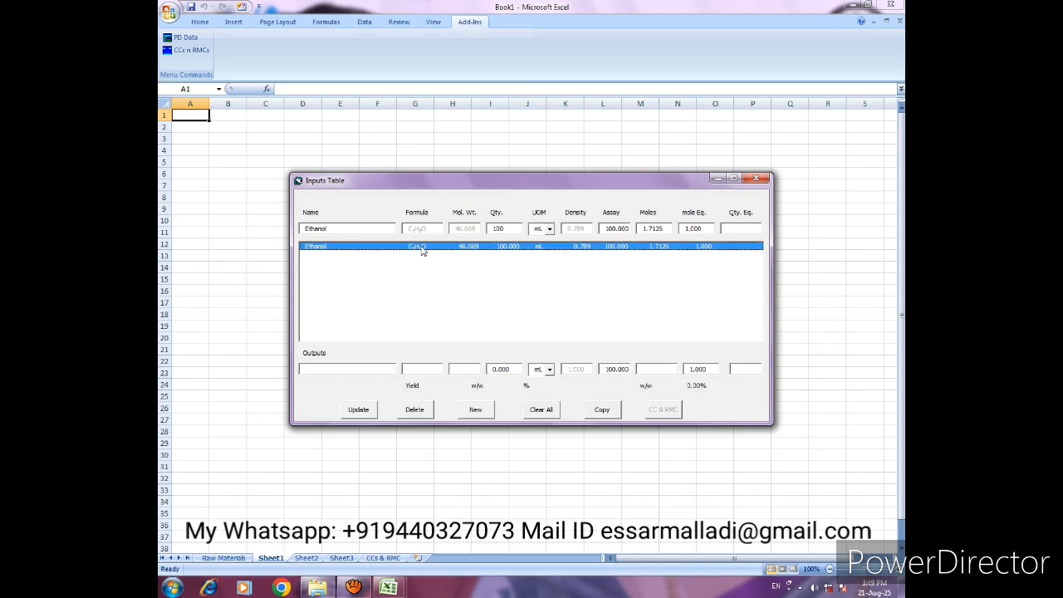
# - Add a new input line and name its chemical Acetic acid in the chemical details
pyautogui.click(475, 413)
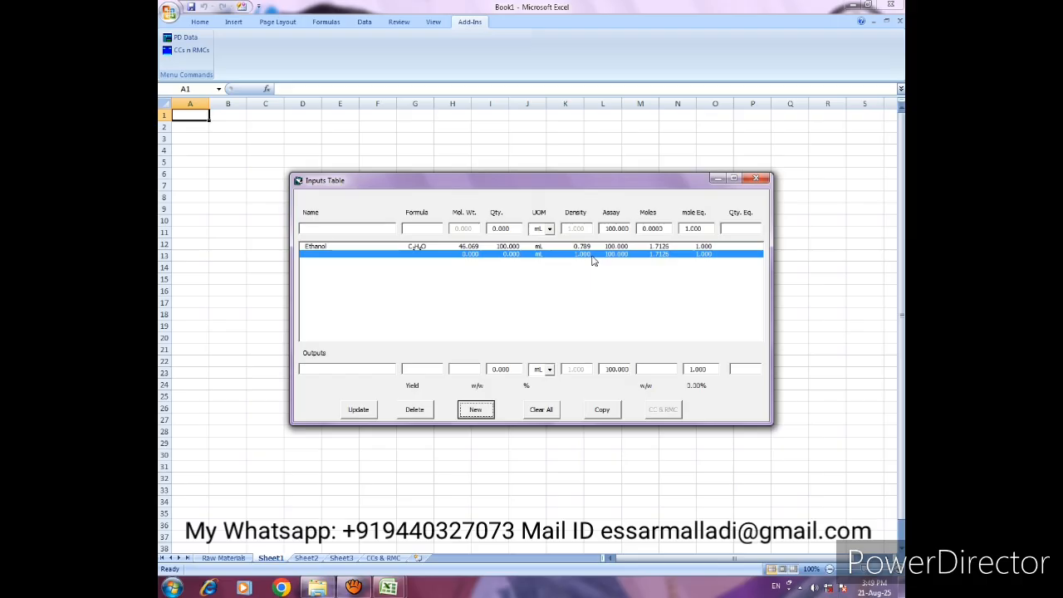
pyautogui.click(332, 231)
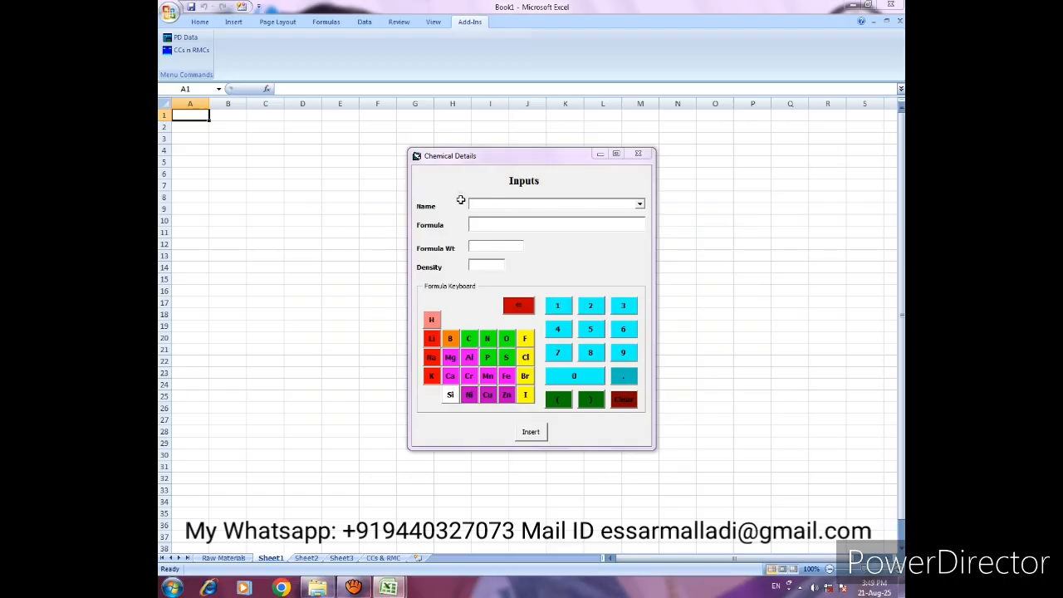
pyautogui.click(502, 205)
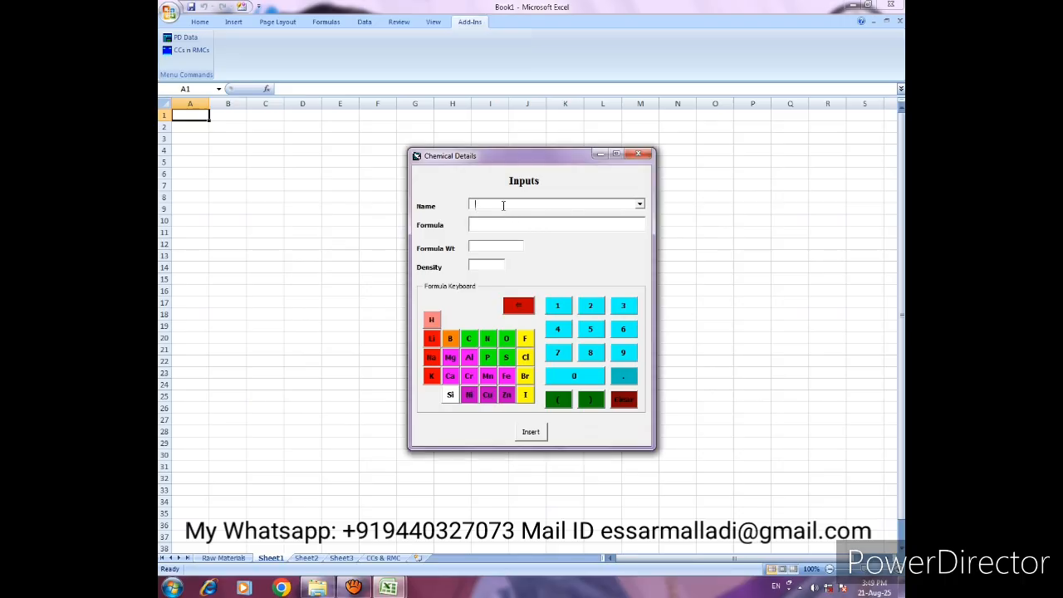
pyautogui.click(641, 206)
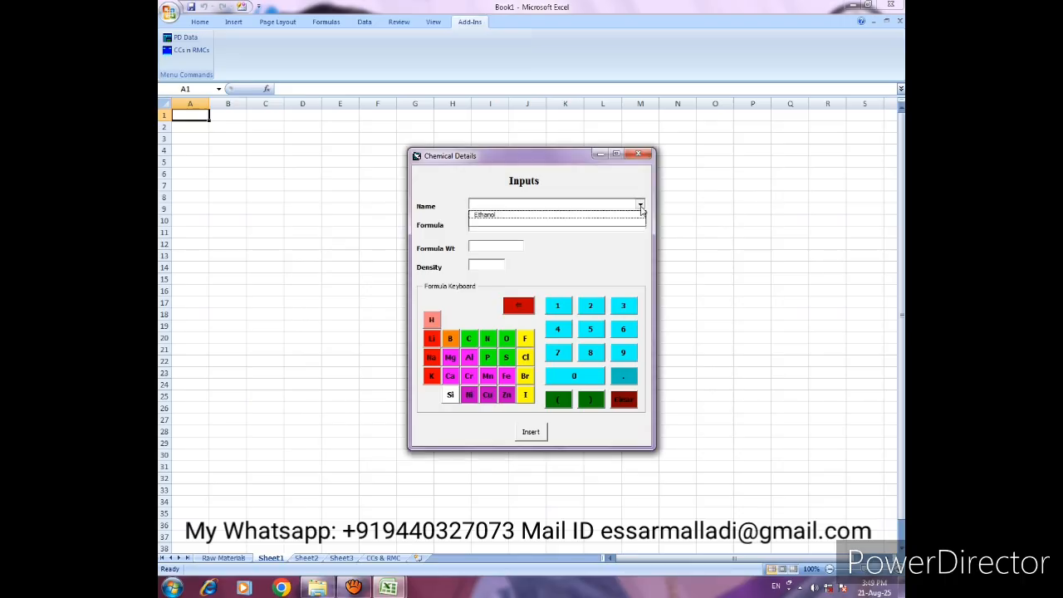
pyautogui.click(487, 216)
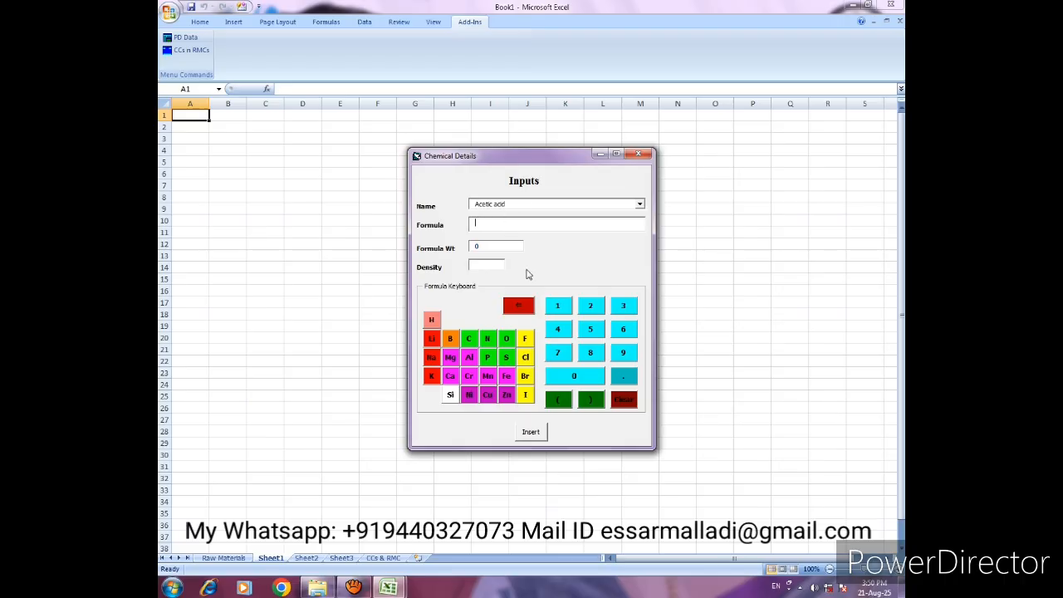
# - Give Acetic acid the formula CH3COOH and a density of 1.05, and insert it into the inputs table
pyautogui.click(468, 339)
pyautogui.click(432, 322)
pyautogui.click(624, 306)
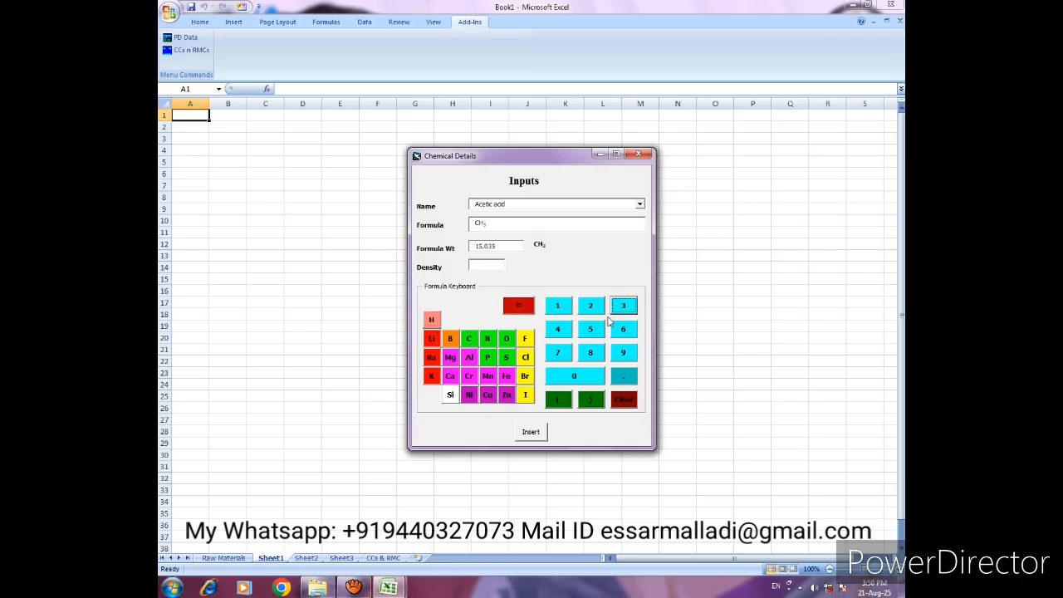
pyautogui.click(470, 340)
pyautogui.click(510, 340)
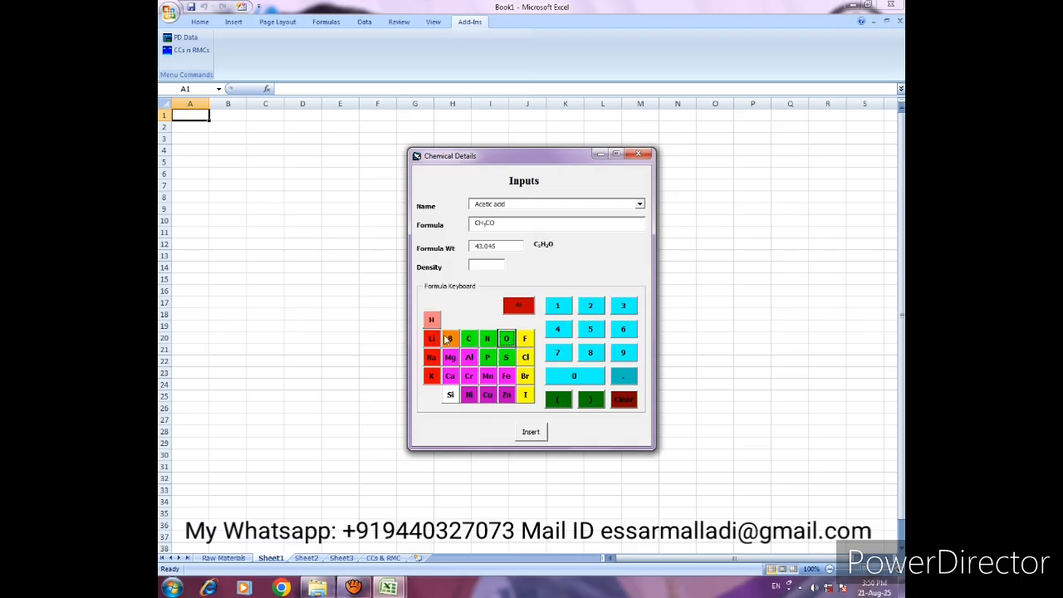
pyautogui.click(508, 341)
pyautogui.click(431, 320)
pyautogui.write('1.05')
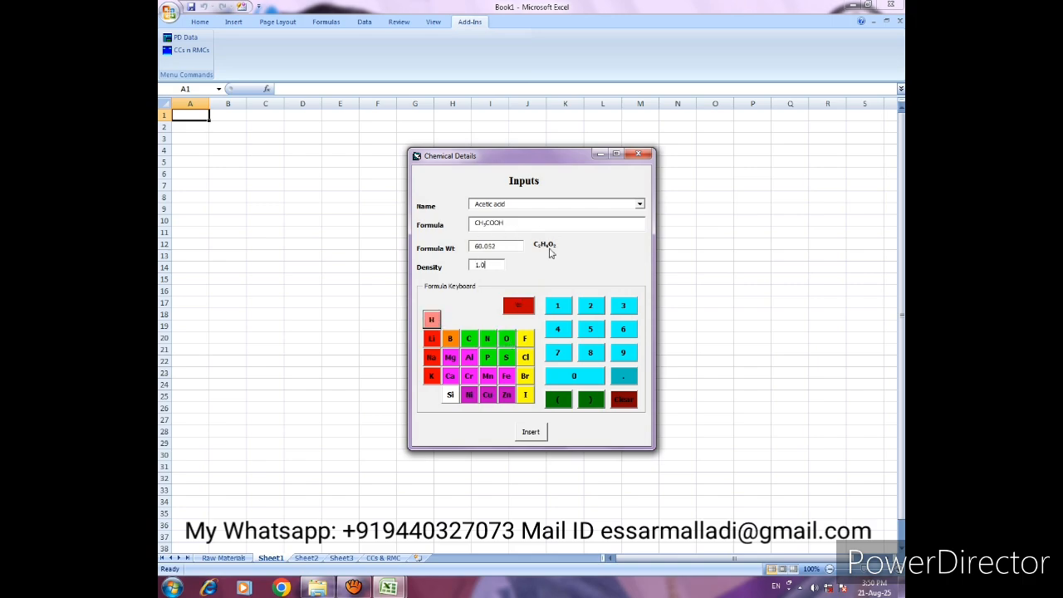
pyautogui.click(540, 435)
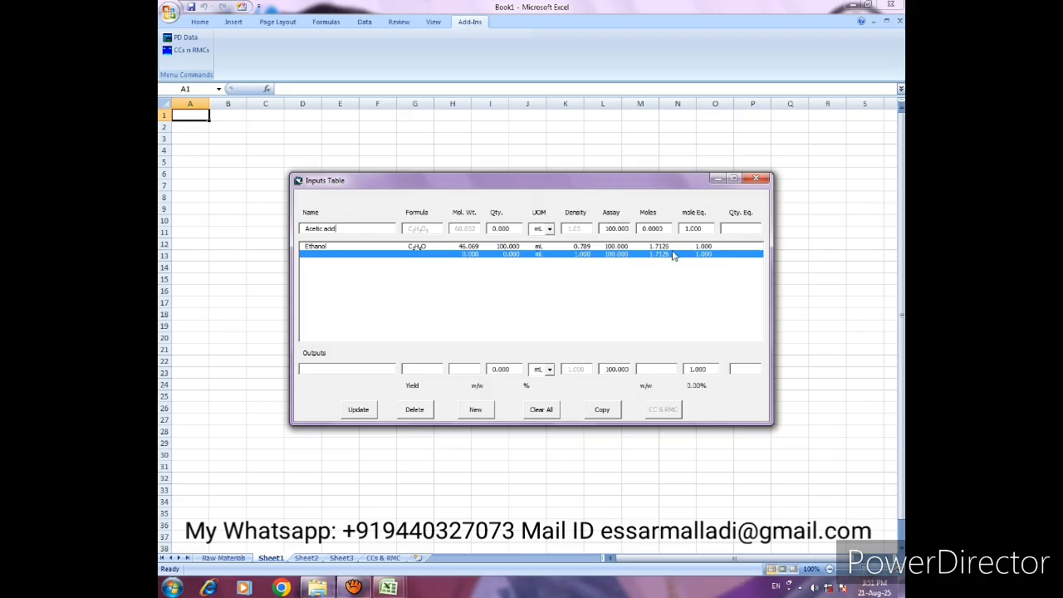
# - Set the mole equivalent of Acetic acid to 1.2 and update its line in the inputs table
pyautogui.click(499, 230)
pyautogui.click(689, 229)
pyautogui.write('1.2')
pyautogui.press('Return')
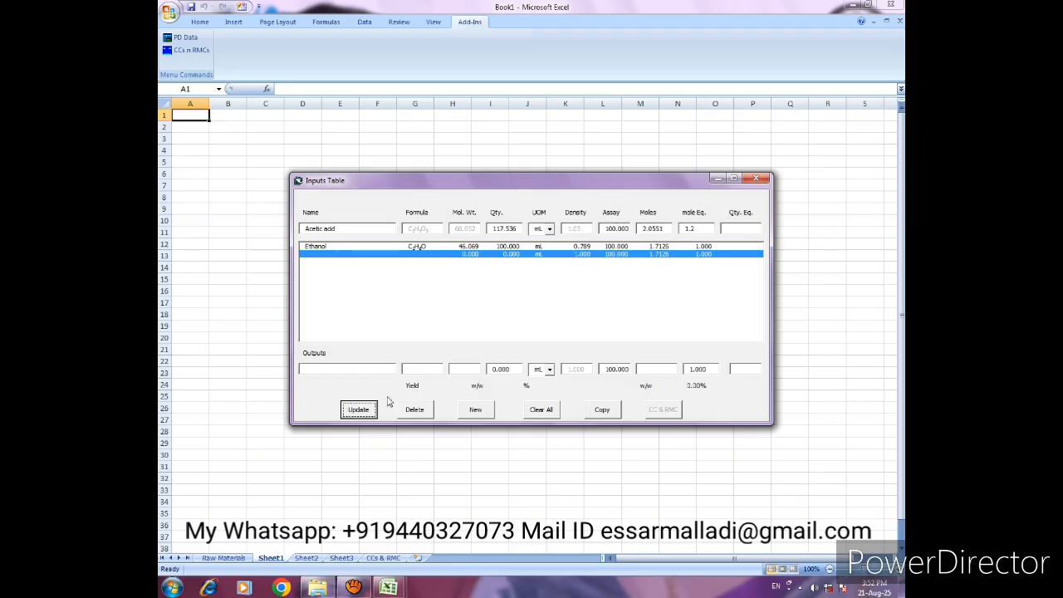
pyautogui.click(366, 412)
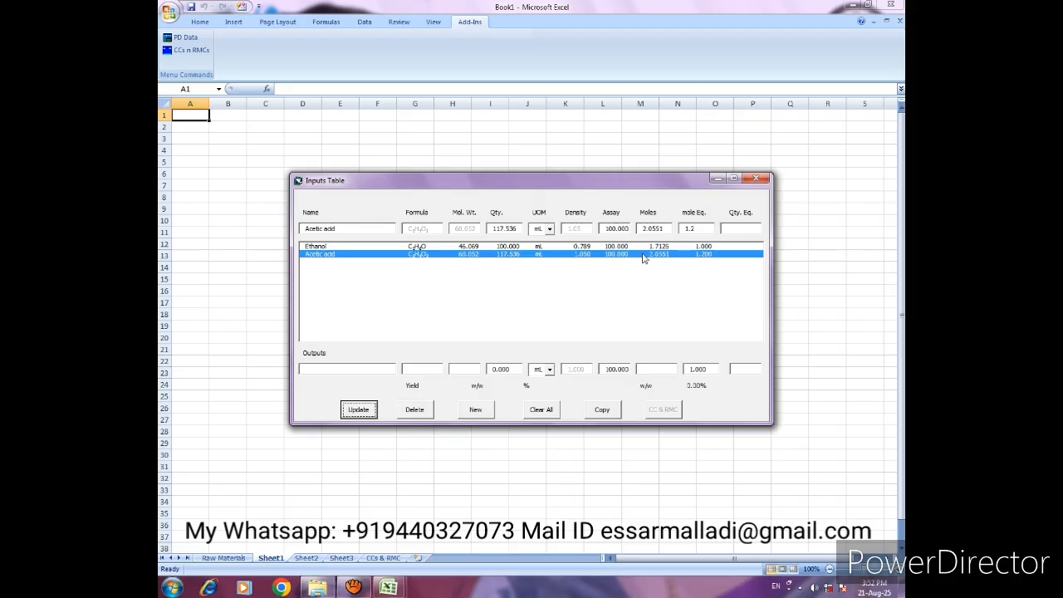
# - Add a third input line and name its chemical Sulfuric acid in the chemical details
pyautogui.click(475, 411)
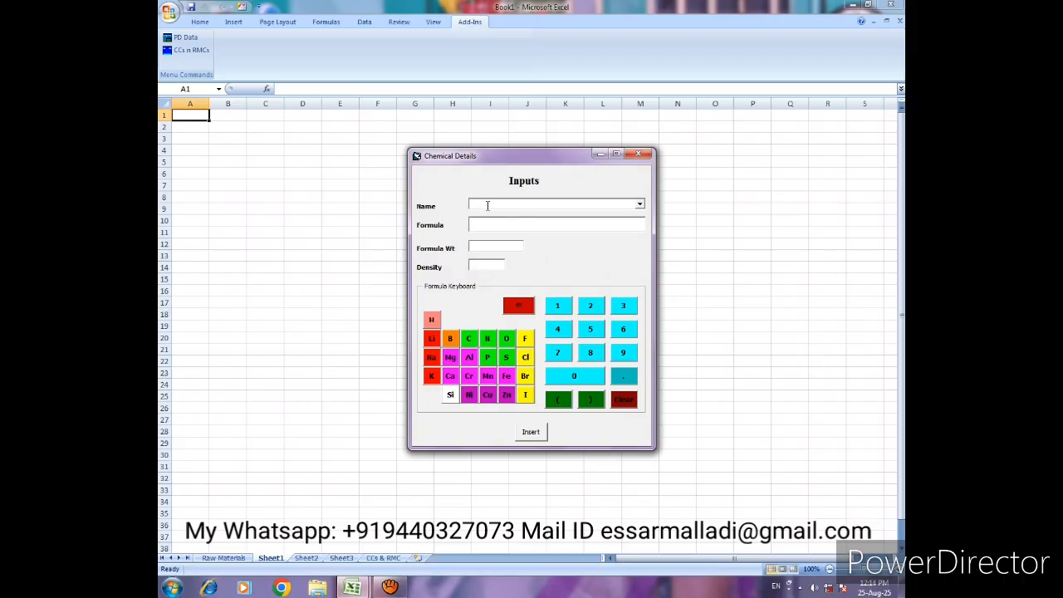
pyautogui.write('Sulfuric acid')
# - Give Sulfuric acid the formula H2SO4 and a density of 1.83, and insert it into the inputs table
pyautogui.click(432, 321)
pyautogui.click(590, 307)
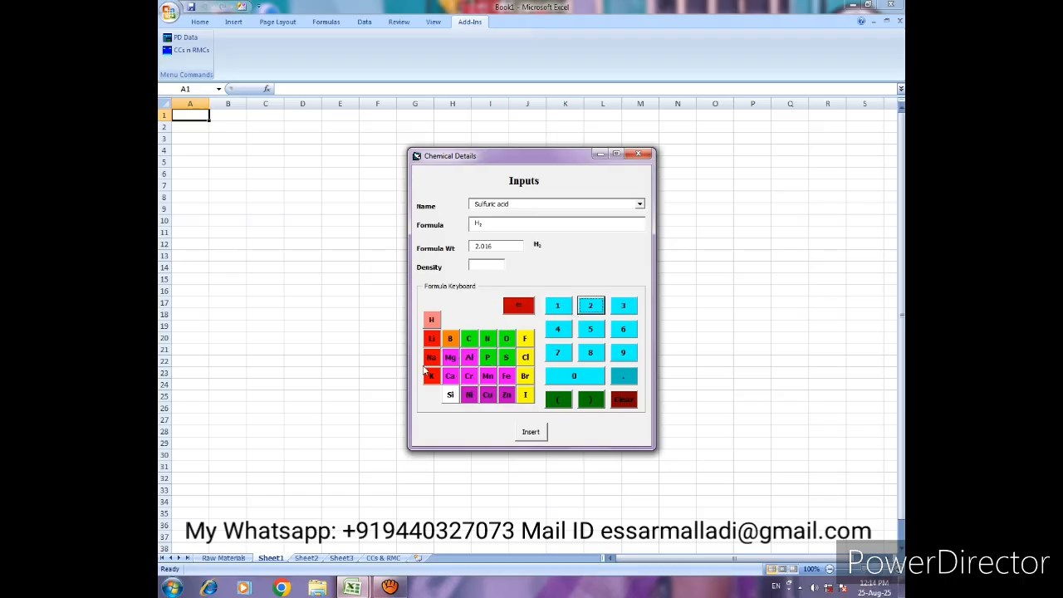
pyautogui.click(505, 357)
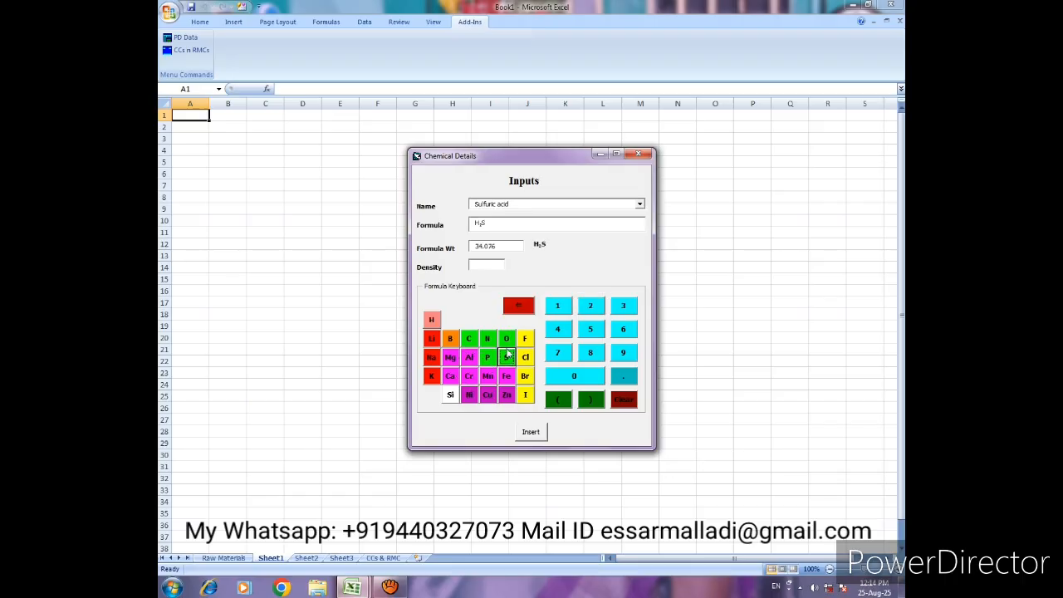
pyautogui.click(507, 339)
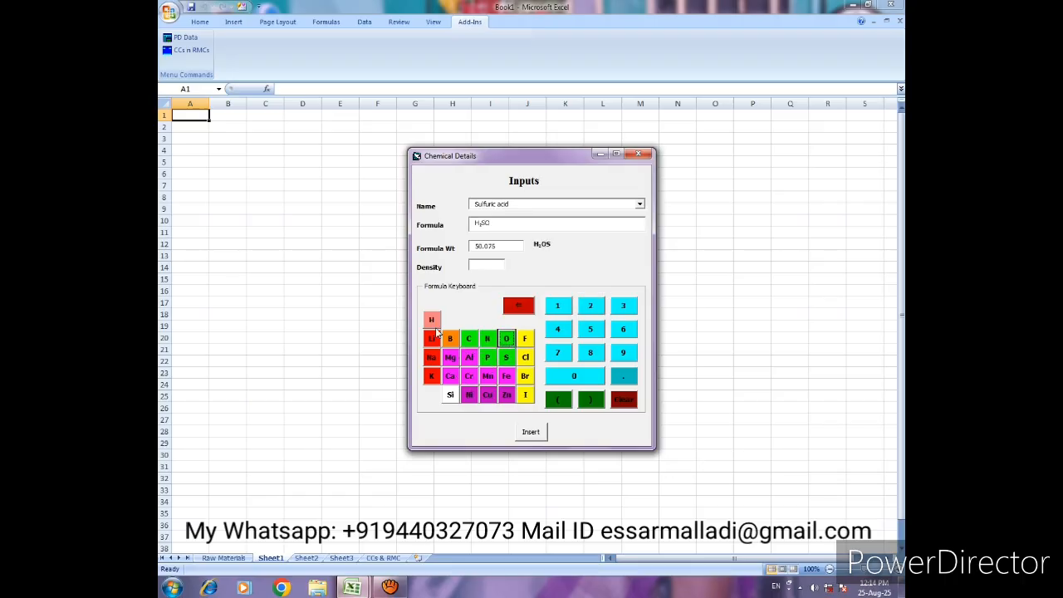
pyautogui.click(559, 331)
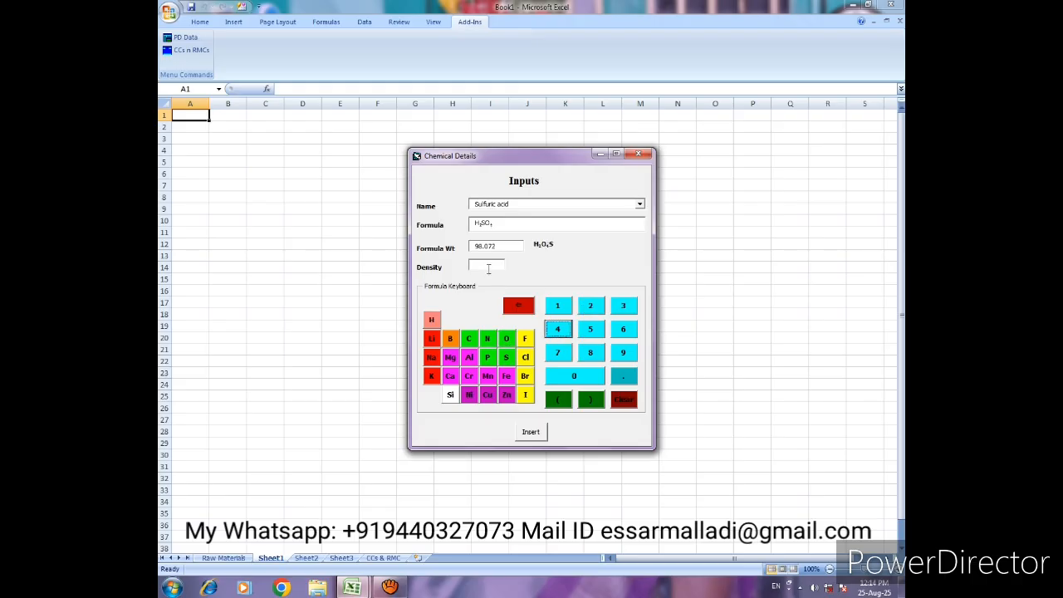
pyautogui.click(488, 268)
pyautogui.write('1.83')
pyautogui.click(538, 432)
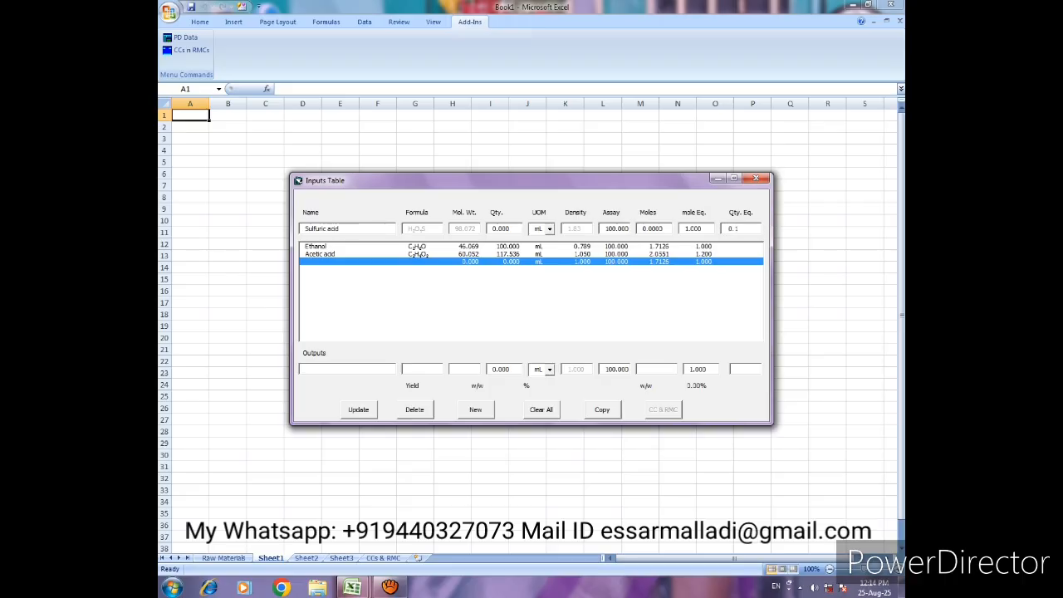
# - Set the quantity equivalent of Sulfuric acid to 0.1 and update its line in the inputs table
pyautogui.press('Tab')
pyautogui.click(363, 415)
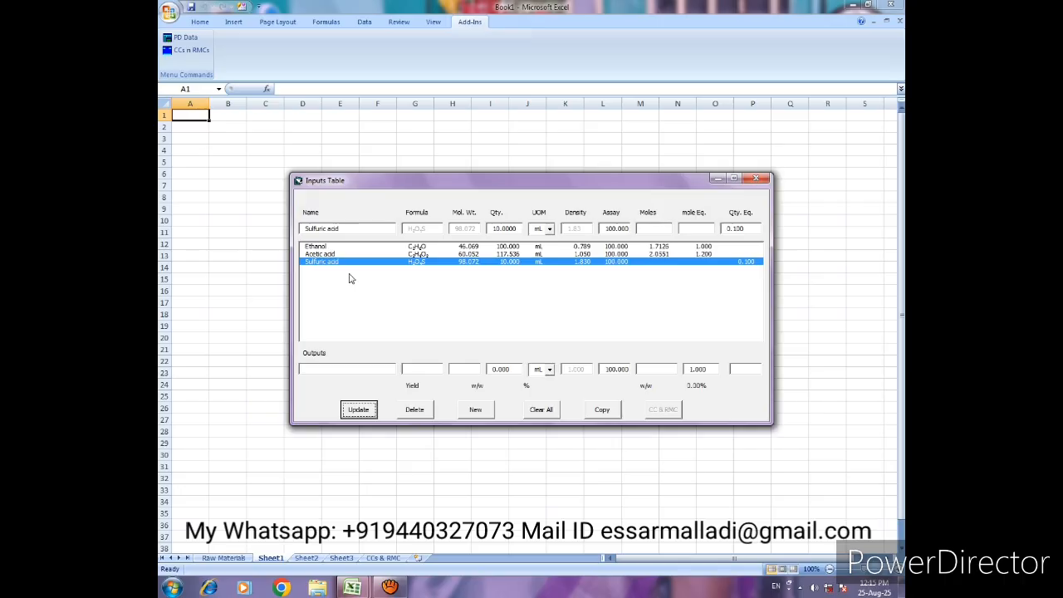
# - Add a fourth input line and insert a chemical named Activated Carbon (Charcoal) without a formula or density
pyautogui.click(475, 412)
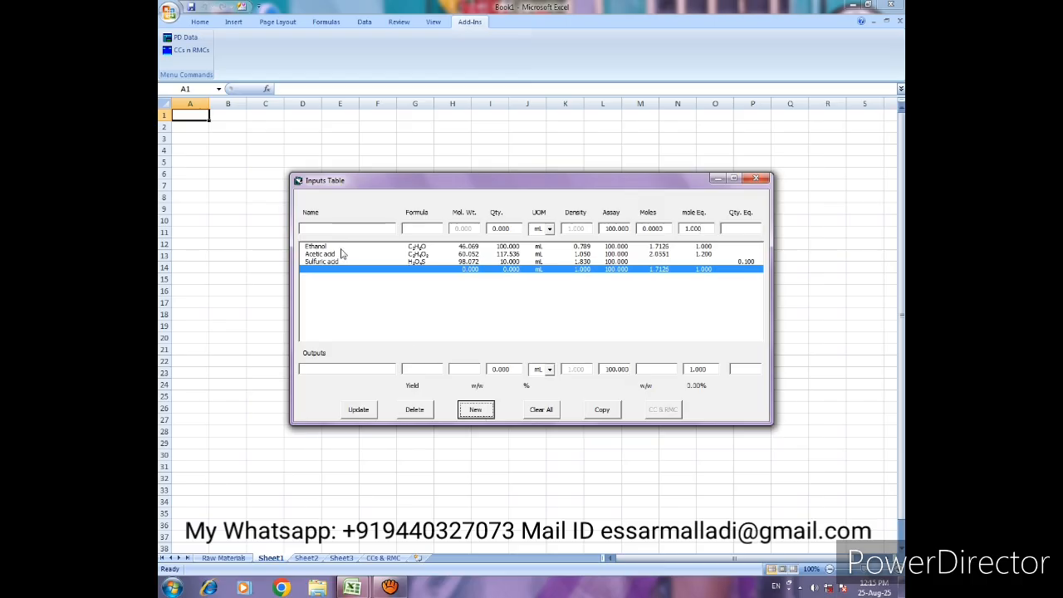
pyautogui.click(344, 232)
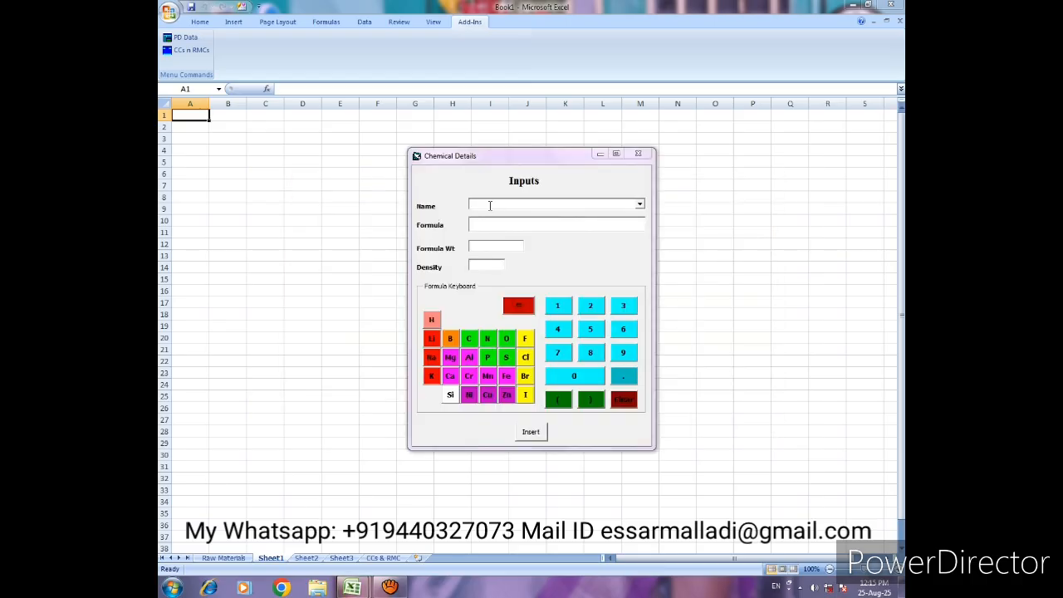
pyautogui.click(490, 205)
pyautogui.write('Act')
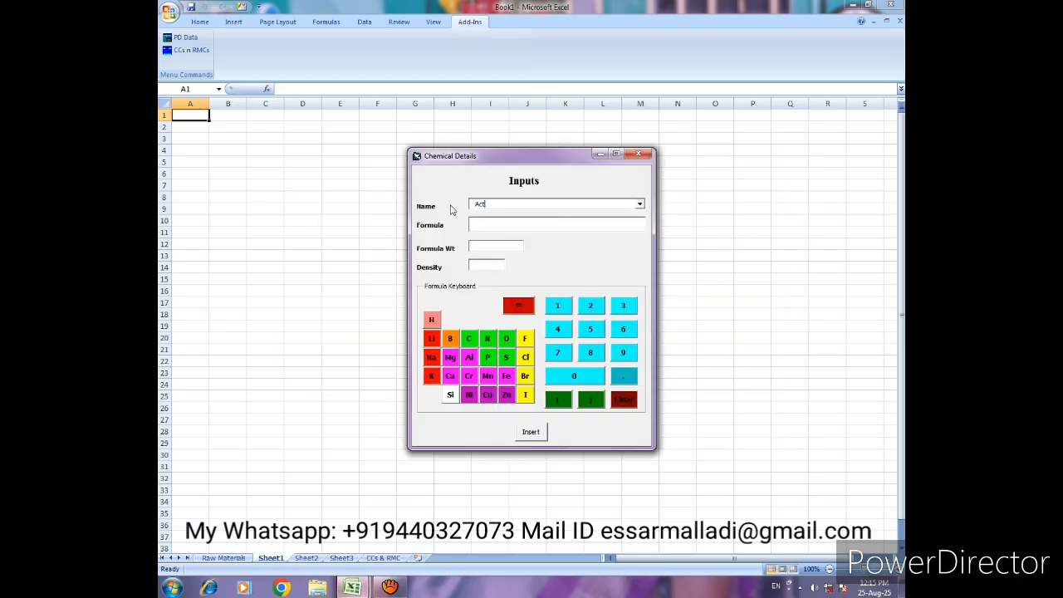
pyautogui.write('ivated Carbon (Charcoal')
pyautogui.click(528, 431)
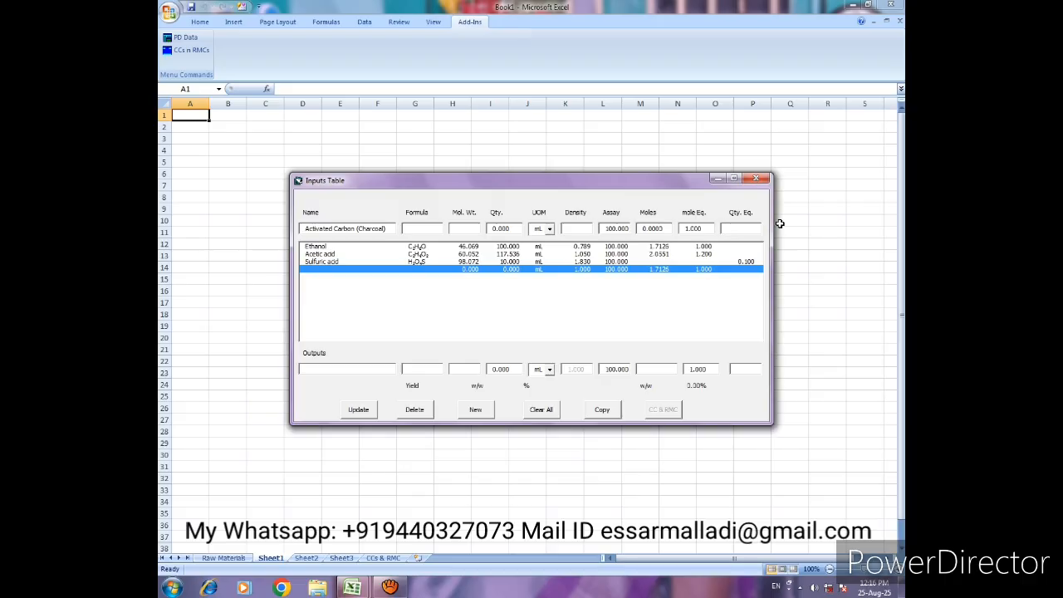
# - Set Activated Carbon (Charcoal) to a quantity equivalent of 0.05 with unit g, and update its line in the inputs table
pyautogui.write('0.05')
pyautogui.press('Tab')
pyautogui.click(549, 229)
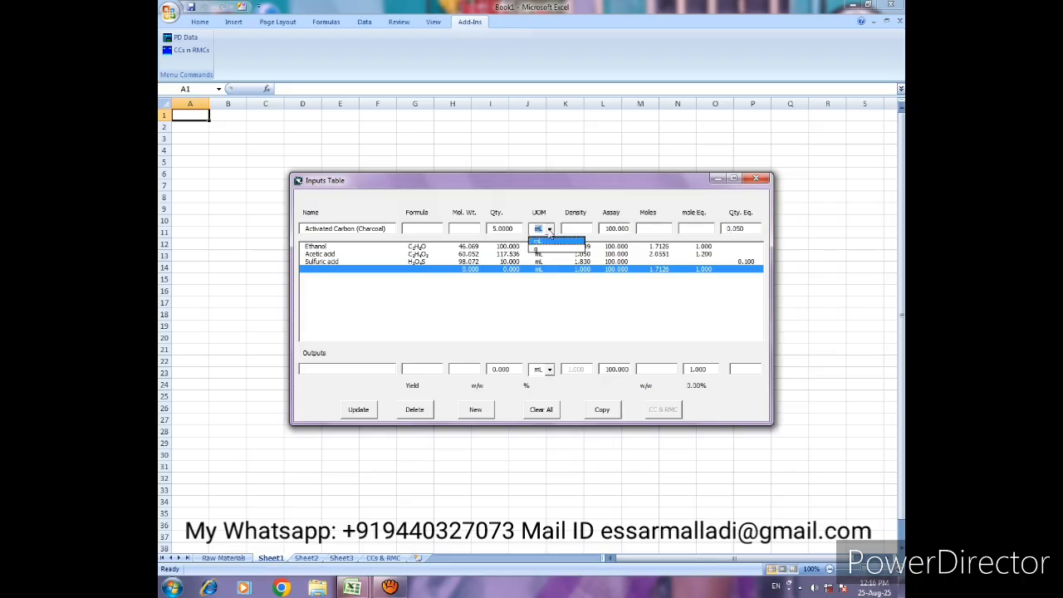
pyautogui.click(572, 251)
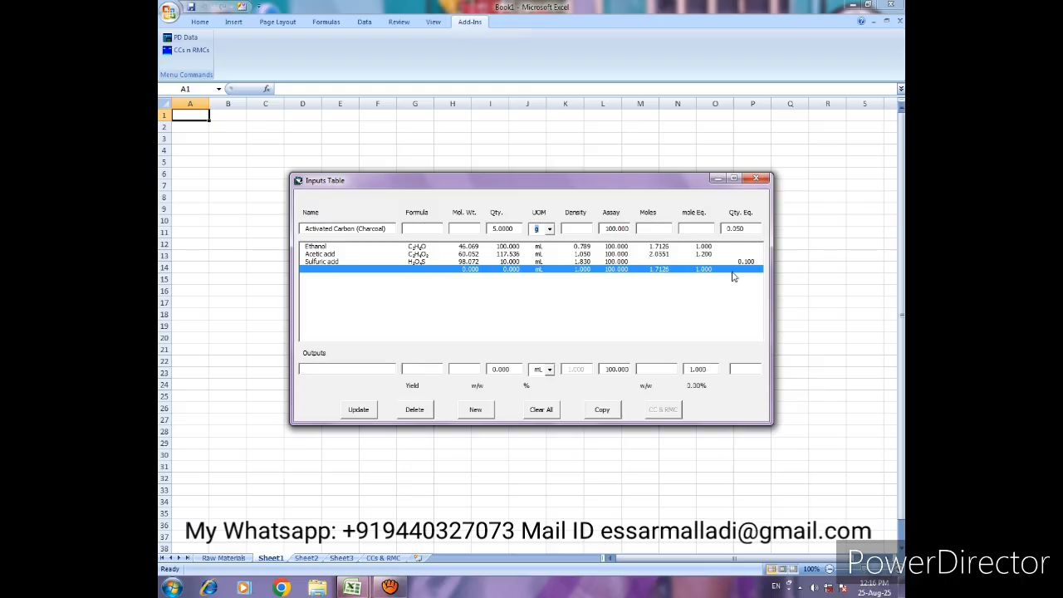
pyautogui.click(372, 412)
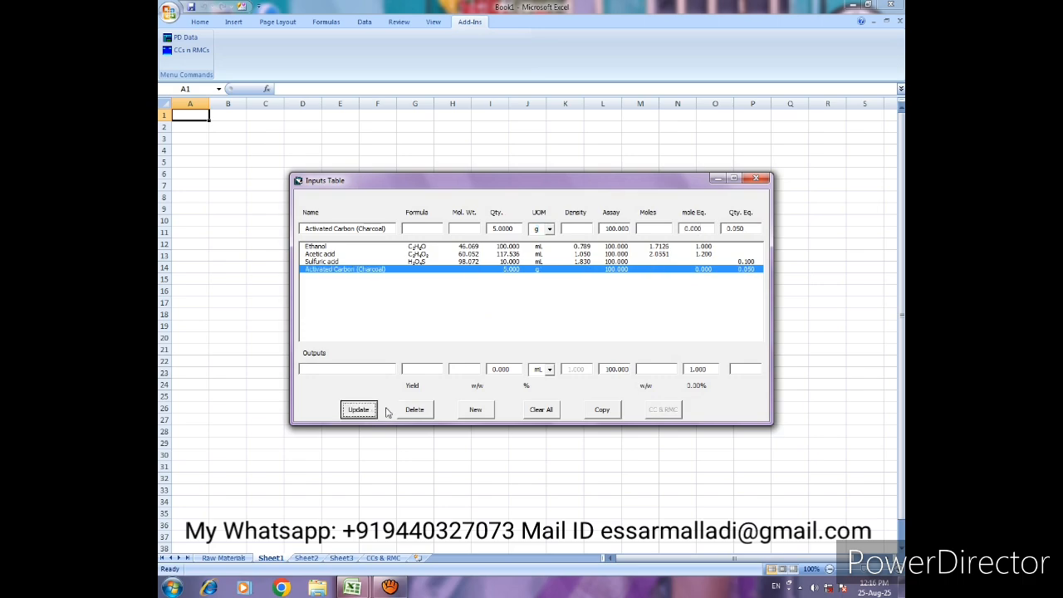
# - Open the chemical details for the output and name the product Ethylacetate
pyautogui.click(360, 373)
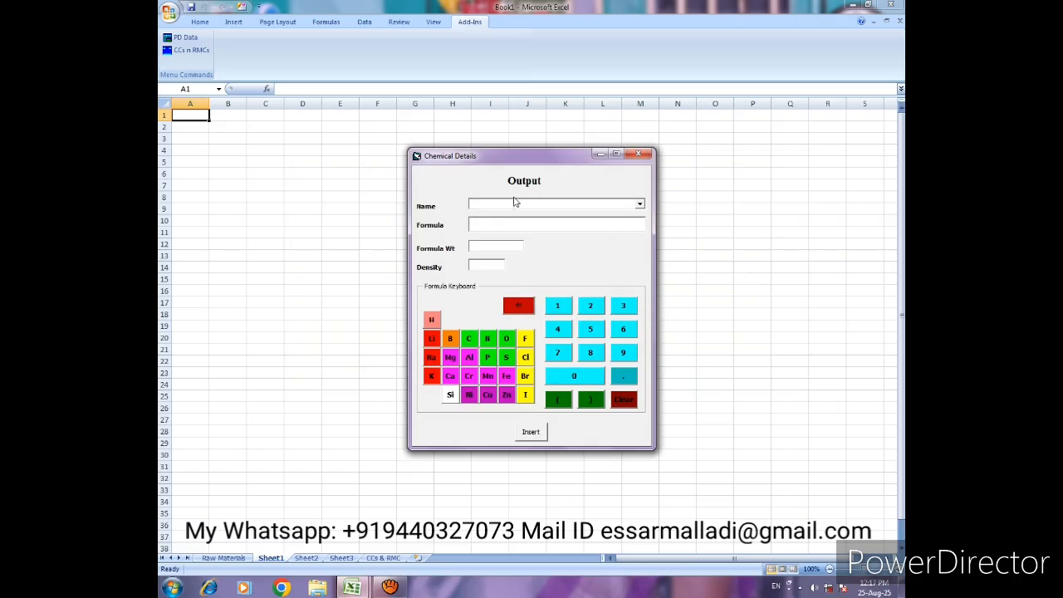
pyautogui.write('Ethylacetate')
# - Give the output Ethylacetate the formula CH3COOC2H5 with the formula keyboard
pyautogui.click(512, 226)
pyautogui.click(469, 341)
pyautogui.click(431, 320)
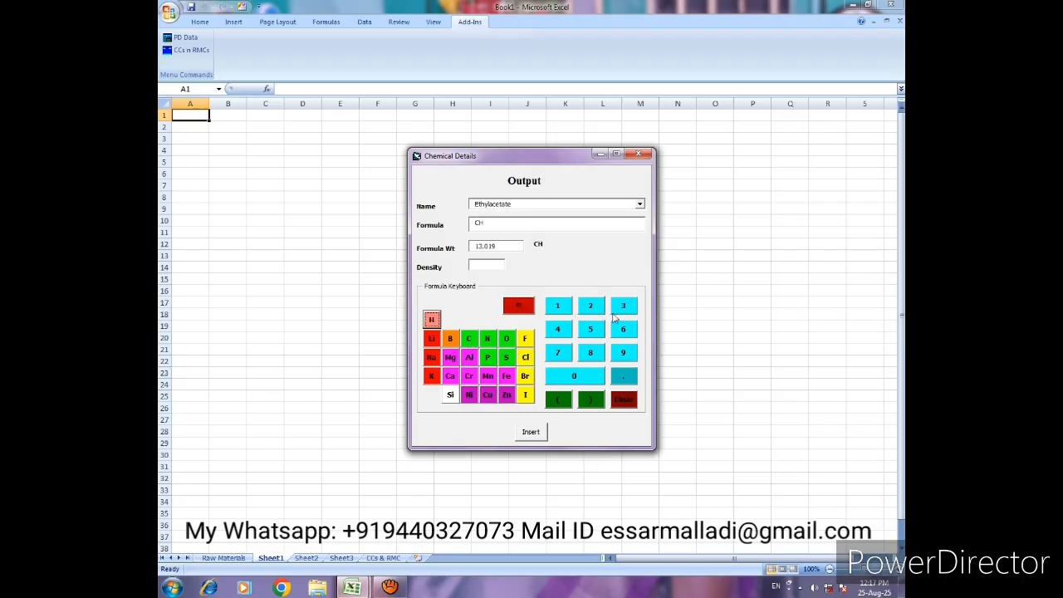
pyautogui.click(627, 308)
pyautogui.click(469, 339)
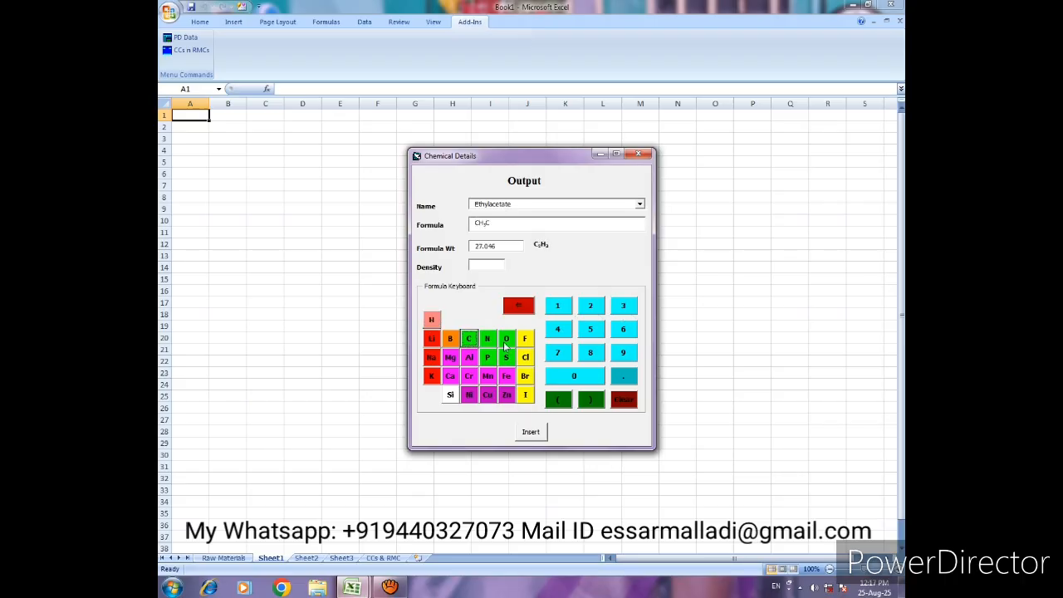
pyautogui.click(507, 340)
pyautogui.click(505, 342)
pyautogui.click(470, 340)
pyautogui.click(591, 309)
pyautogui.click(433, 317)
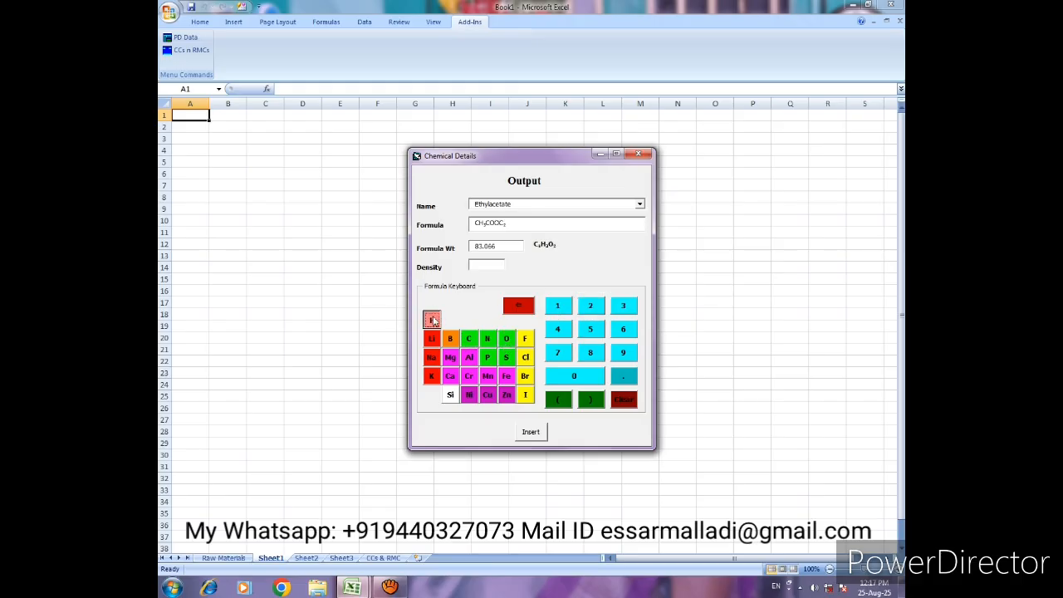
pyautogui.click(590, 329)
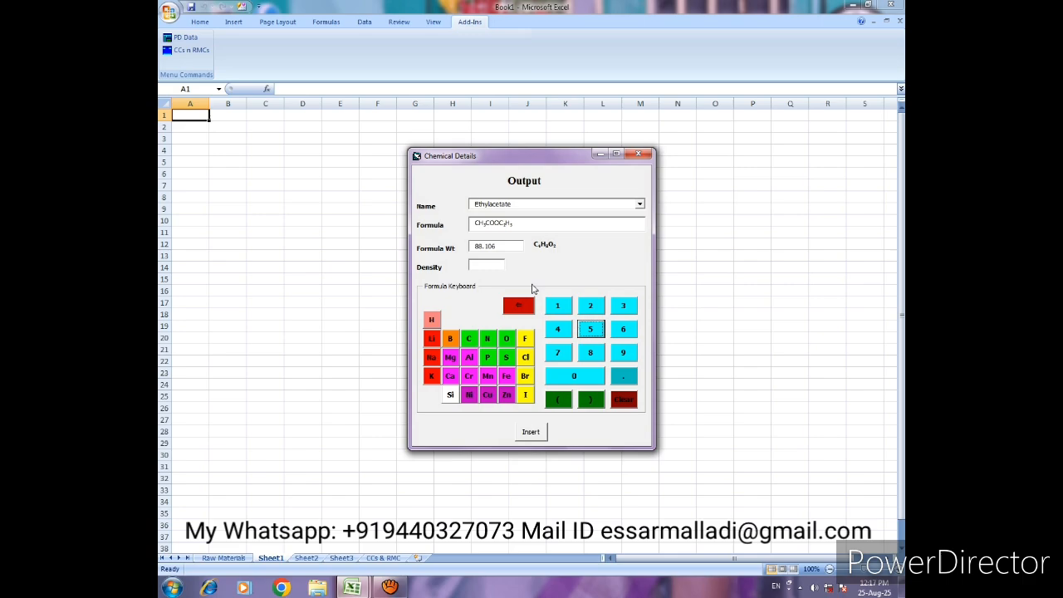
# - Set the density of Ethylacetate to 0.902 and insert it as the output of the inputs table
pyautogui.click(495, 266)
pyautogui.write('0.902')
pyautogui.click(532, 431)
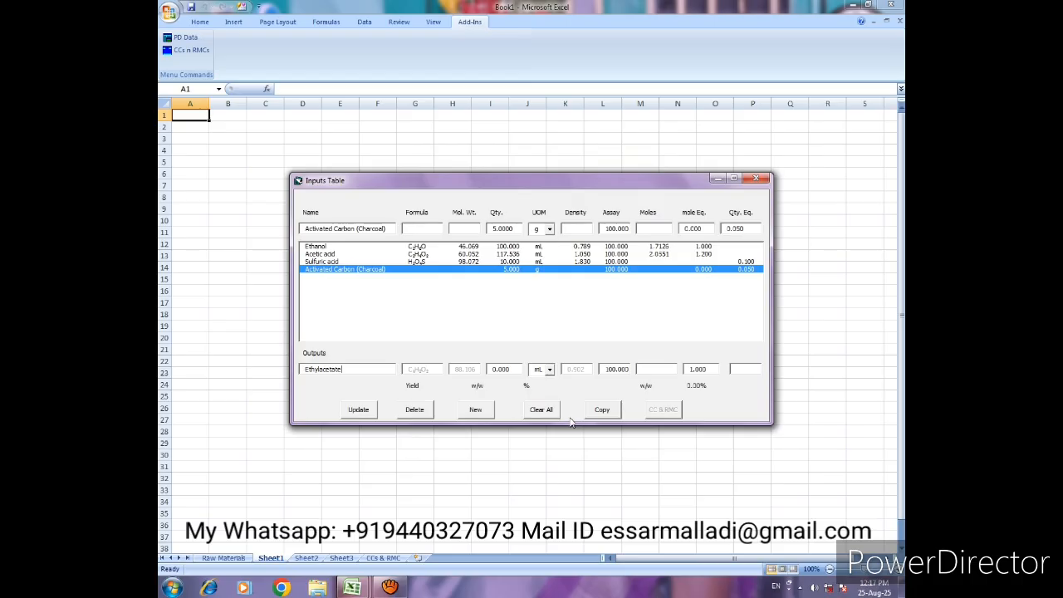
# - Set the Ethylacetate output quantity to 150 mL, then copy the table data to the worksheet and close the inputs table
pyautogui.click(517, 369)
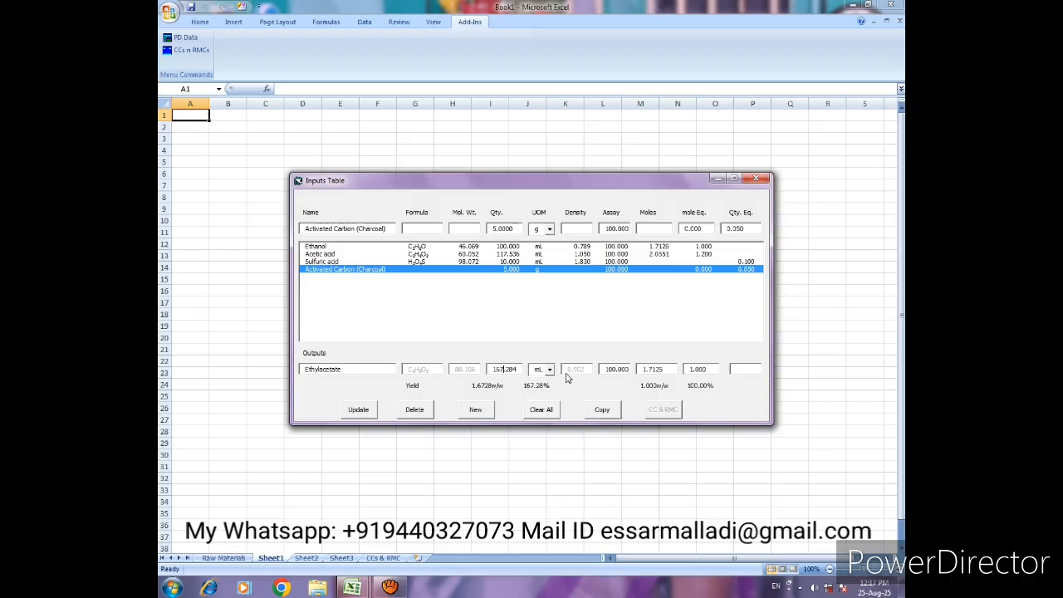
pyautogui.moveTo(515, 369); pyautogui.dragTo(487, 376)
pyautogui.write('150')
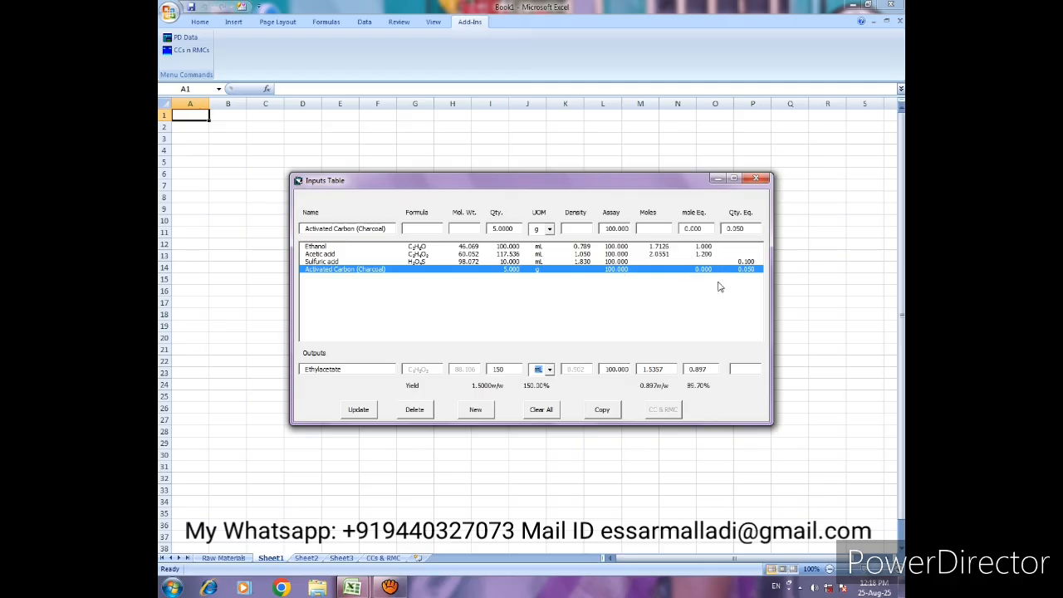
pyautogui.click(602, 411)
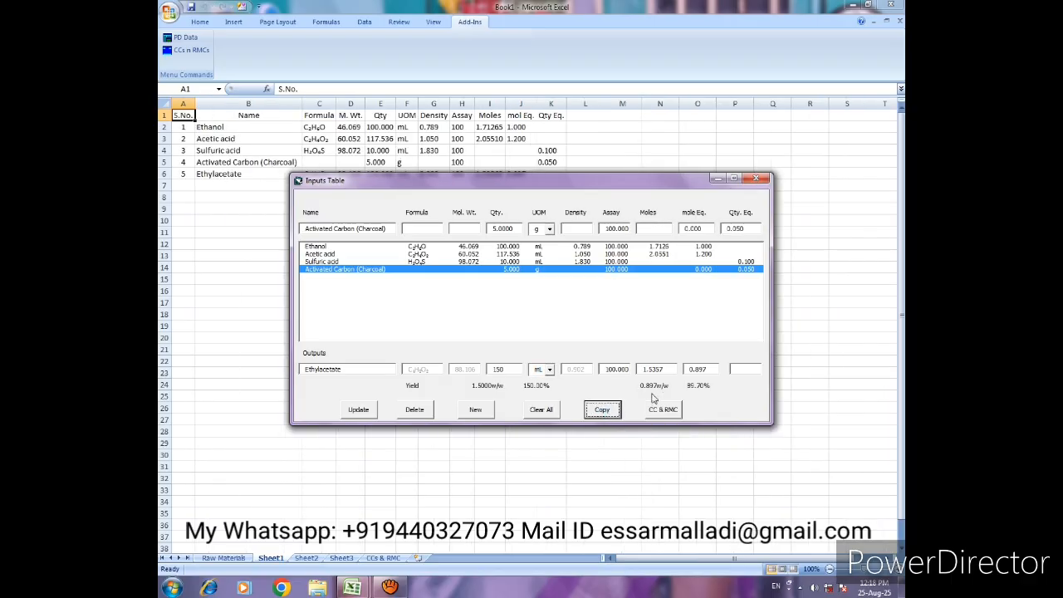
pyautogui.click(758, 180)
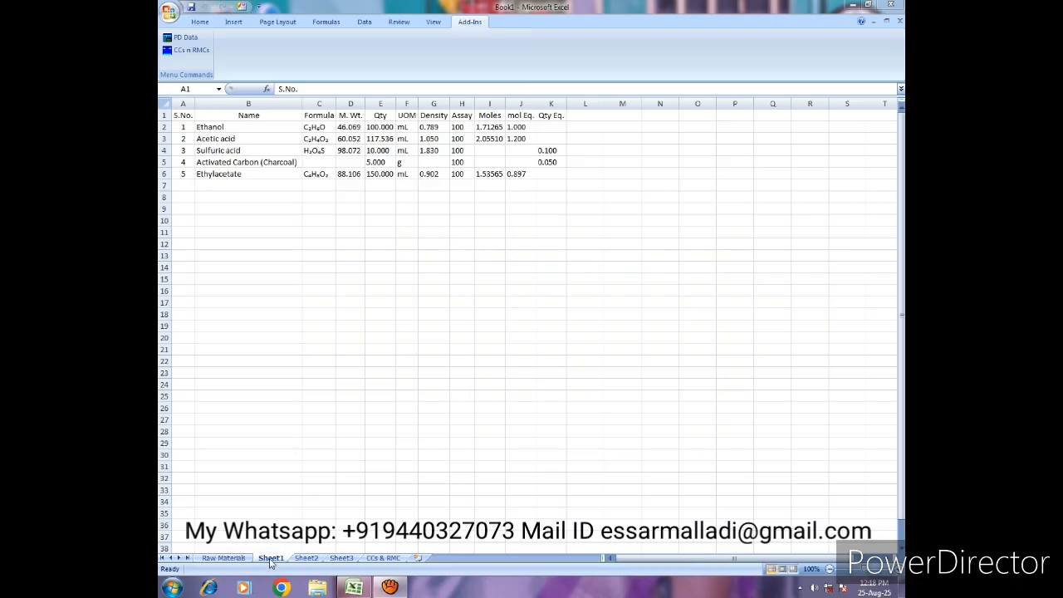
# - Insert an empty sheet row between the header row and the Ethanol row
pyautogui.click(183, 127)
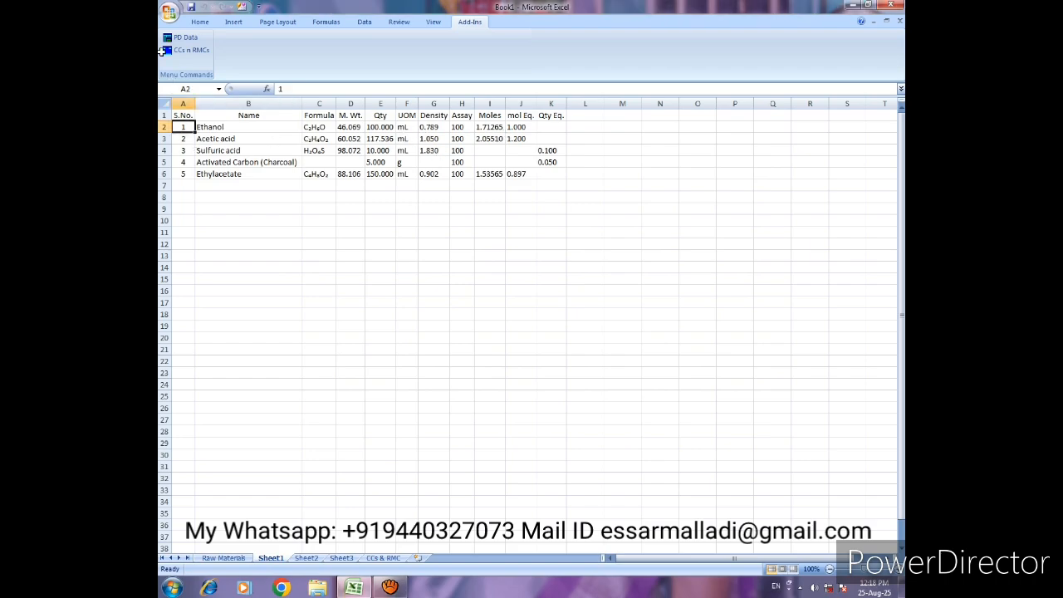
pyautogui.click(200, 22)
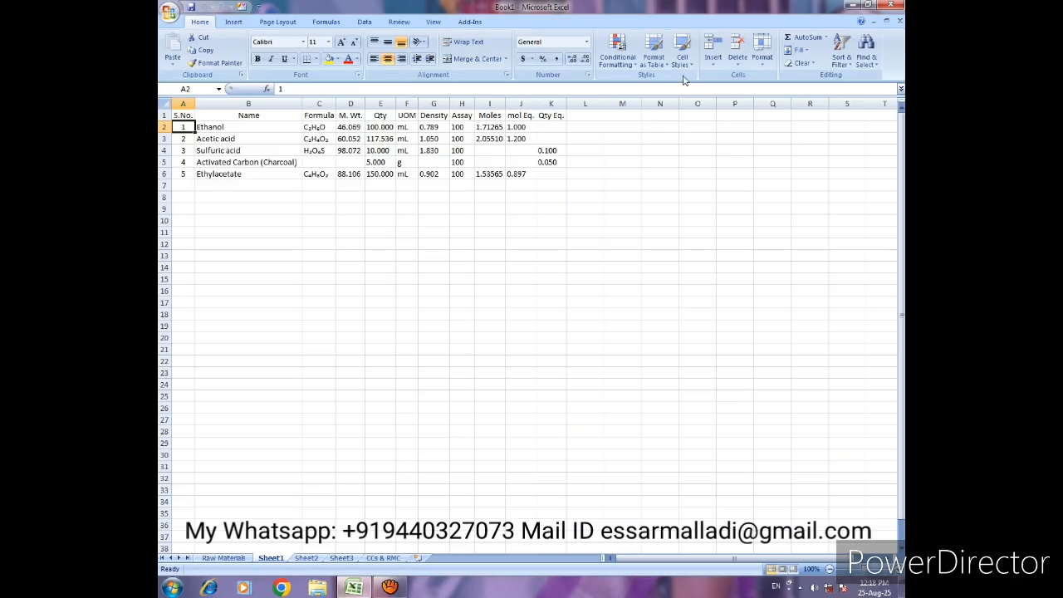
pyautogui.click(712, 64)
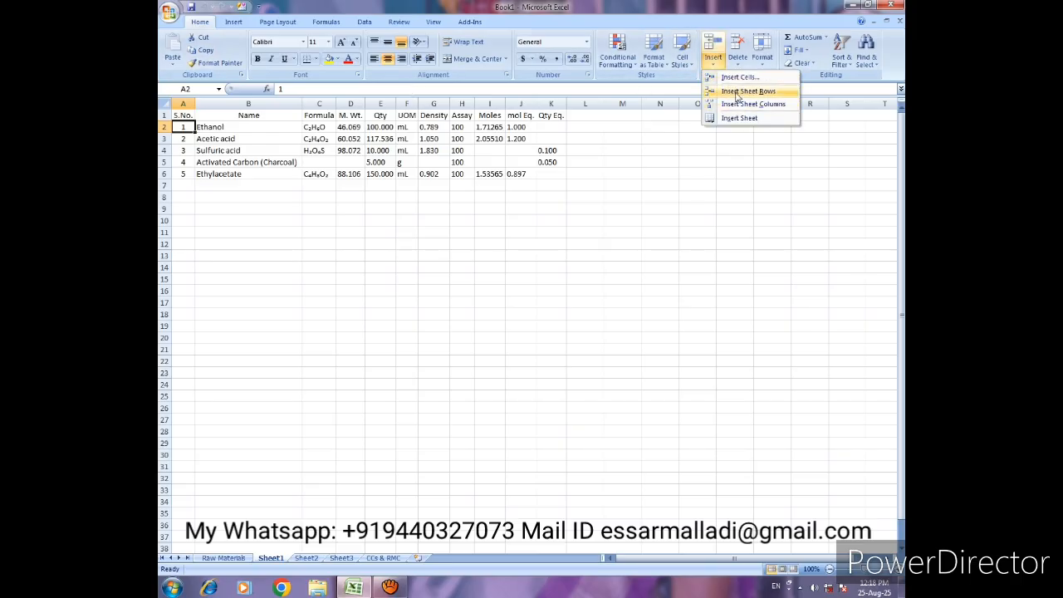
pyautogui.click(747, 91)
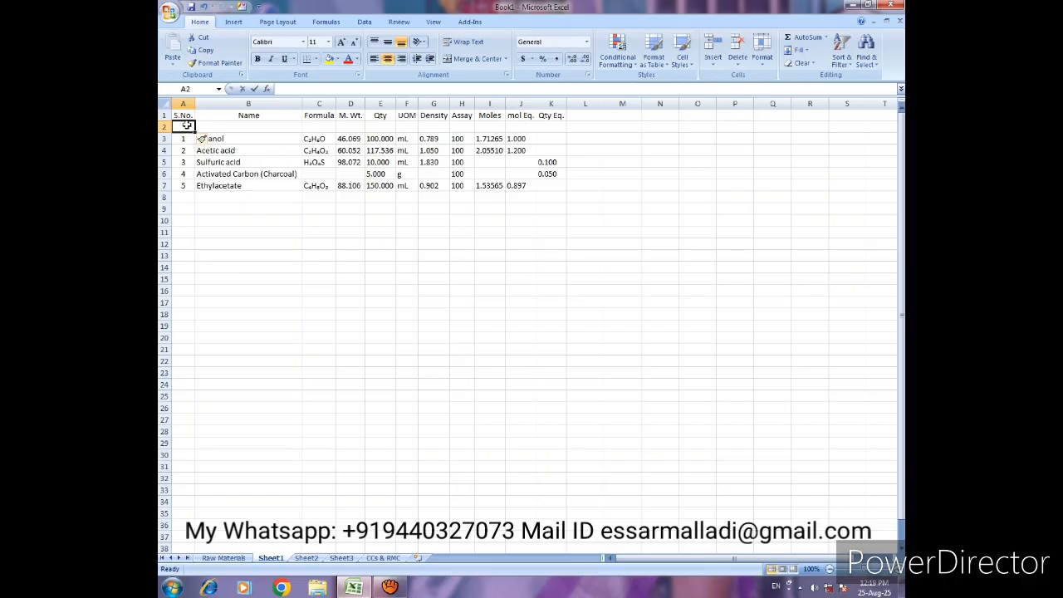
# - Enter the label "Expt.No." in cell A2 of the new row
pyautogui.write('Exp')
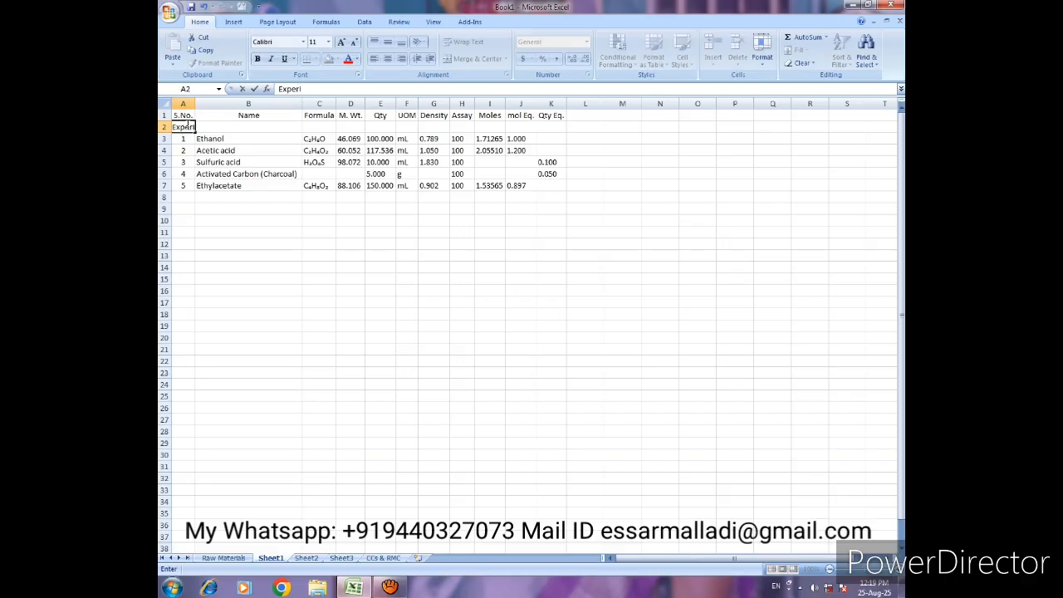
pyautogui.press('BackSpace')
pyautogui.write('pt.No.')
pyautogui.press('Return')
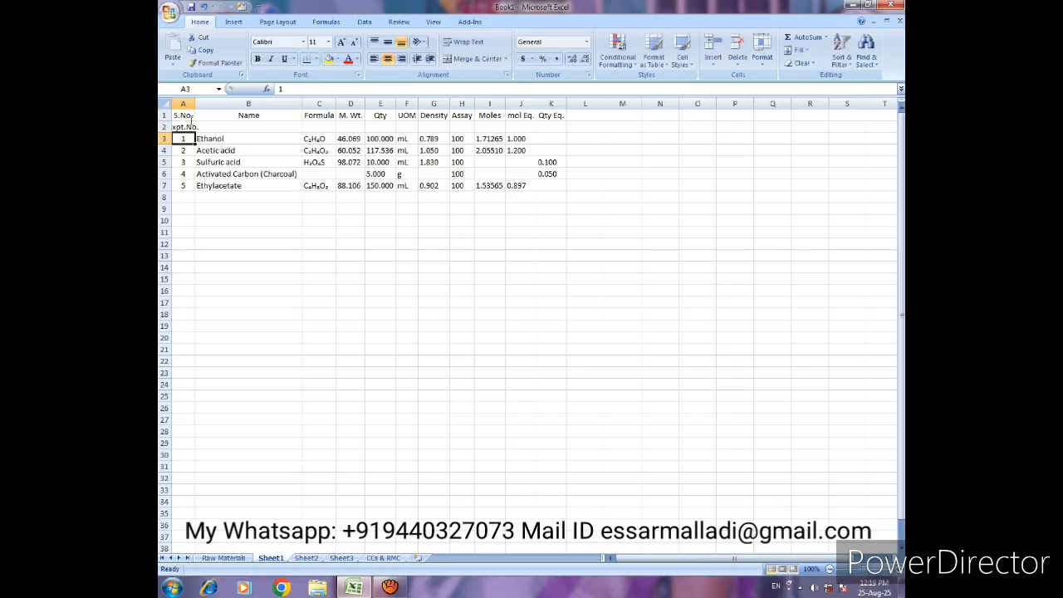
# - Left-align the experiment label in A2 and extend its text to "Expt.No.: 1"
pyautogui.click(185, 127)
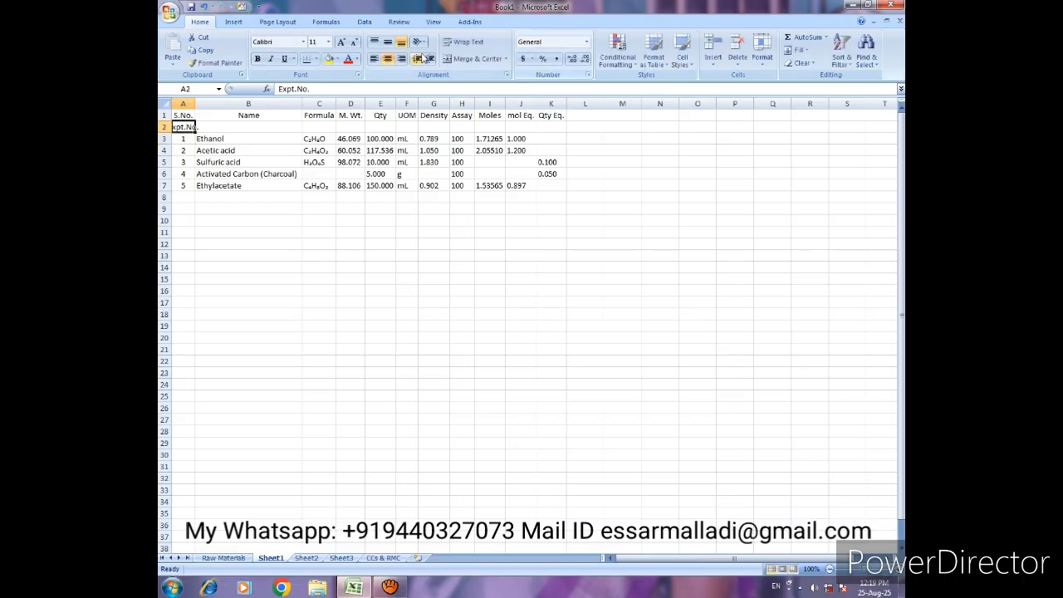
pyautogui.click(373, 59)
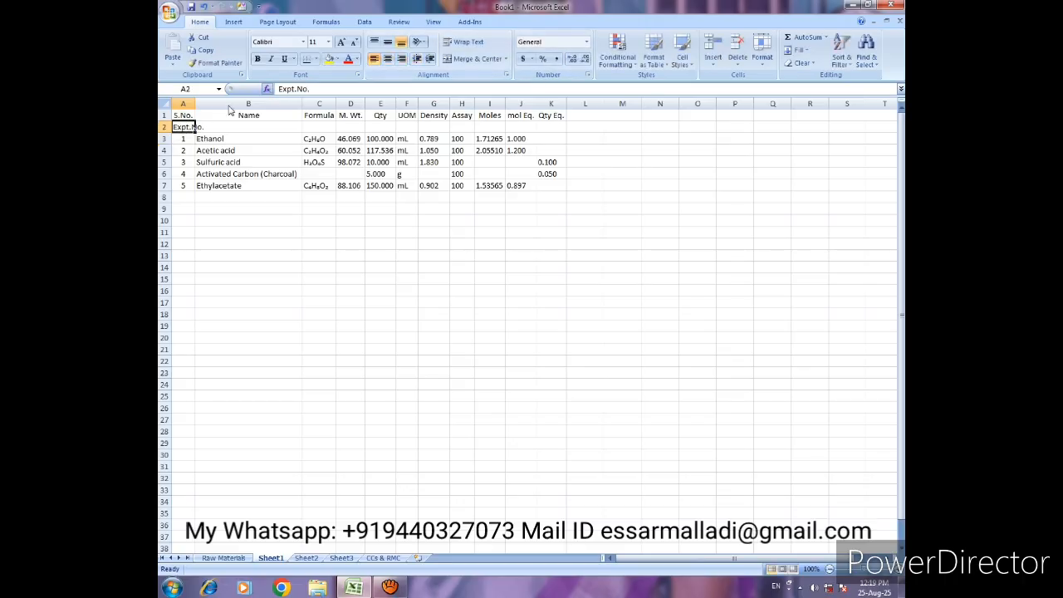
pyautogui.click(312, 89)
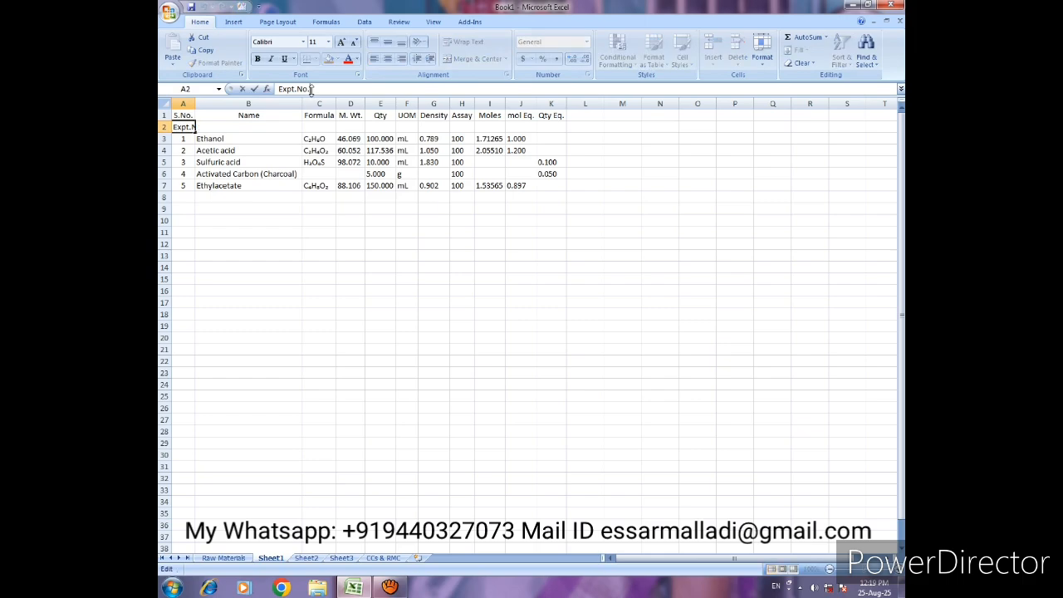
pyautogui.write(': 1')
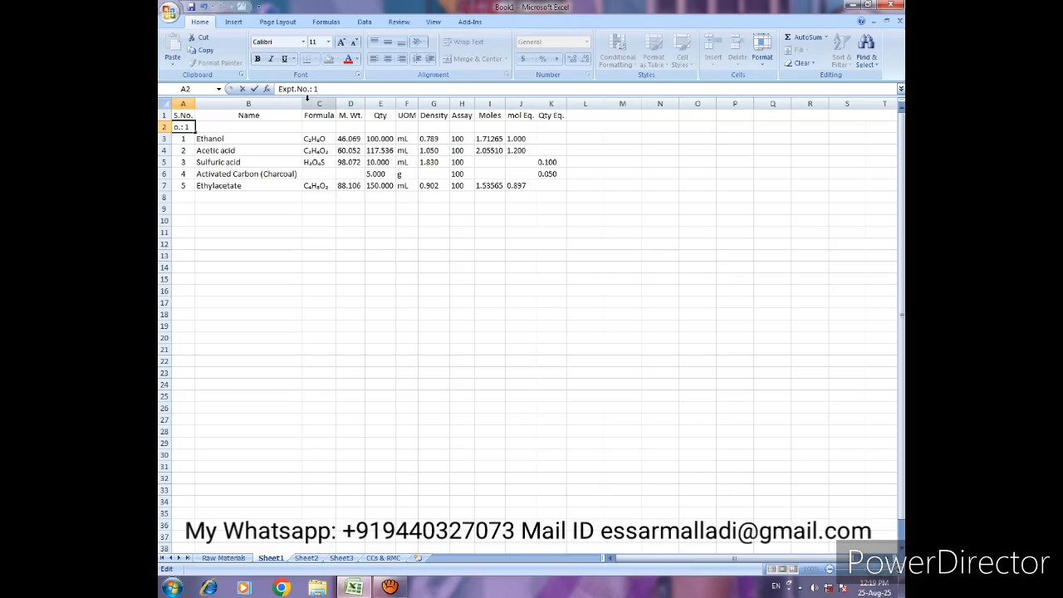
pyautogui.press('Return')
# - Enter "Date: 25-08-2025" in cell C2 of the experiment row
pyautogui.press('Up')
pyautogui.press('Right')
pyautogui.press('Right')
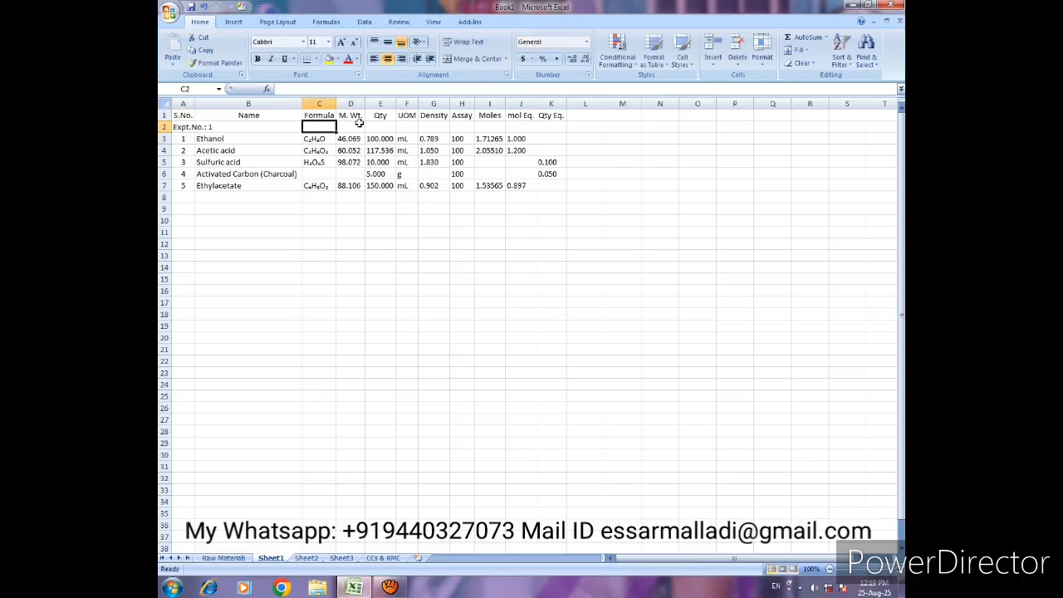
pyautogui.write('Date')
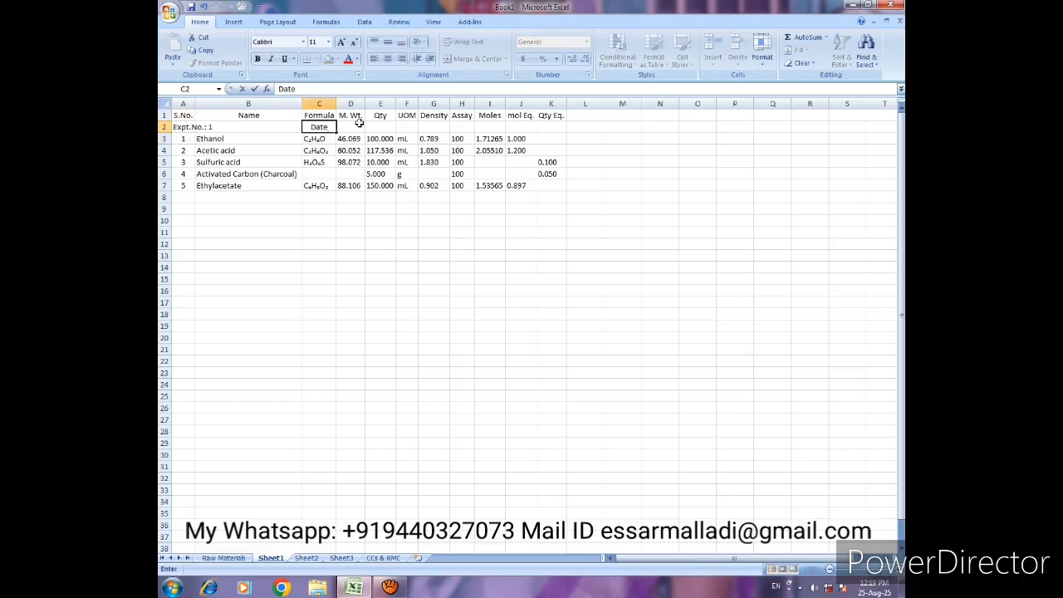
pyautogui.write(':')
pyautogui.write('25-08-2025')
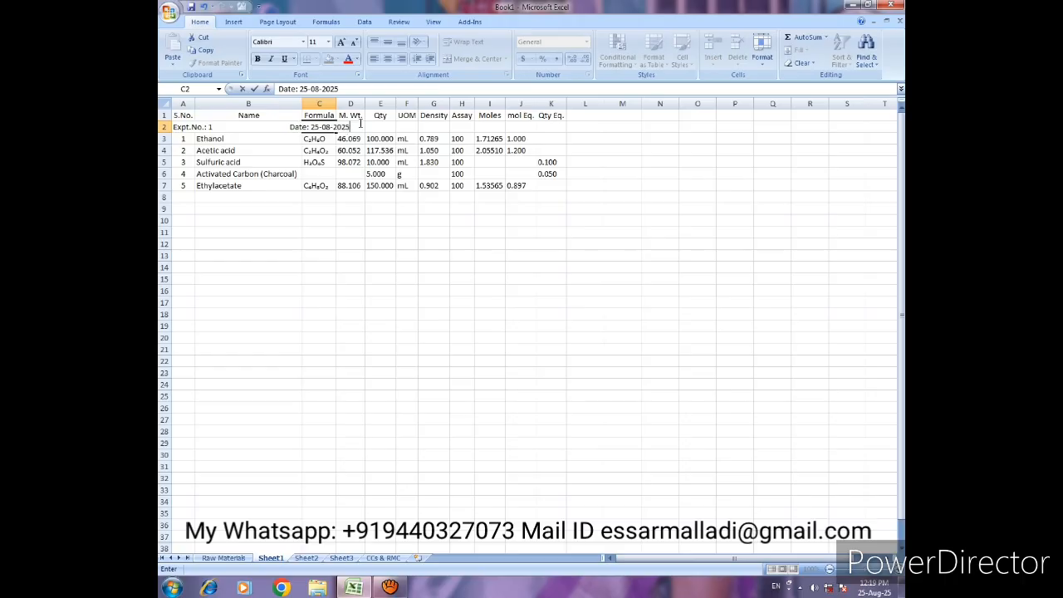
pyautogui.press('Return')
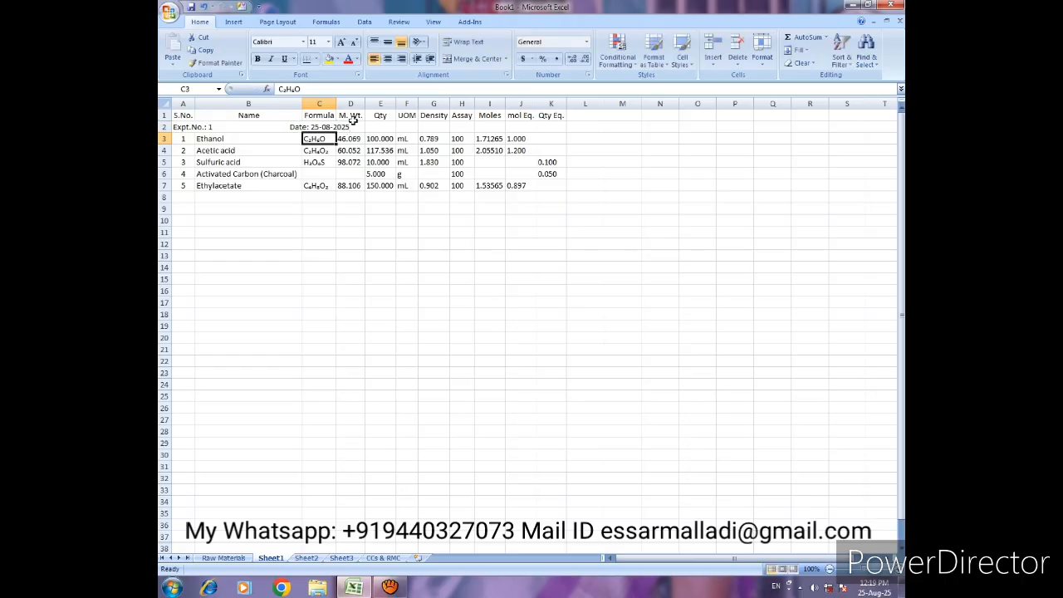
# - Enter "Project Stage: Feasibility" in cell I2 of the experiment row
pyautogui.click(491, 125)
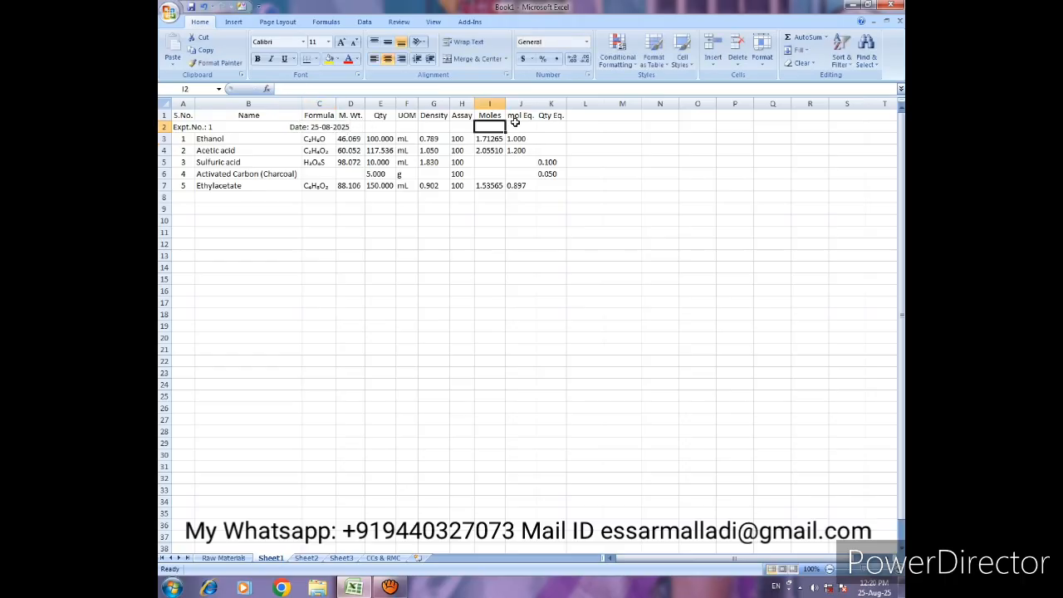
pyautogui.write('Proj')
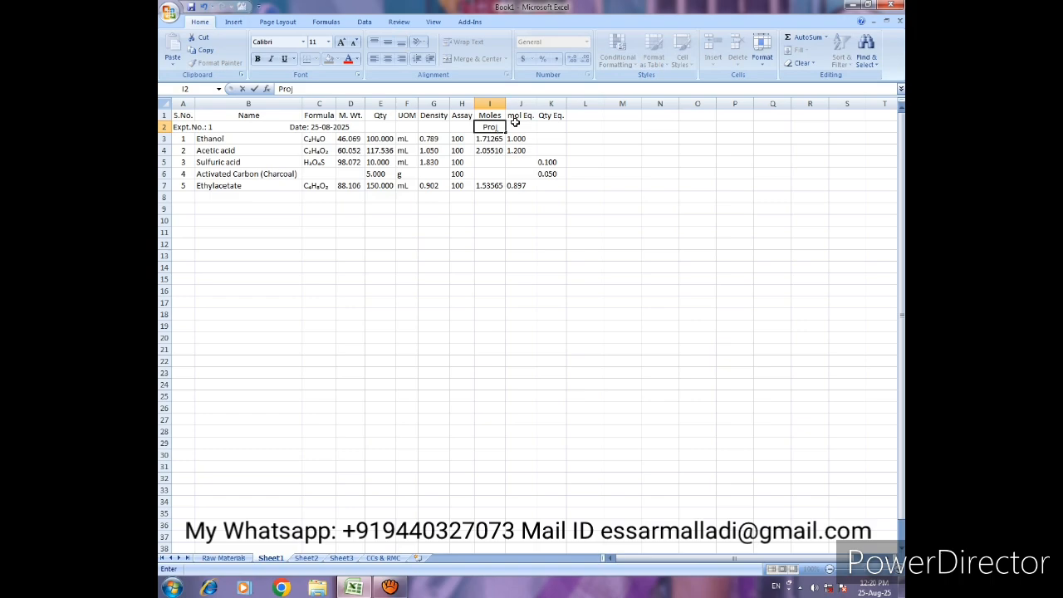
pyautogui.write('ect Stage: Feasibi')
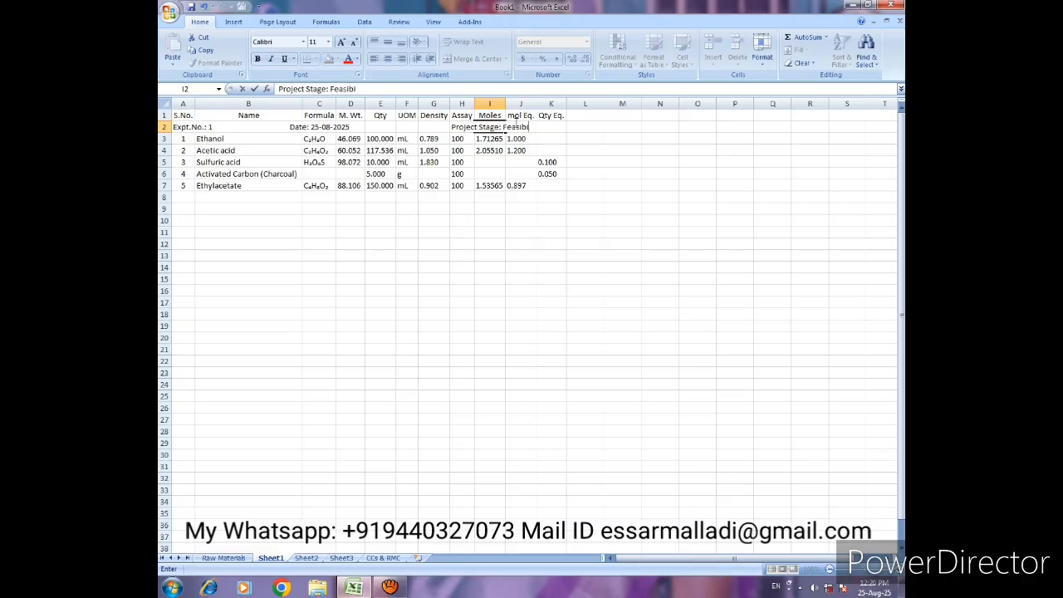
pyautogui.write('lity')
pyautogui.press('Return')
# - Check the Raw Materials sheet, then reopen the Inputs Table on Sheet1 and choose the saved chemical Acetic acid in an input's chemical details
pyautogui.click(182, 208)
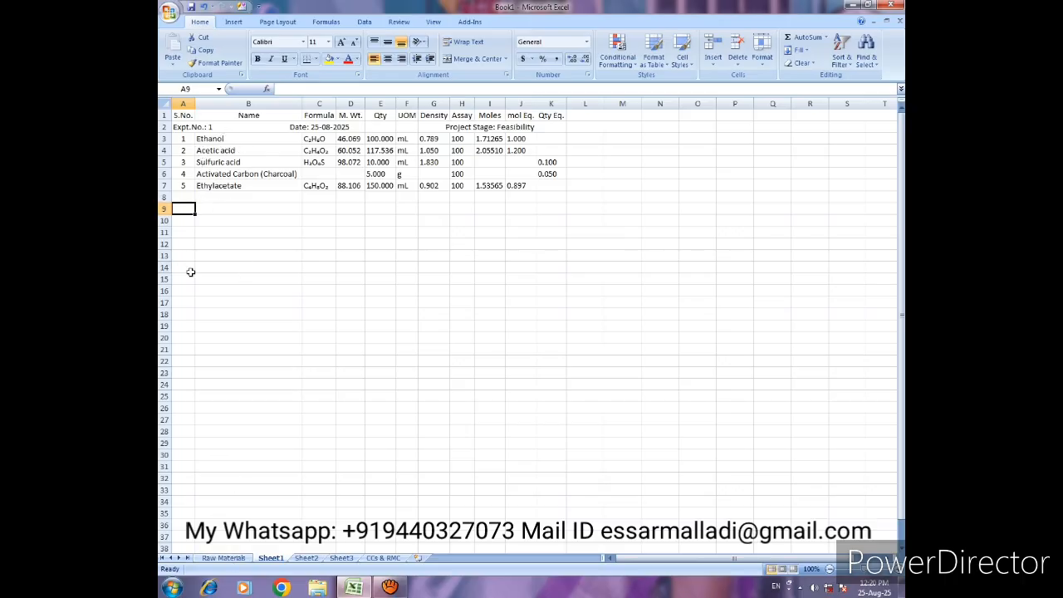
pyautogui.click(226, 559)
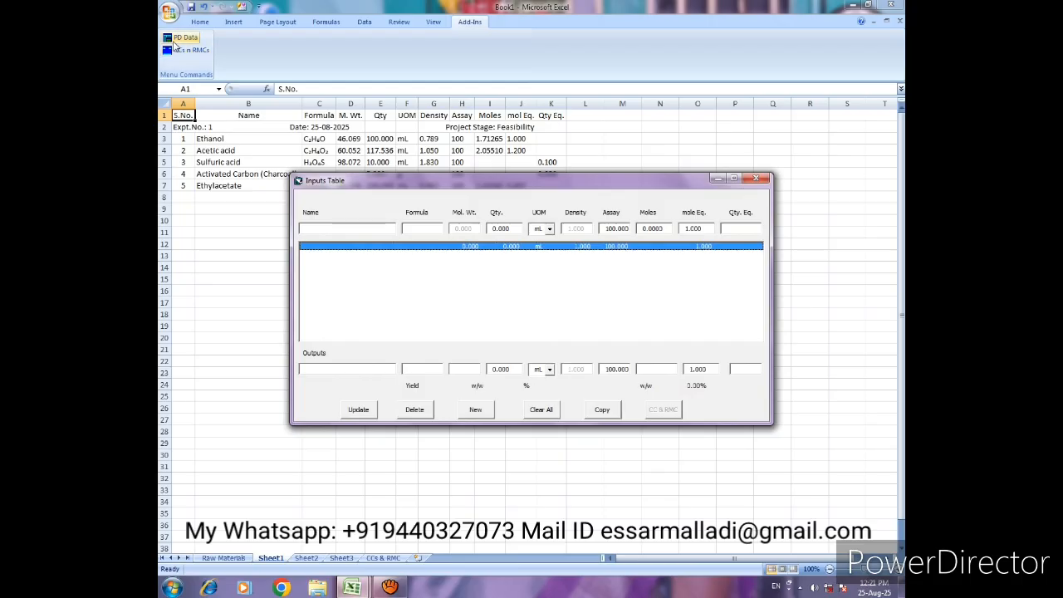
pyautogui.doubleClick(351, 227)
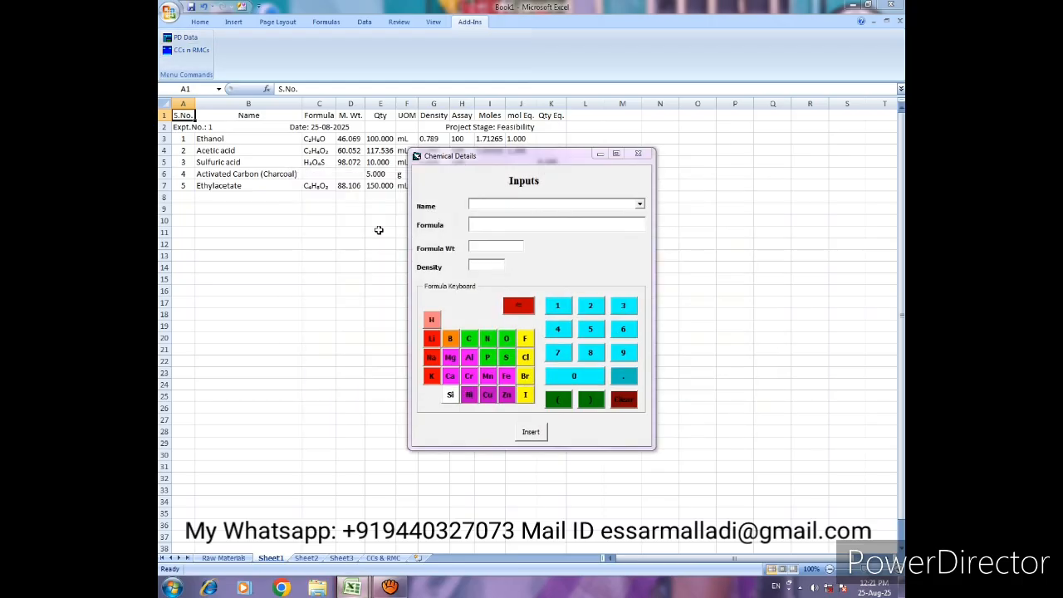
pyautogui.click(640, 204)
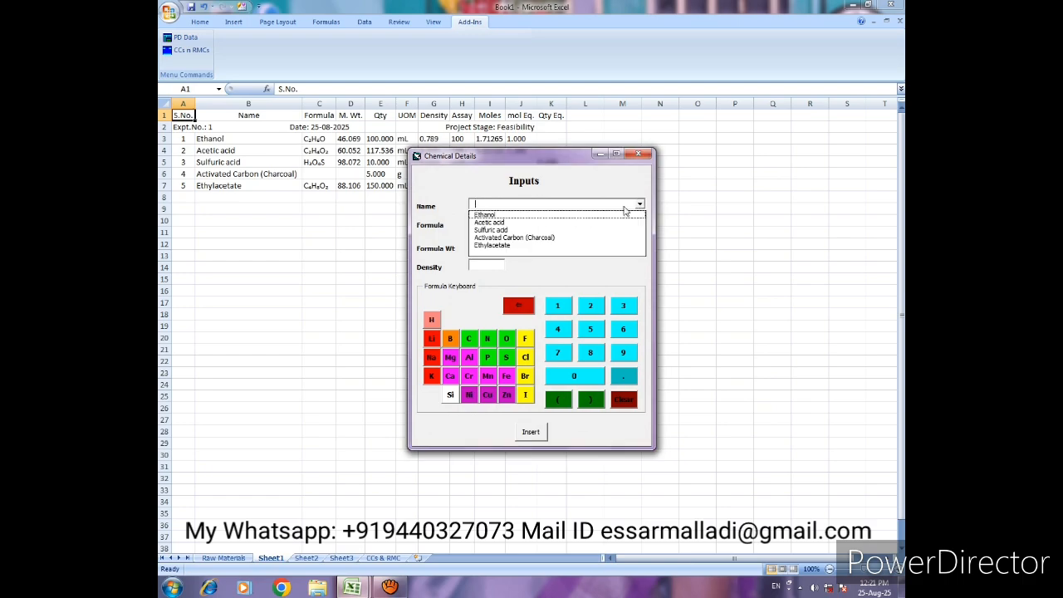
pyautogui.click(512, 222)
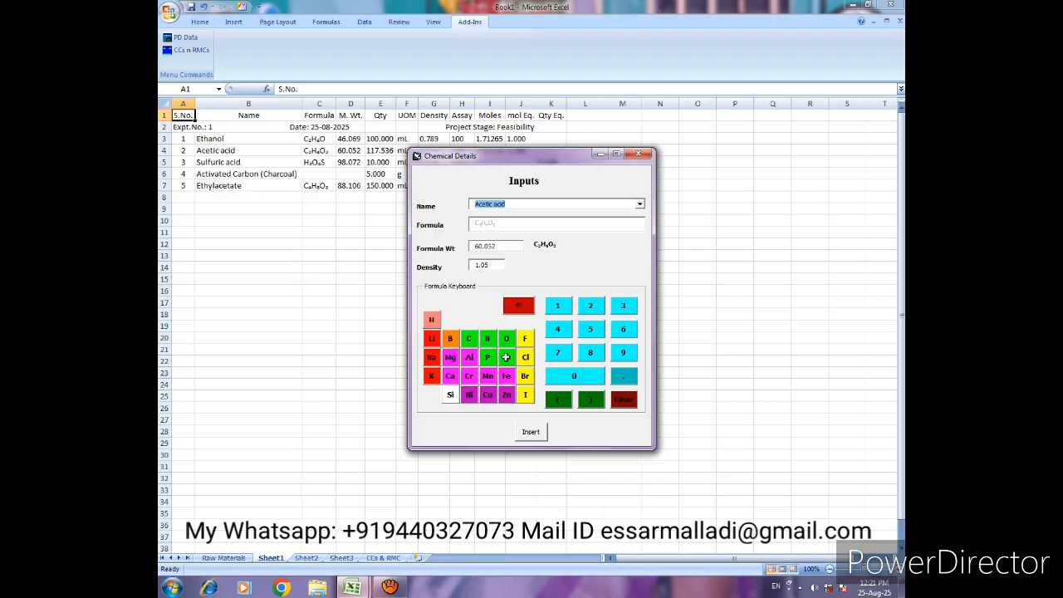
# - Insert the saved chemical Acetic acid as the first input and update its line with a quantity of 100 mL
pyautogui.click(639, 204)
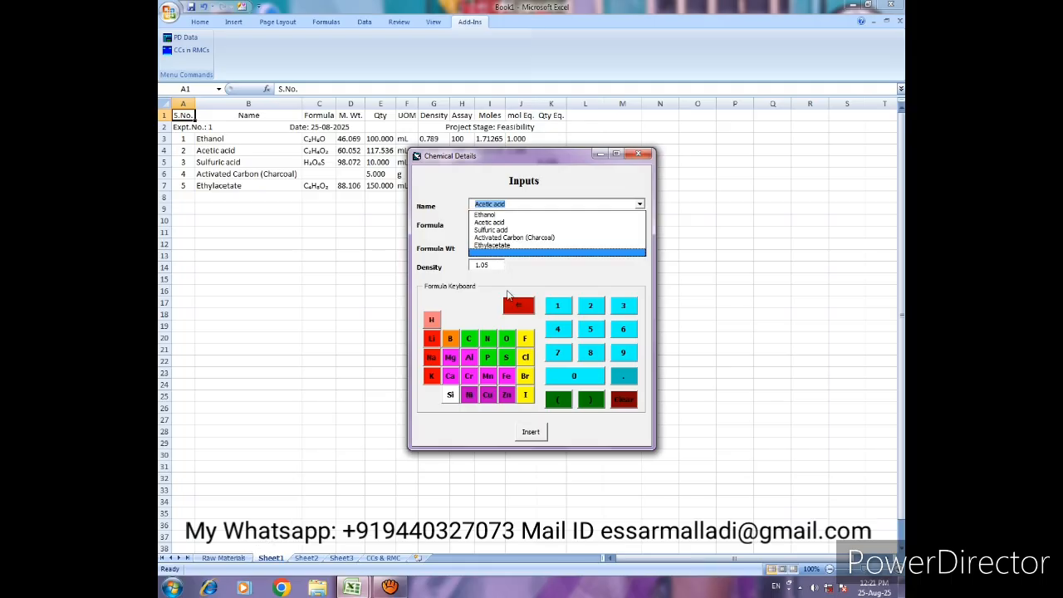
pyautogui.click(503, 225)
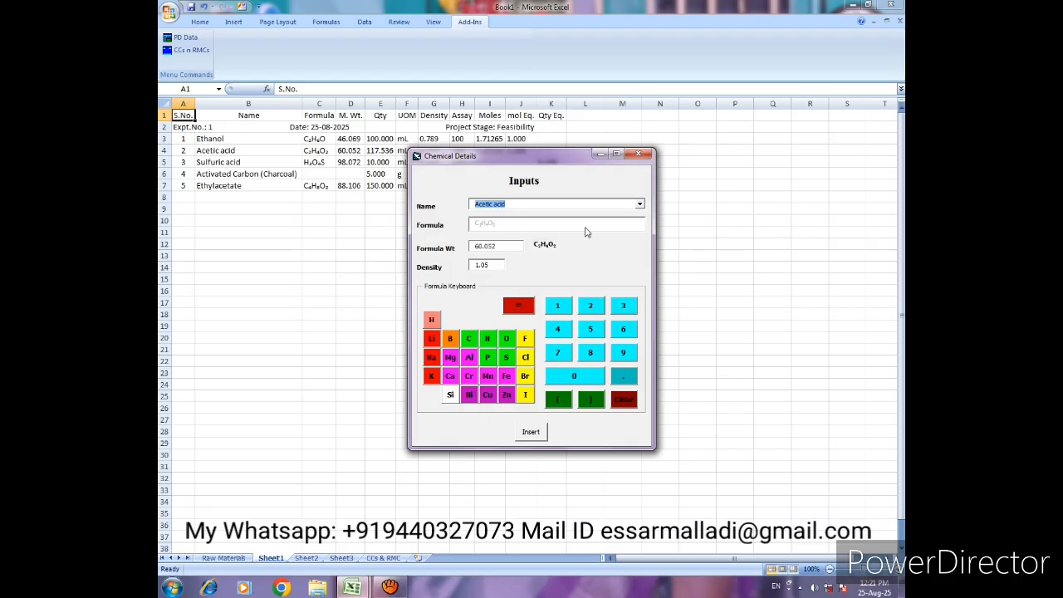
pyautogui.click(531, 433)
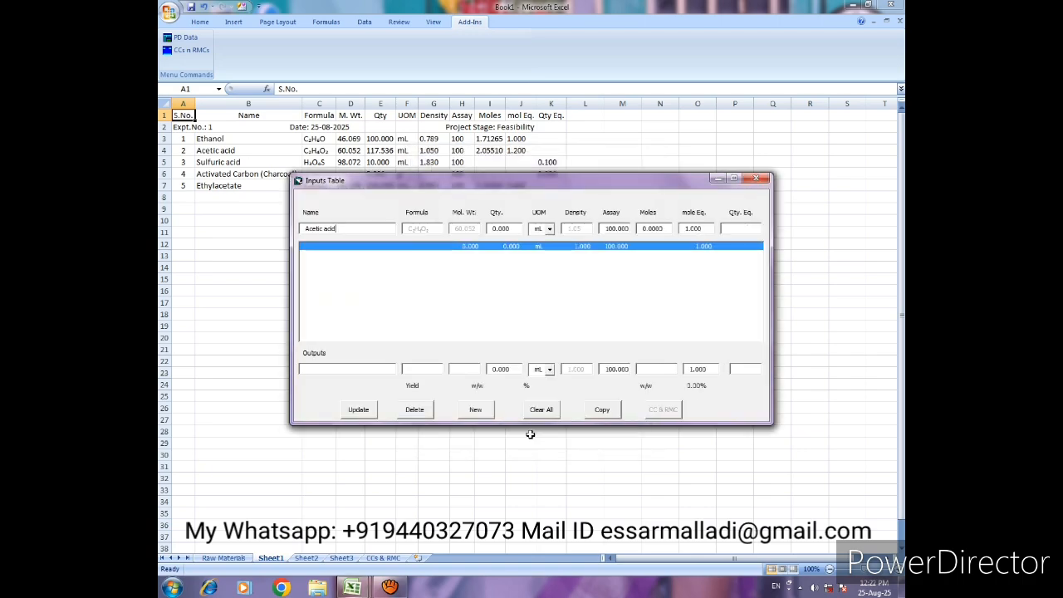
pyautogui.doubleClick(490, 232)
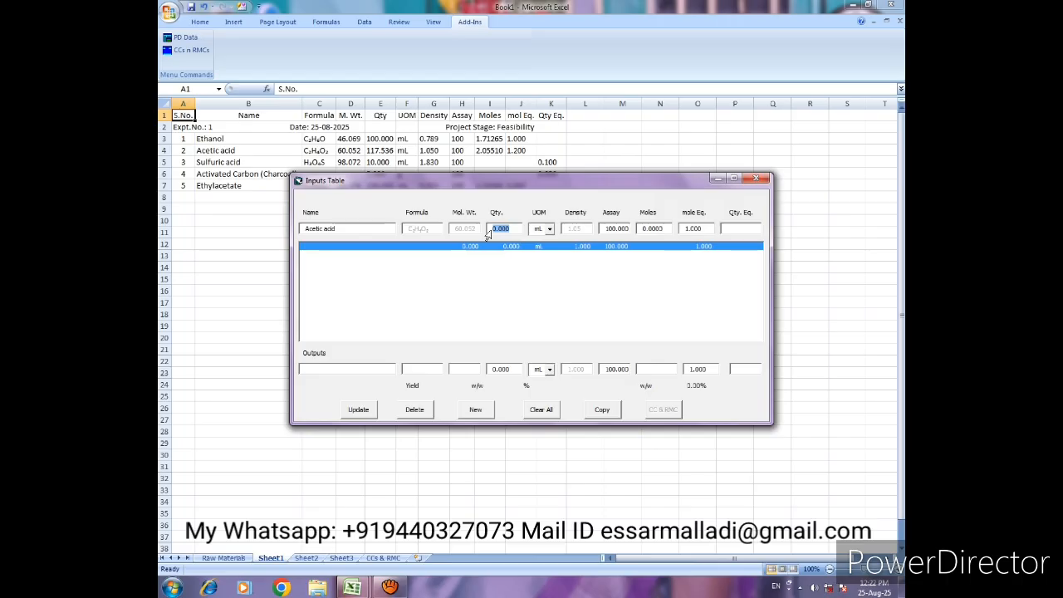
pyautogui.write('100')
pyautogui.press('Tab')
pyautogui.click(358, 409)
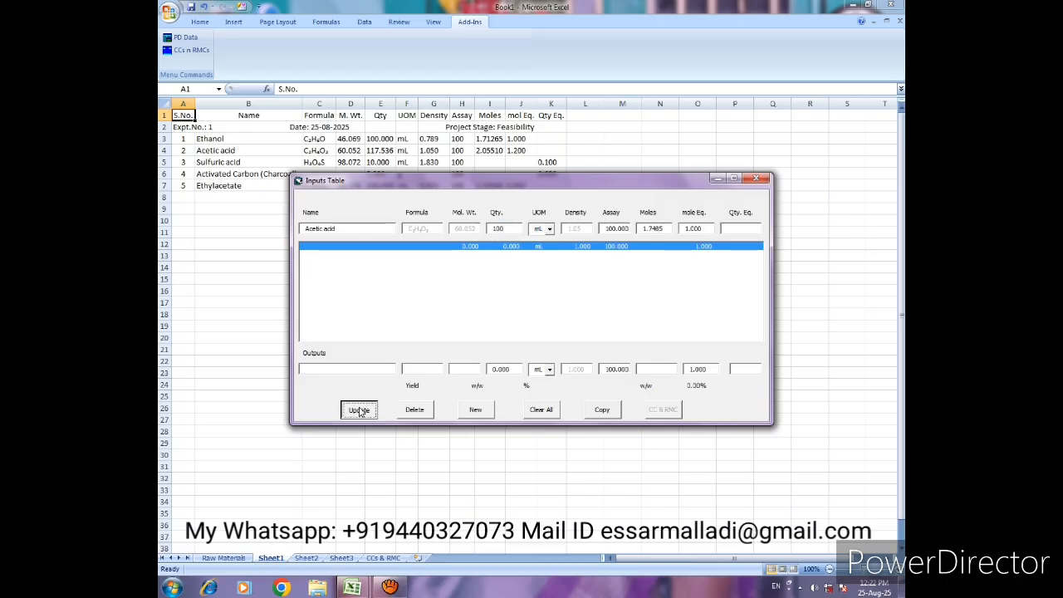
# - Add a new input line for the saved chemical Ethanol with a mole equivalent of 1.2
pyautogui.click(475, 410)
pyautogui.click(353, 232)
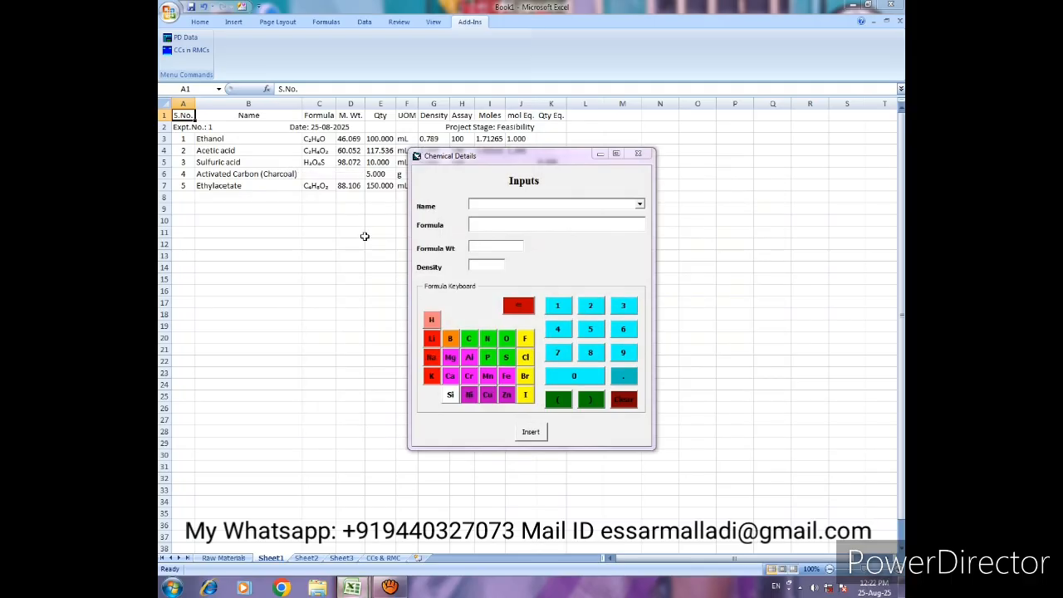
pyautogui.click(639, 204)
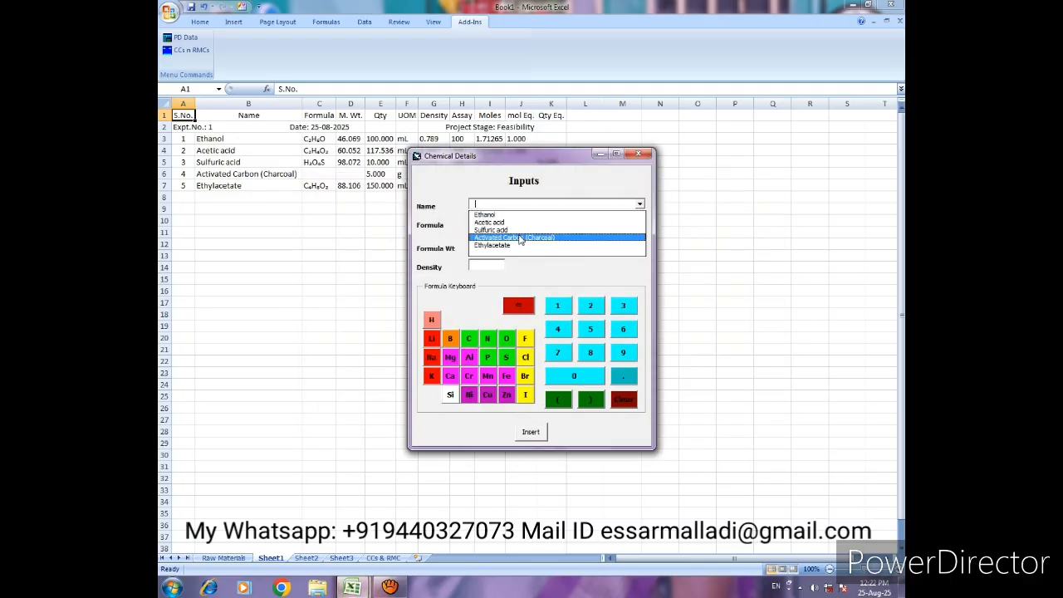
pyautogui.click(484, 215)
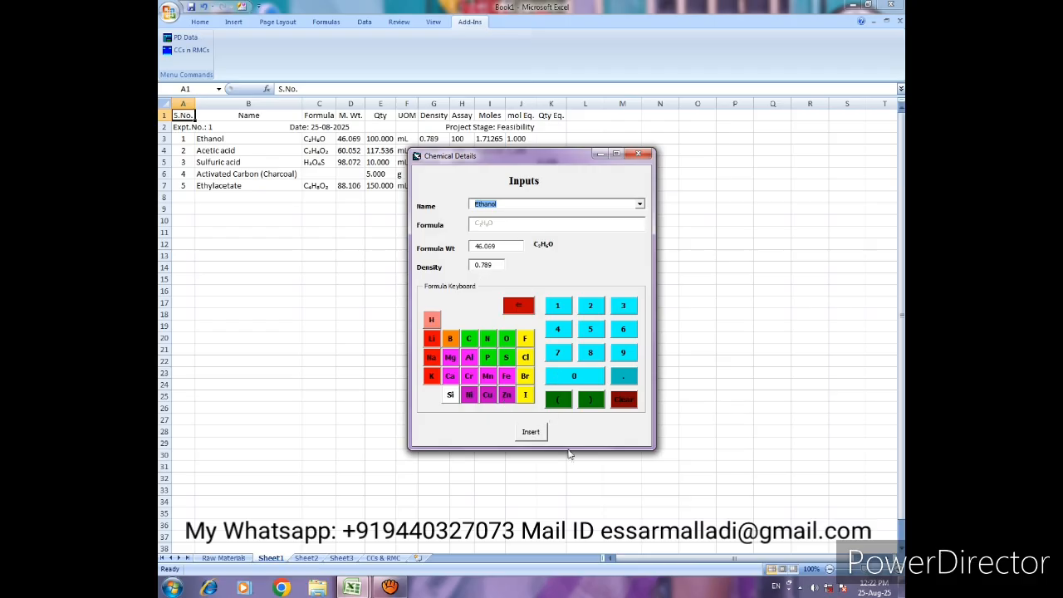
pyautogui.click(530, 431)
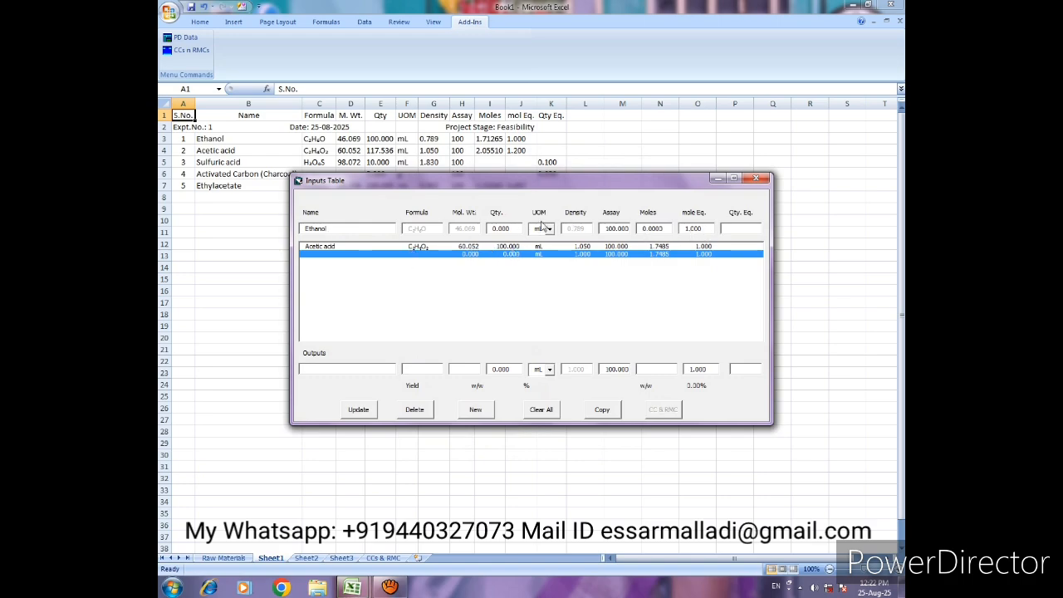
pyautogui.click(490, 229)
pyautogui.press('Tab')
pyautogui.click(357, 410)
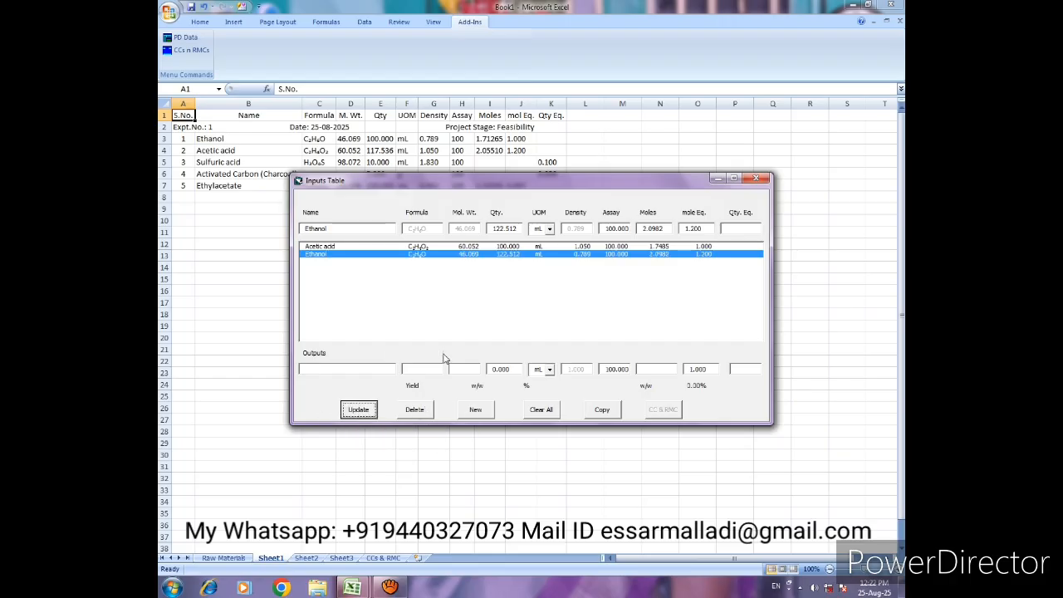
# - Add a new input line for the saved chemical Sulfuric acid with a quantity equivalent of 0.1
pyautogui.click(475, 411)
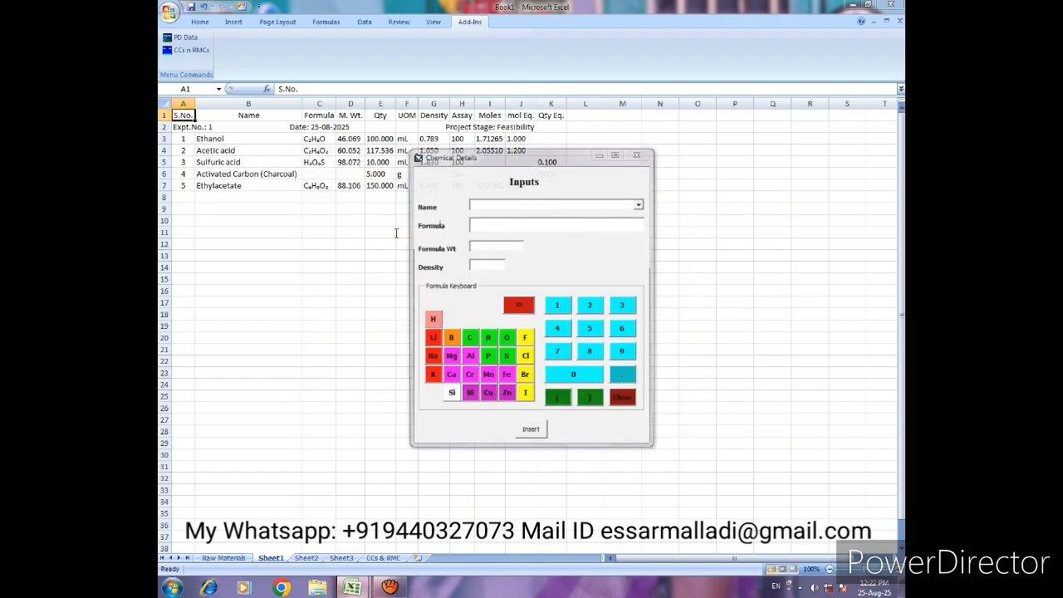
pyautogui.click(639, 204)
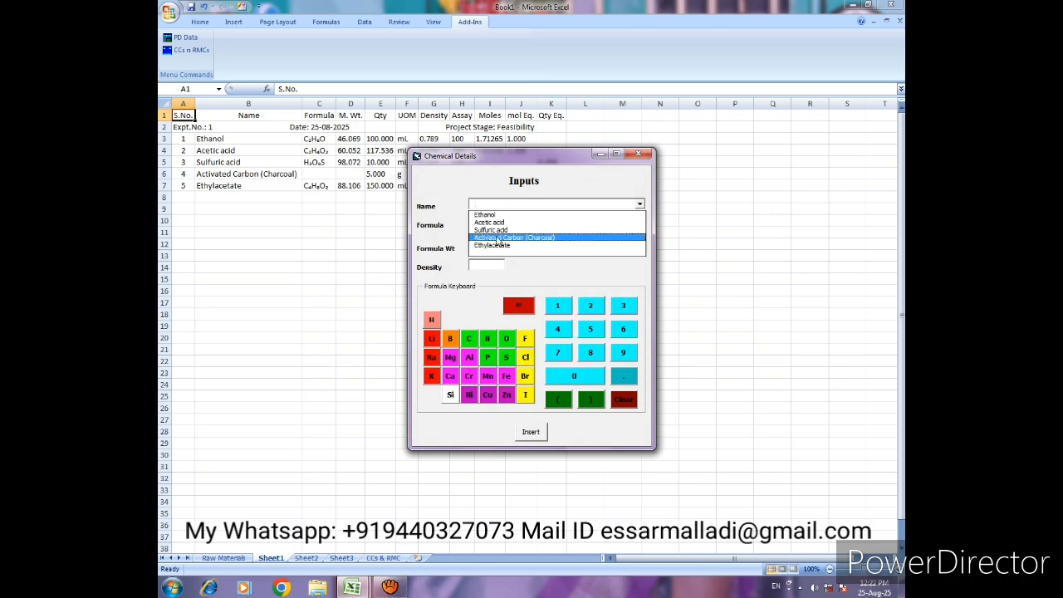
pyautogui.click(492, 230)
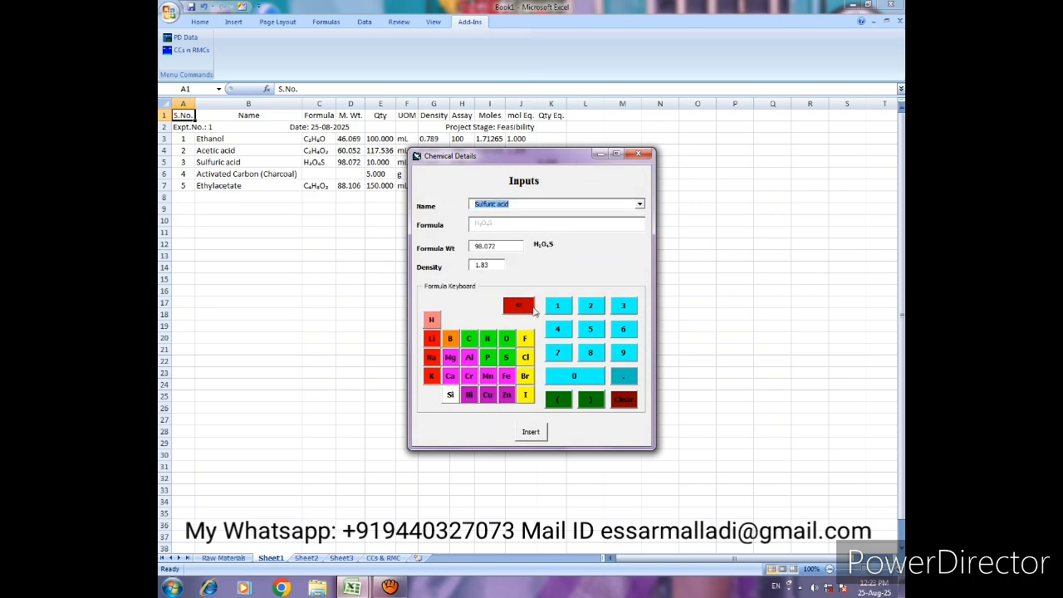
pyautogui.click(543, 432)
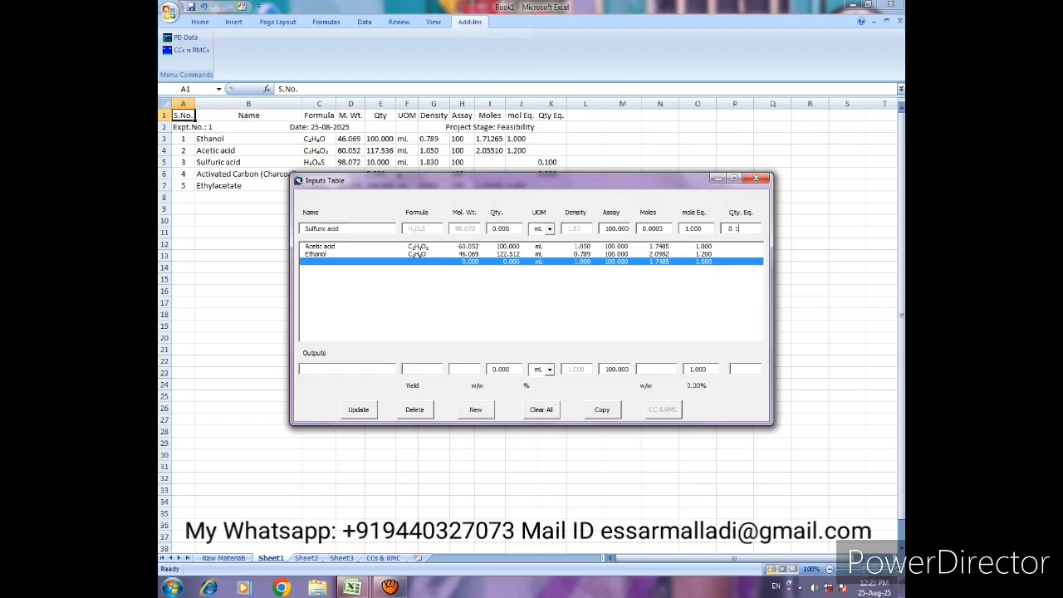
pyautogui.press('Tab')
pyautogui.click(357, 414)
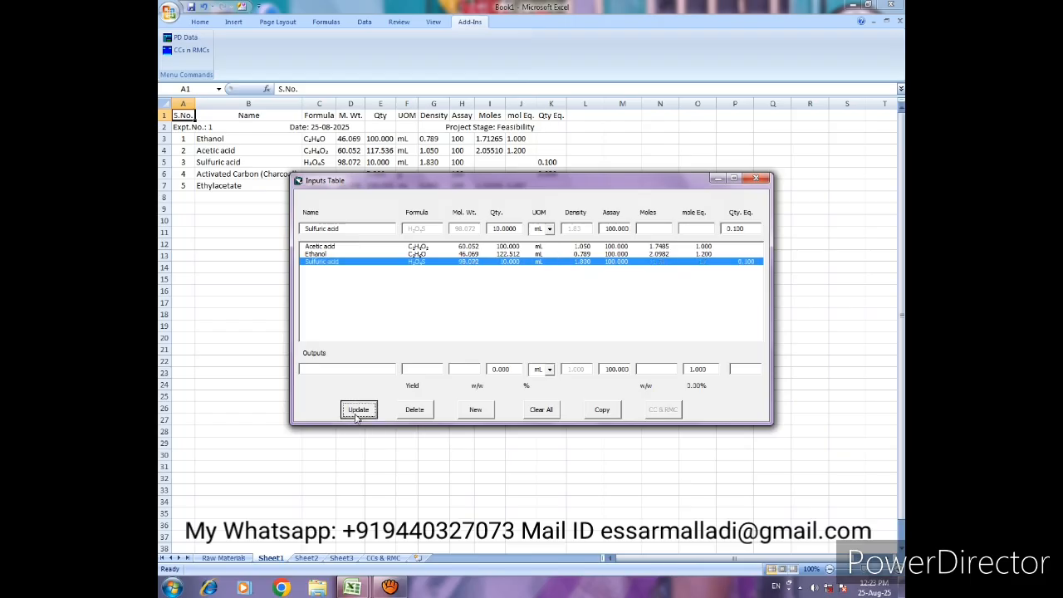
# - Add a new input line and insert the saved chemical Activated Carbon (Charcoal) into it
pyautogui.click(488, 413)
pyautogui.click(357, 230)
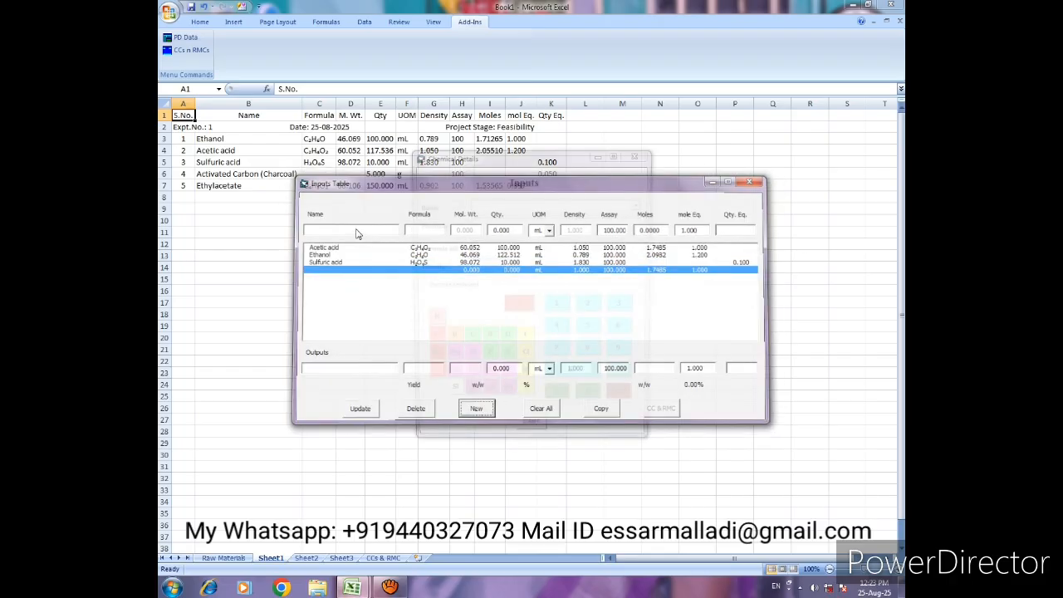
pyautogui.click(639, 206)
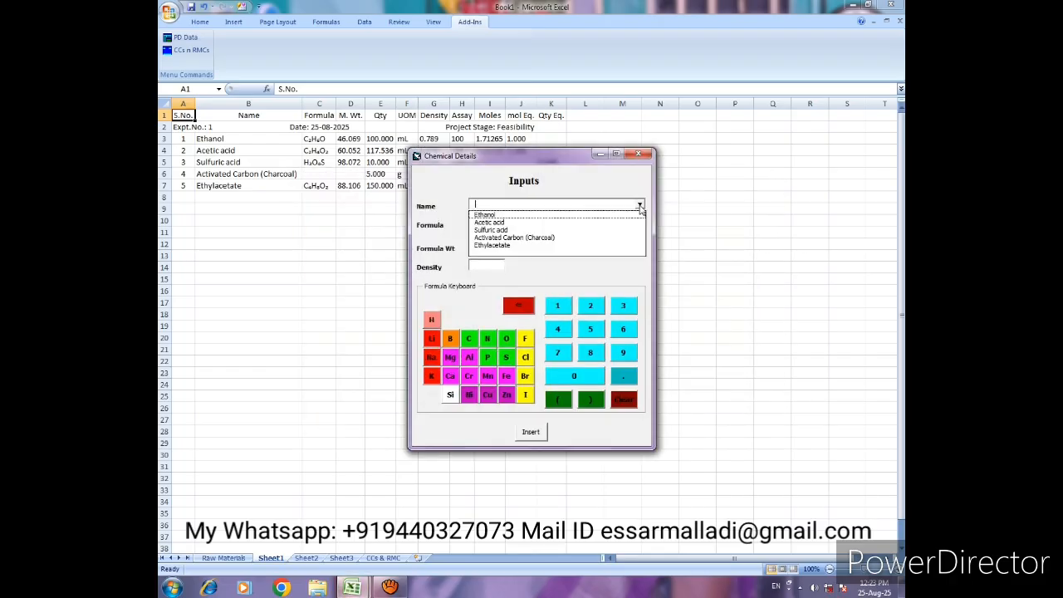
pyautogui.click(494, 237)
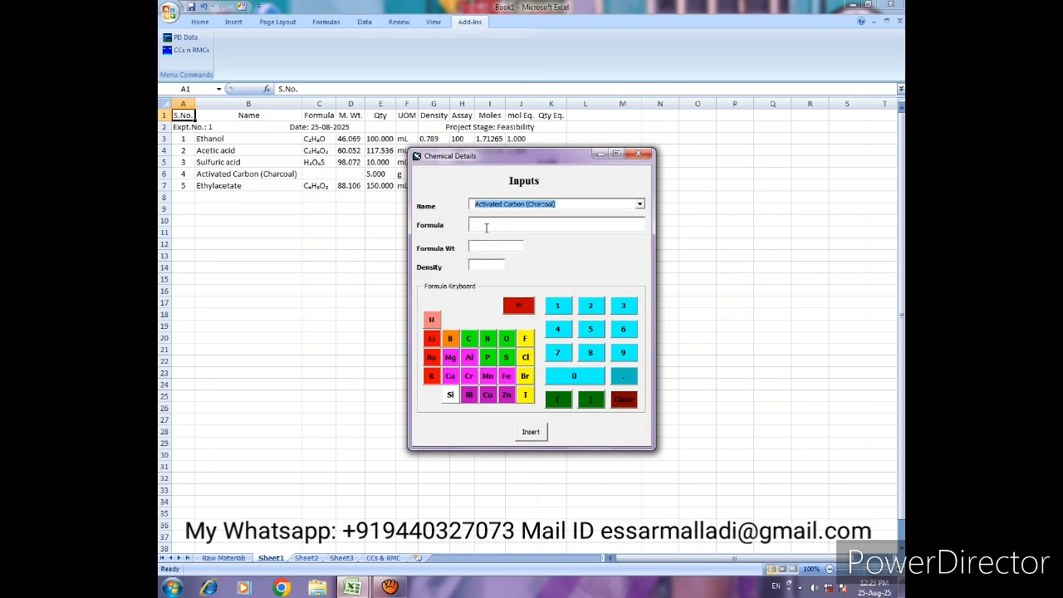
pyautogui.click(535, 434)
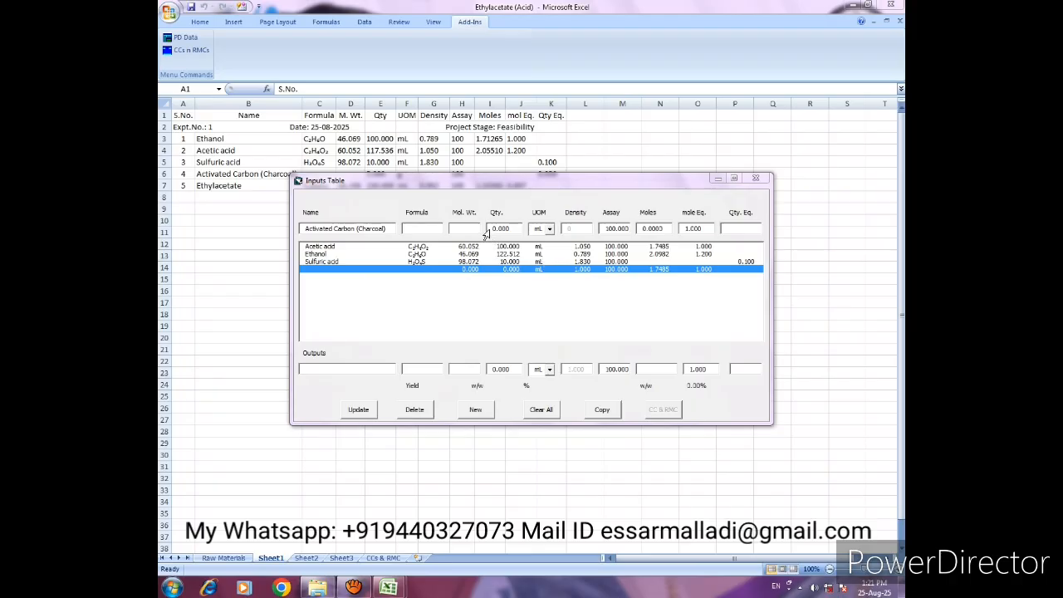
# - Set the Activated Carbon unit to g and its quantity equivalent to 0.05, and update the line
pyautogui.click(489, 233)
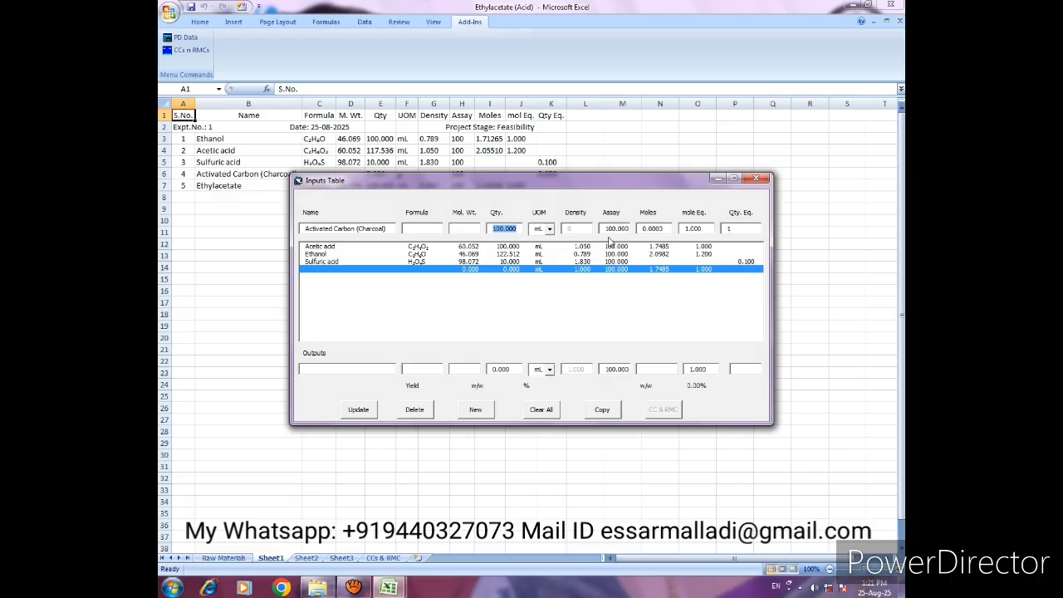
pyautogui.click(549, 228)
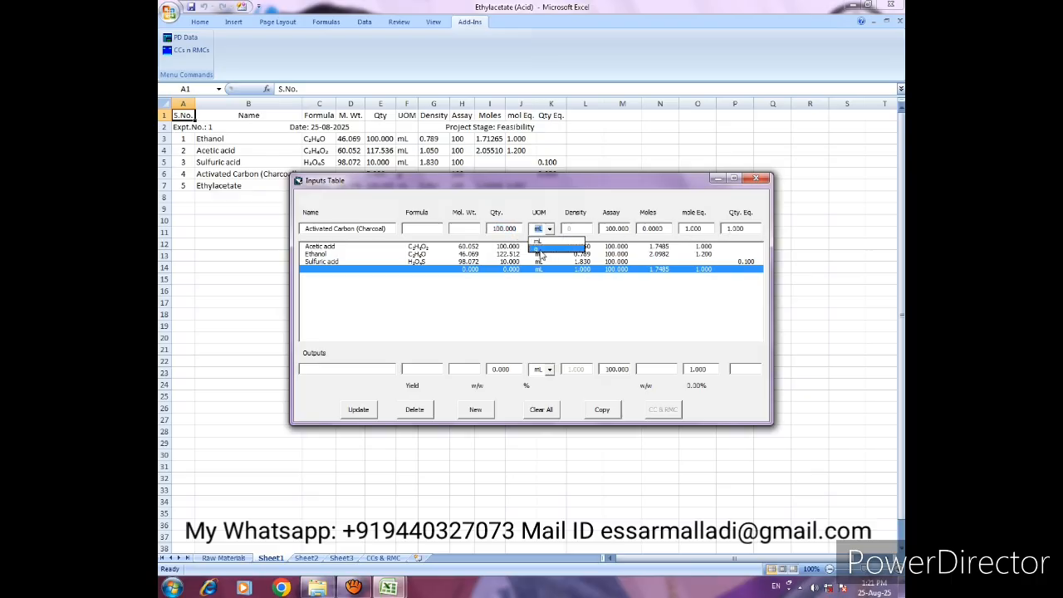
pyautogui.click(549, 249)
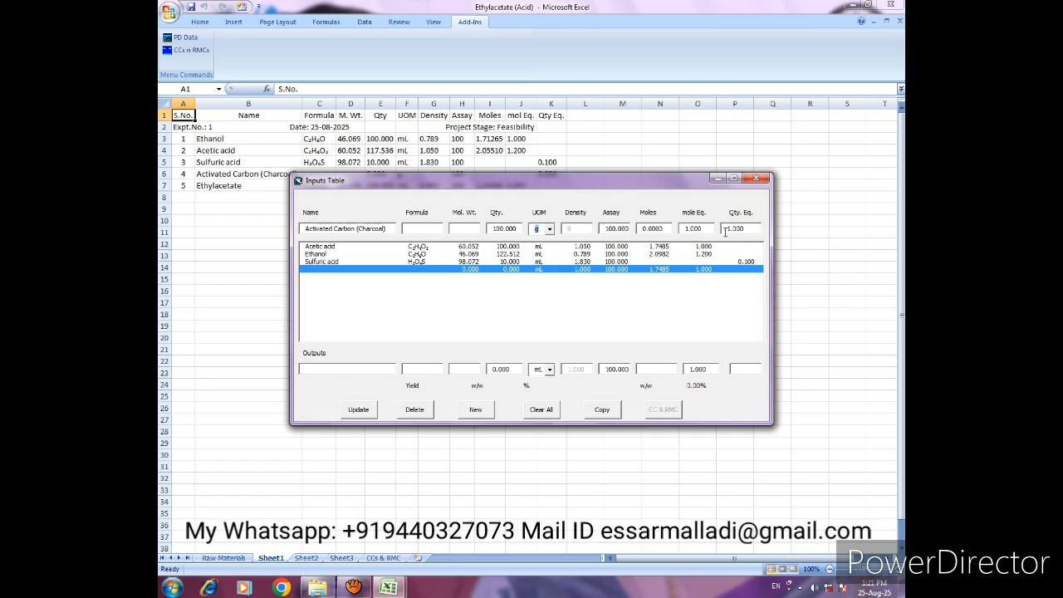
pyautogui.click(725, 233)
pyautogui.write('0.05')
pyautogui.press('Tab')
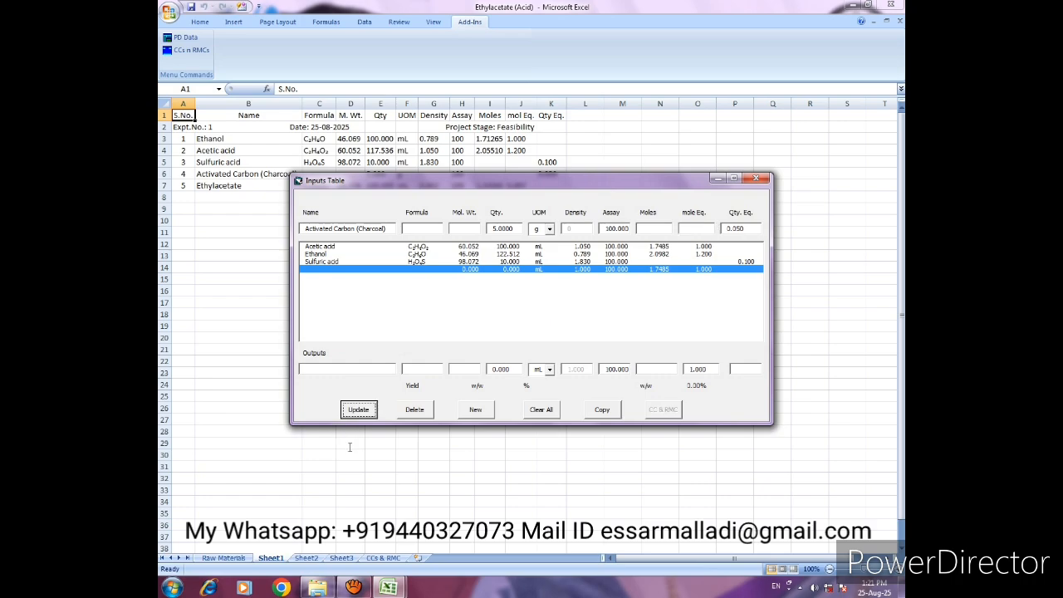
pyautogui.click(358, 409)
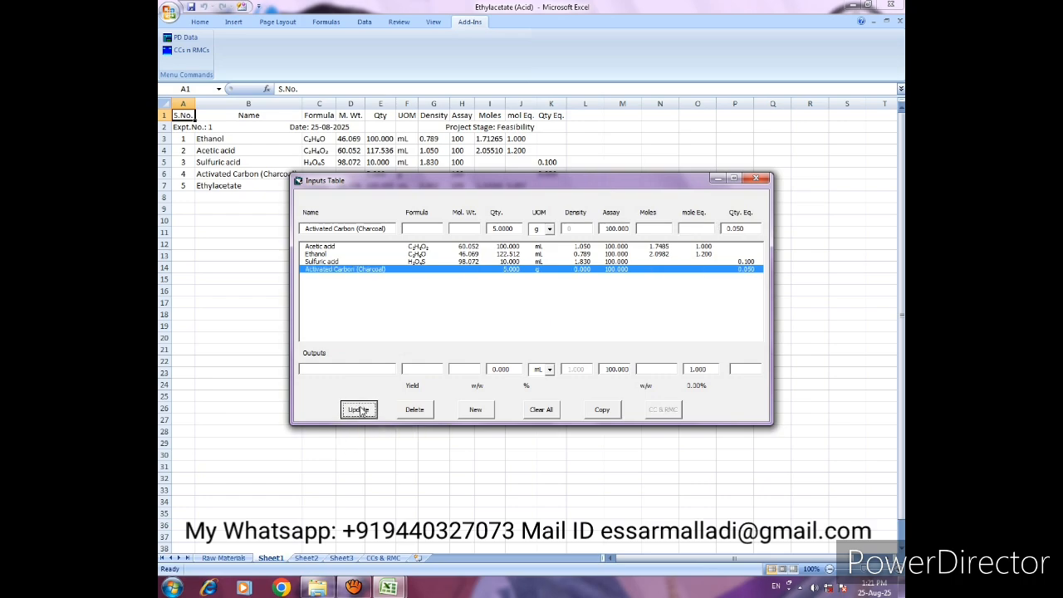
# - Insert the saved chemical Ethylacetate as the output of the Inputs Table
pyautogui.click(347, 371)
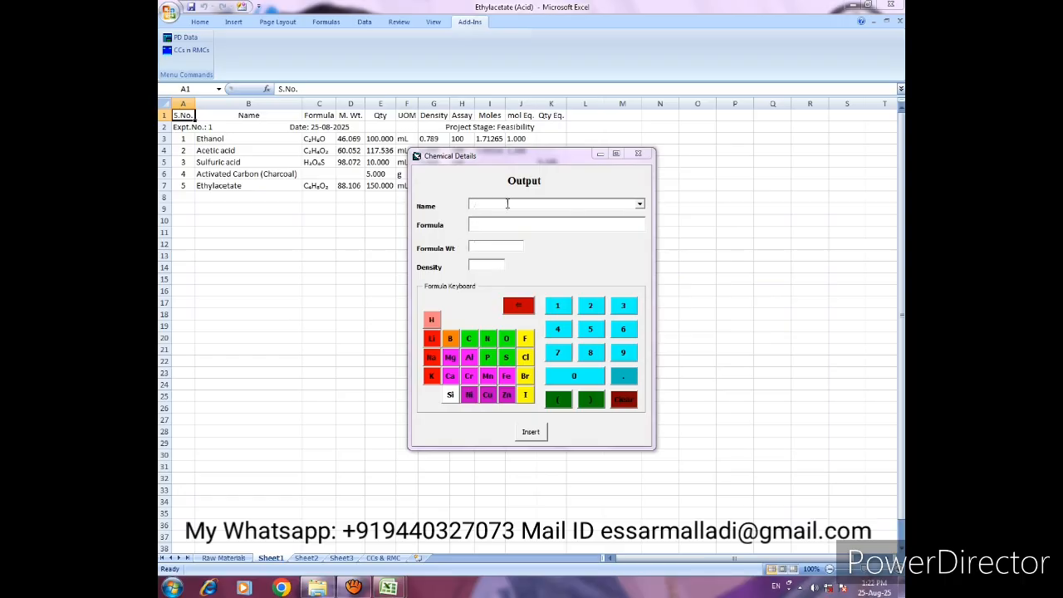
pyautogui.click(639, 204)
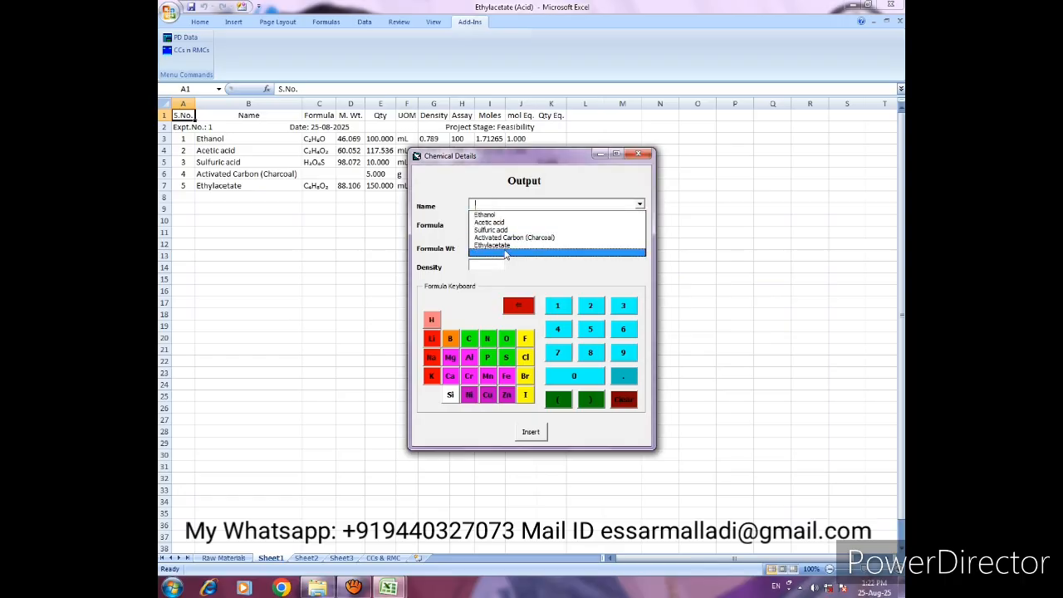
pyautogui.click(498, 247)
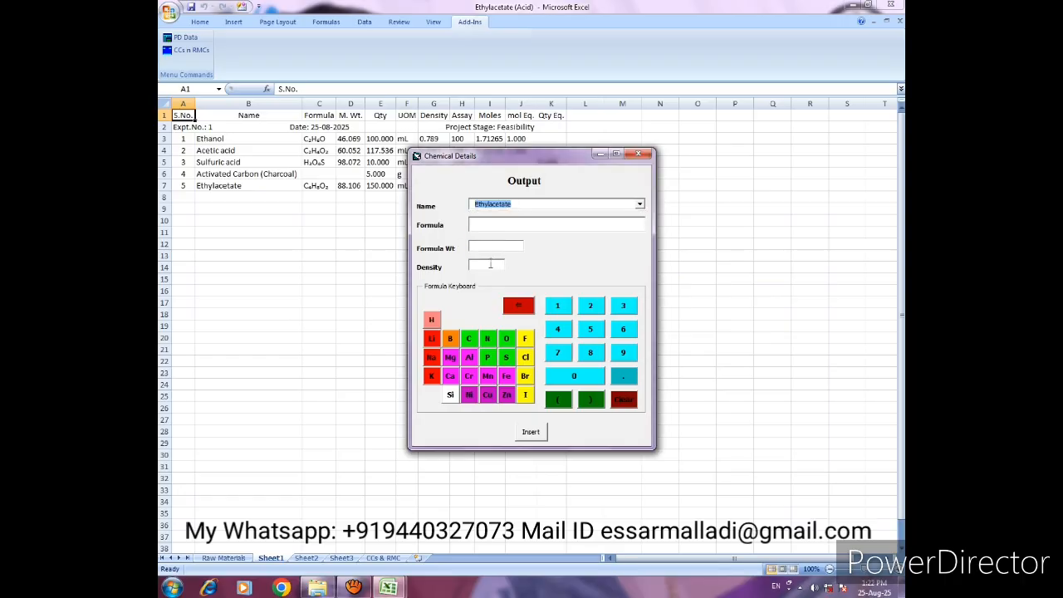
pyautogui.click(538, 432)
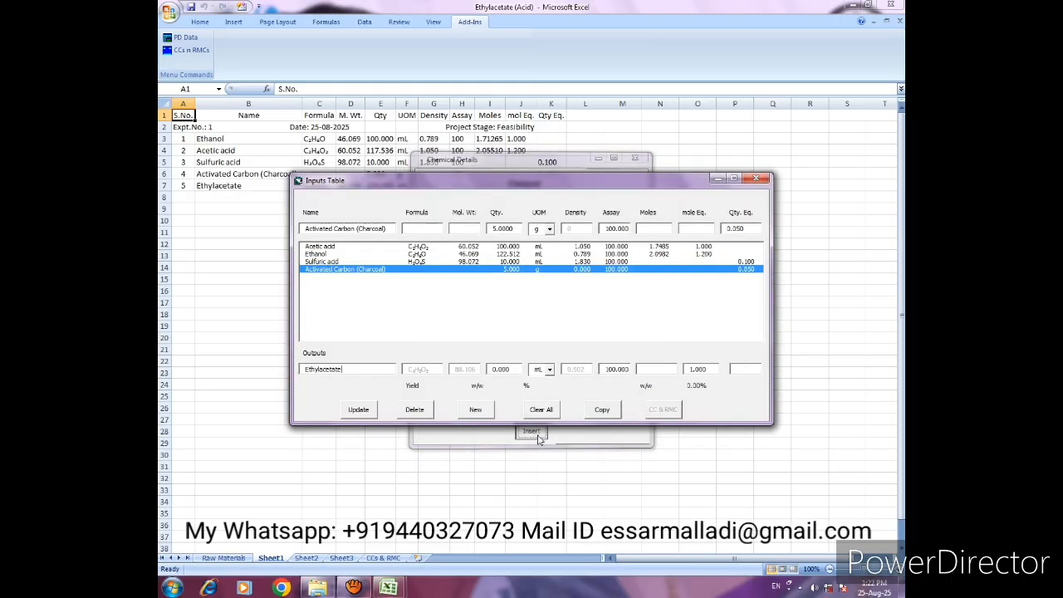
# - Set the Ethylacetate output quantity to 150 mL, copy the data to Sheet1 and close the Inputs Table
pyautogui.click(495, 370)
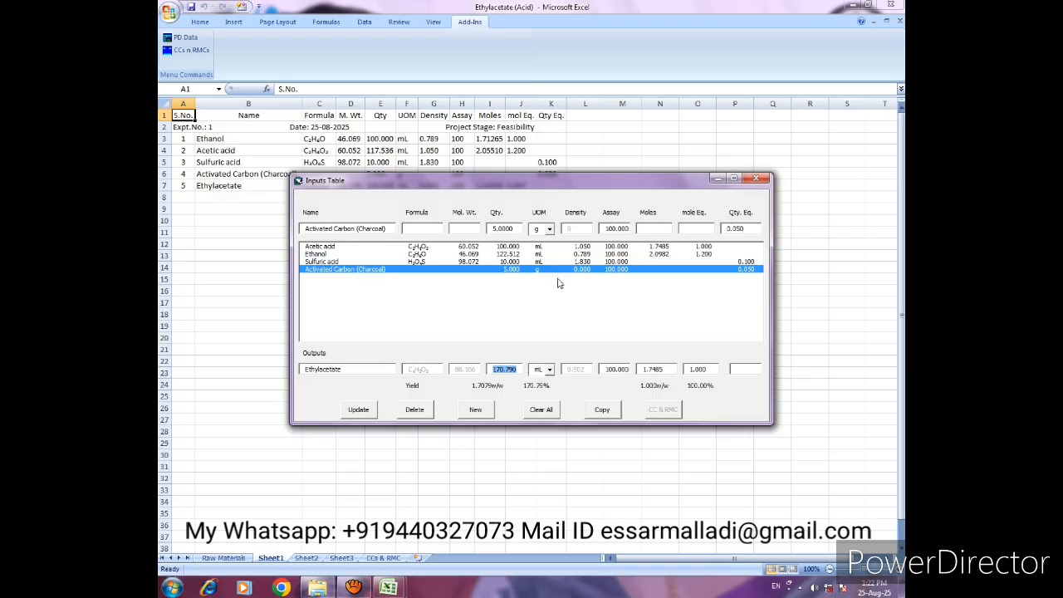
pyautogui.write('150')
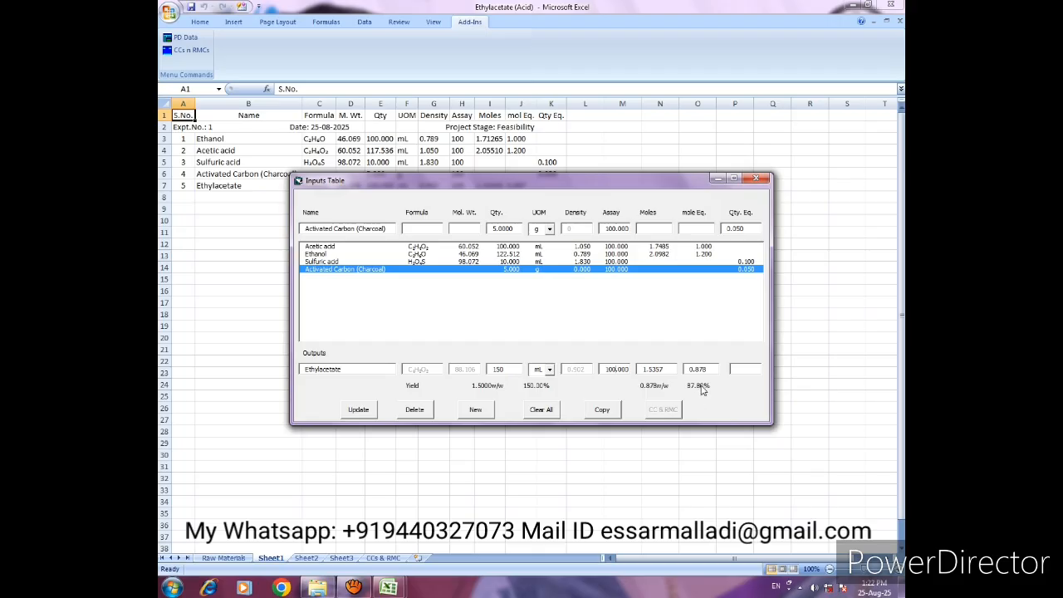
pyautogui.click(602, 413)
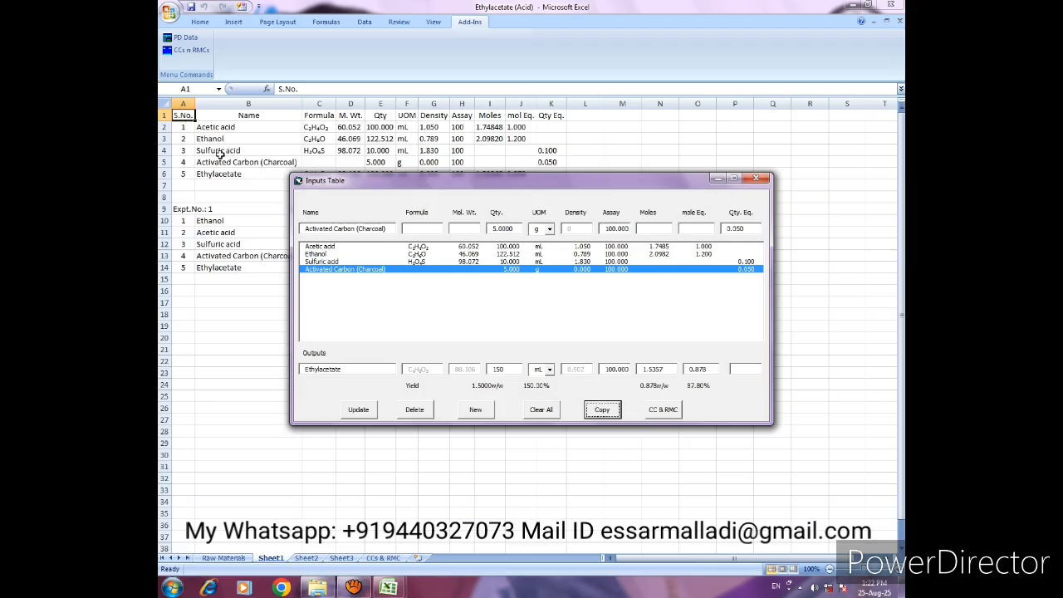
pyautogui.click(756, 178)
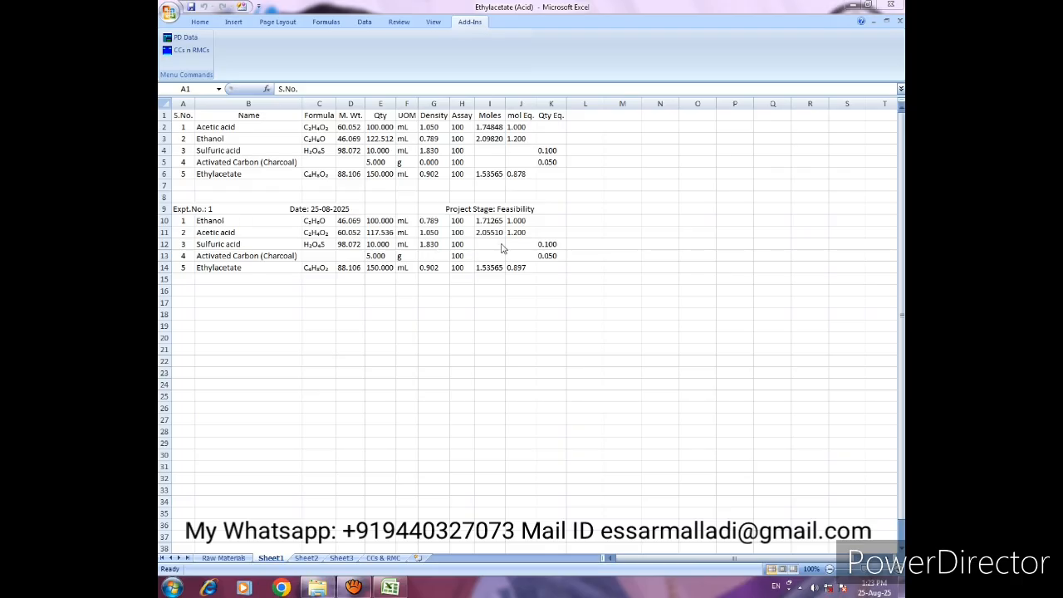
# - Insert a blank sheet row above the first Acetic acid line, directly under the column headings
pyautogui.click(184, 129)
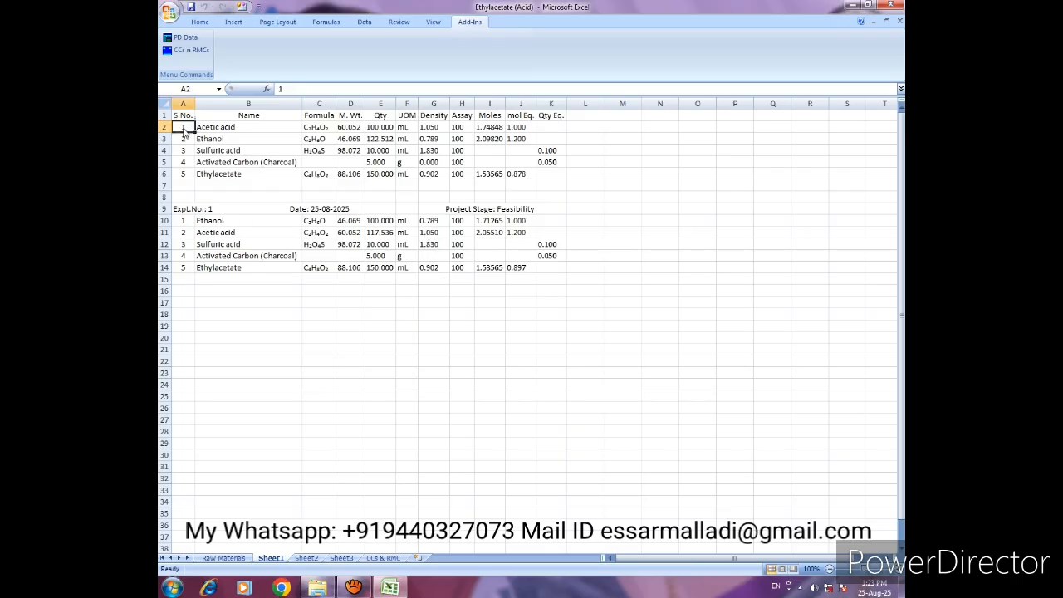
pyautogui.click(200, 24)
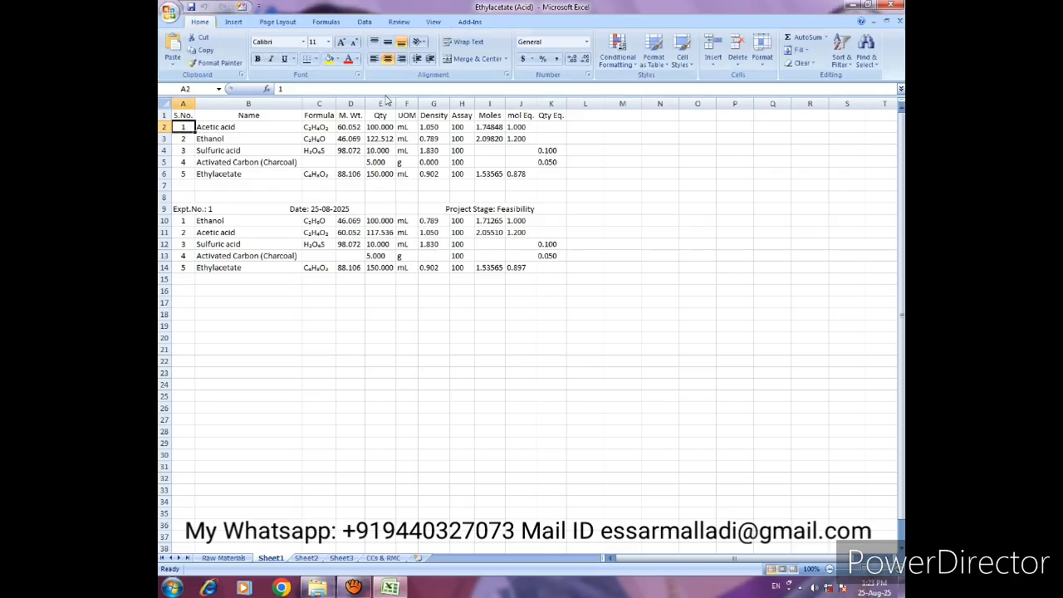
pyautogui.click(711, 67)
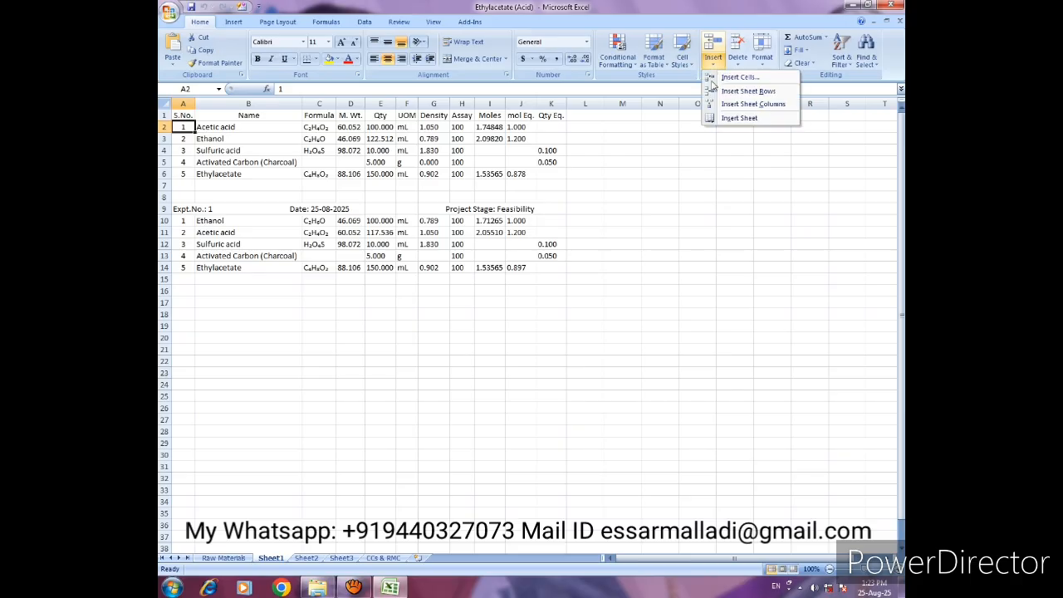
pyautogui.click(729, 93)
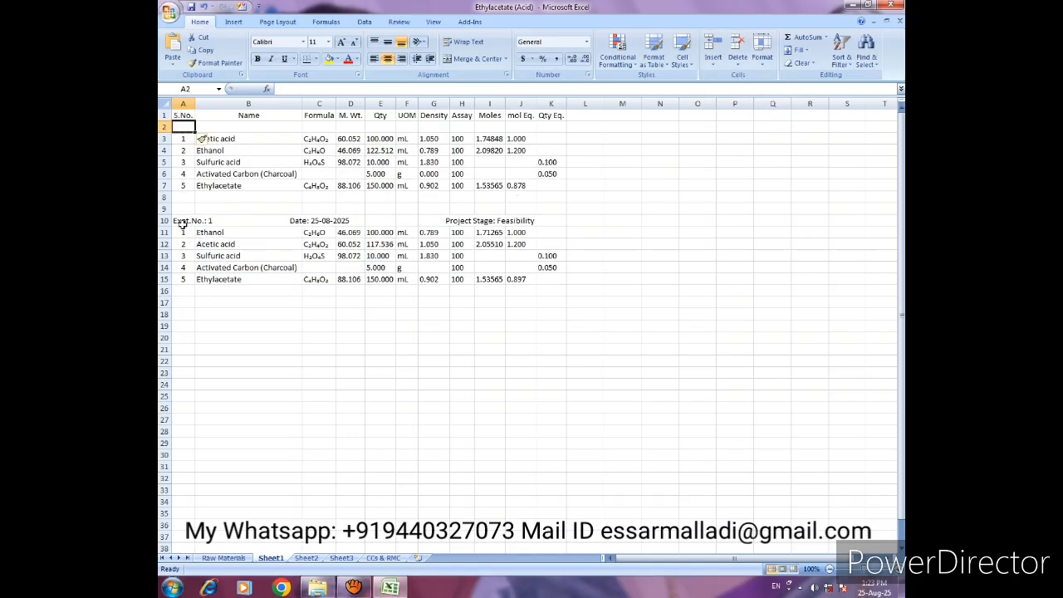
# - Copy the experiment number, date and project stage header of the Ethanol-based table into the blank row 2
pyautogui.moveTo(179, 221); pyautogui.dragTo(519, 222)
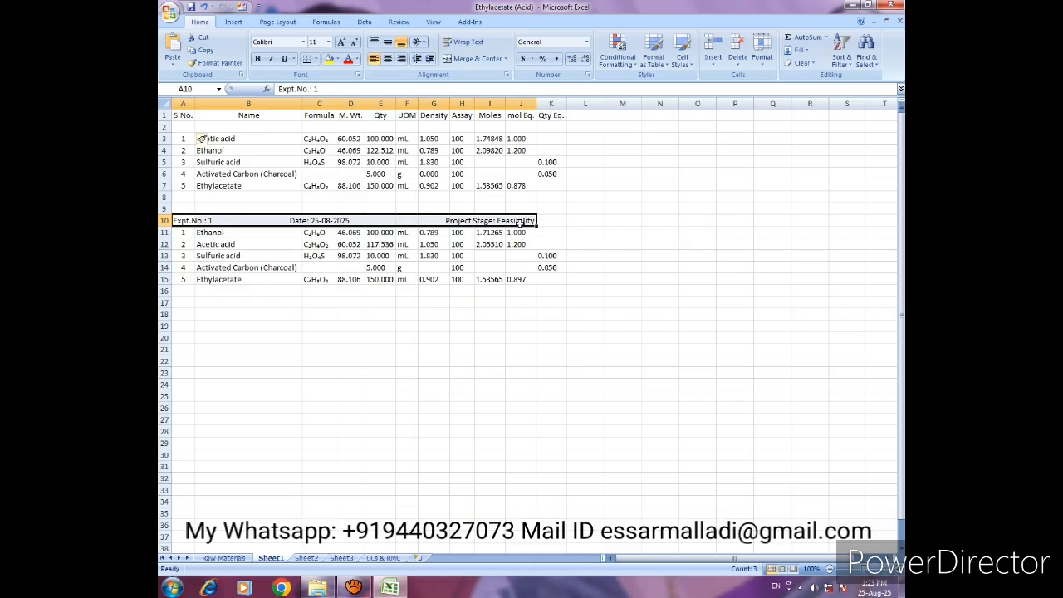
pyautogui.hotkey('ctrl', 'x')
pyautogui.press('Up')
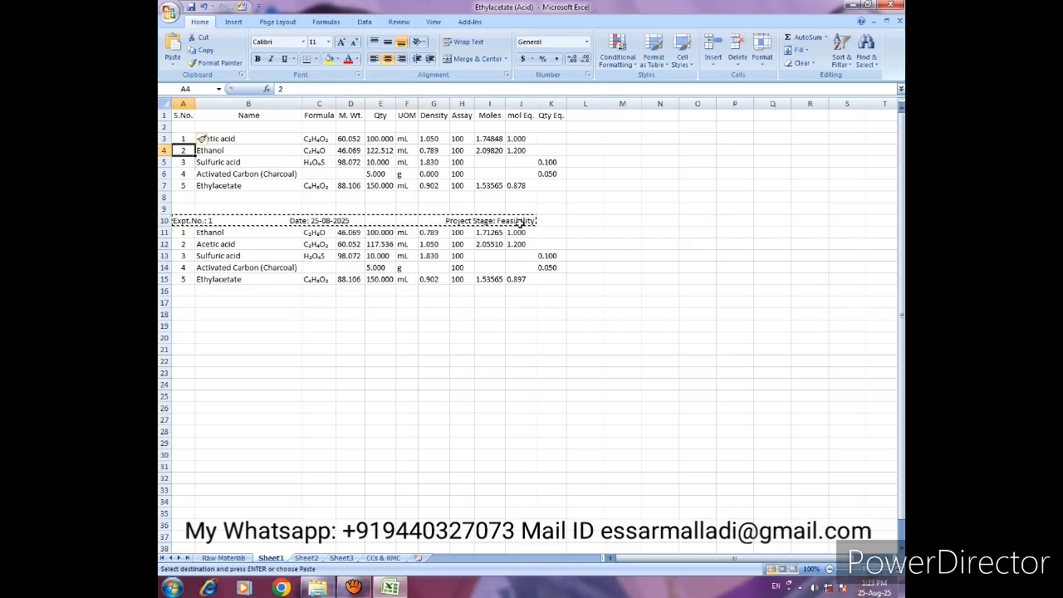
pyautogui.click(178, 127)
pyautogui.hotkey('ctrl', 'v')
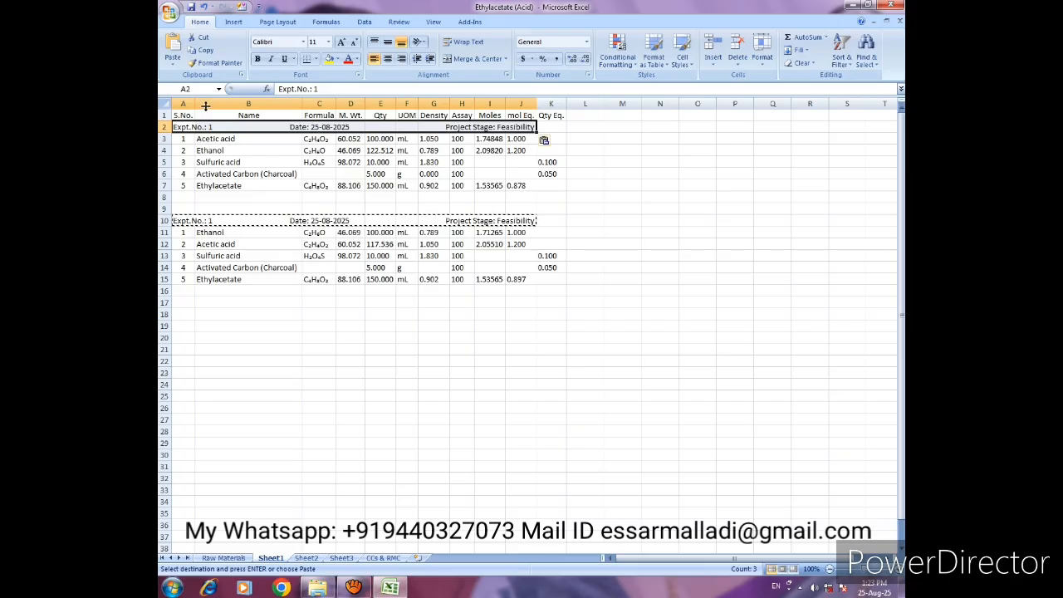
# - Change the experiment number in the Acetic acid table's header to 2
pyautogui.click(184, 127)
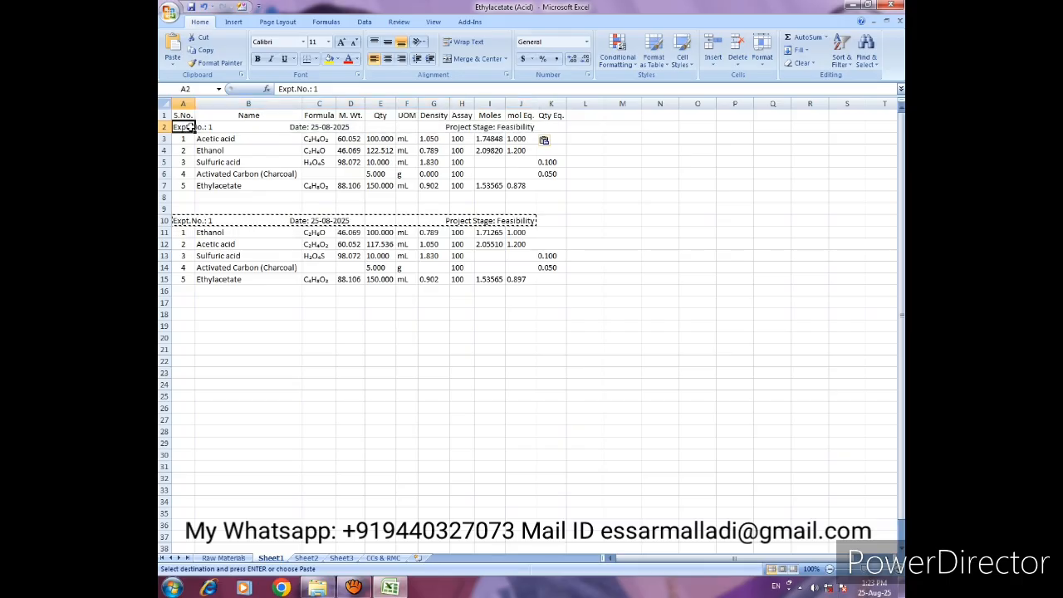
pyautogui.doubleClick(324, 89)
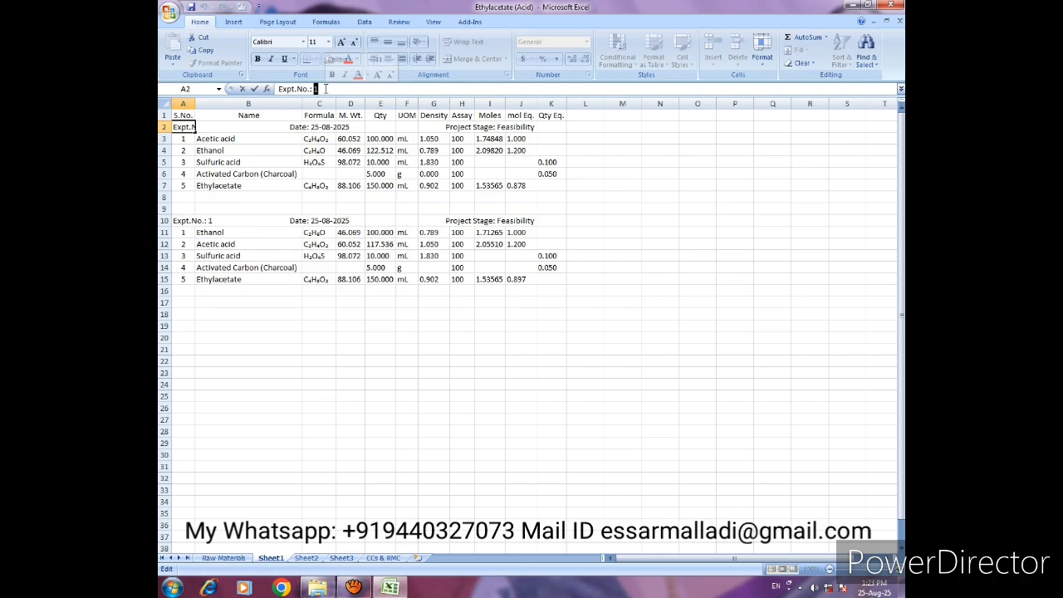
pyautogui.write('2')
pyautogui.press('Return')
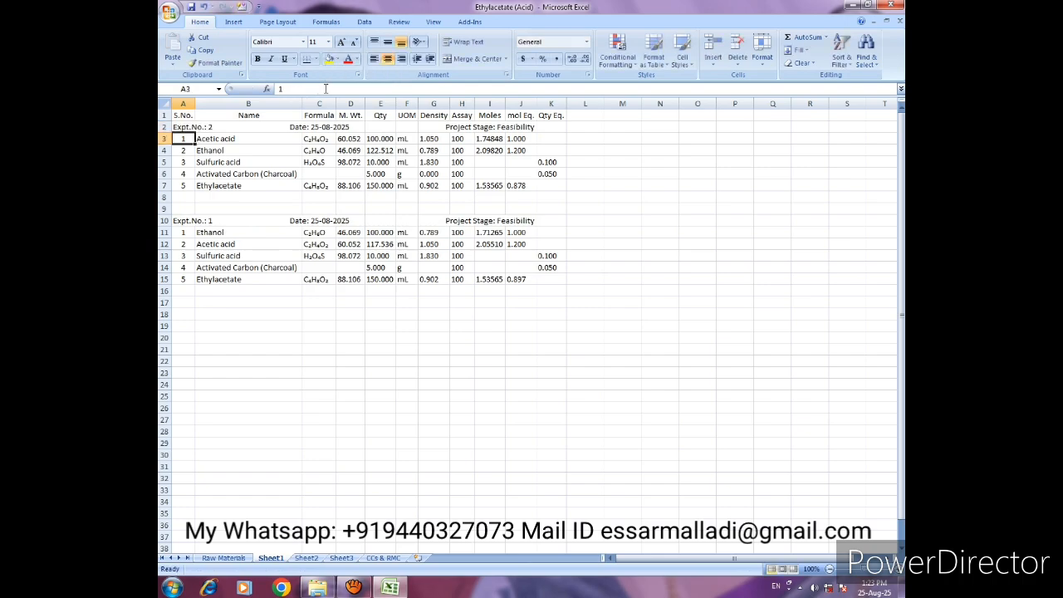
# - Examine the experiment number and date header cells of both experiment tables
pyautogui.click(318, 128)
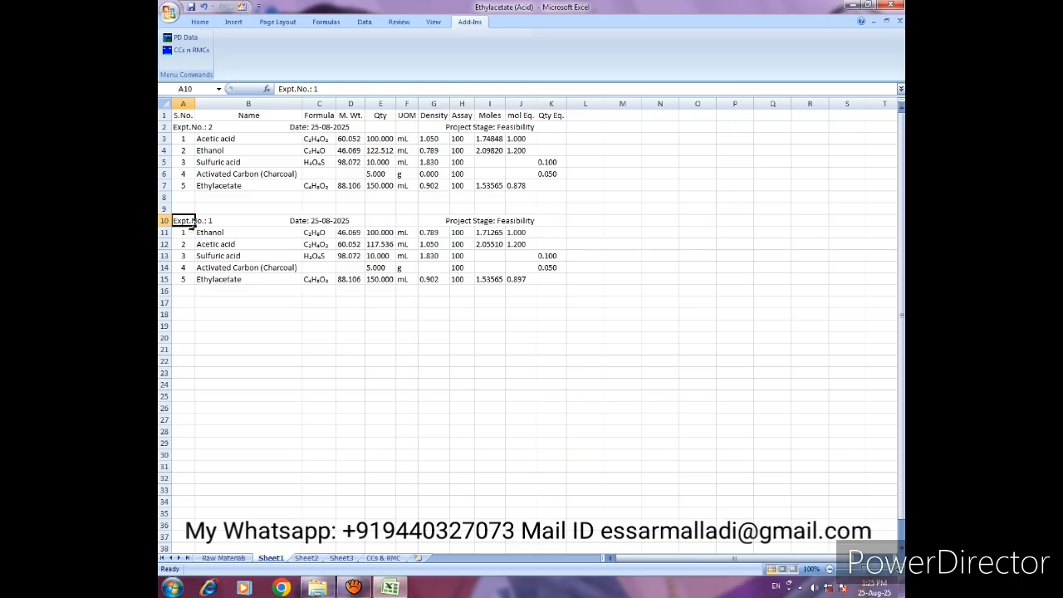
pyautogui.click(319, 221)
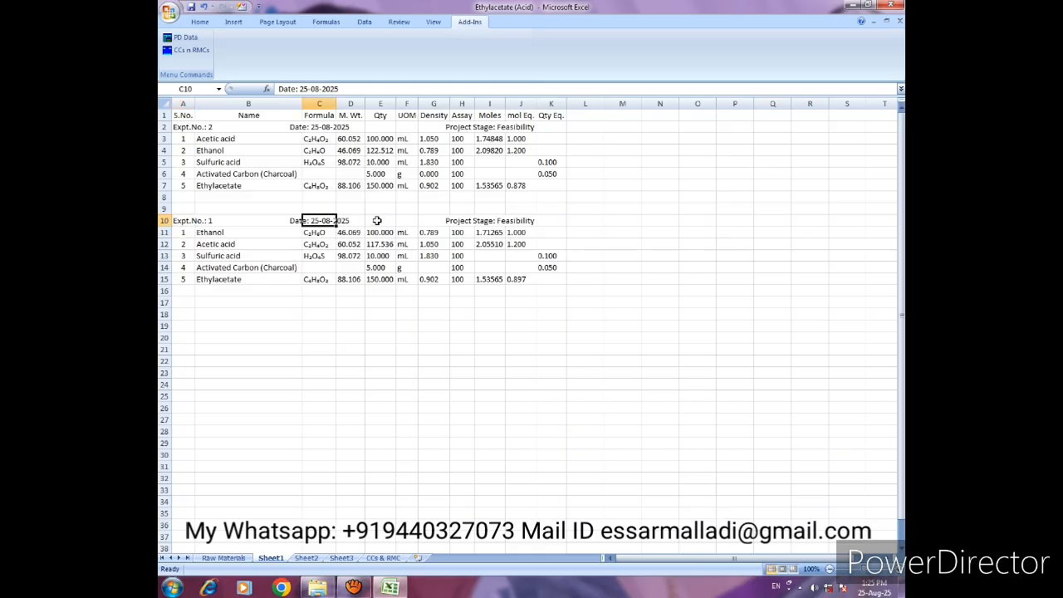
pyautogui.press('Left')
pyautogui.press('Left')
pyautogui.press('Right')
pyautogui.press('Right')
pyautogui.press('Right')
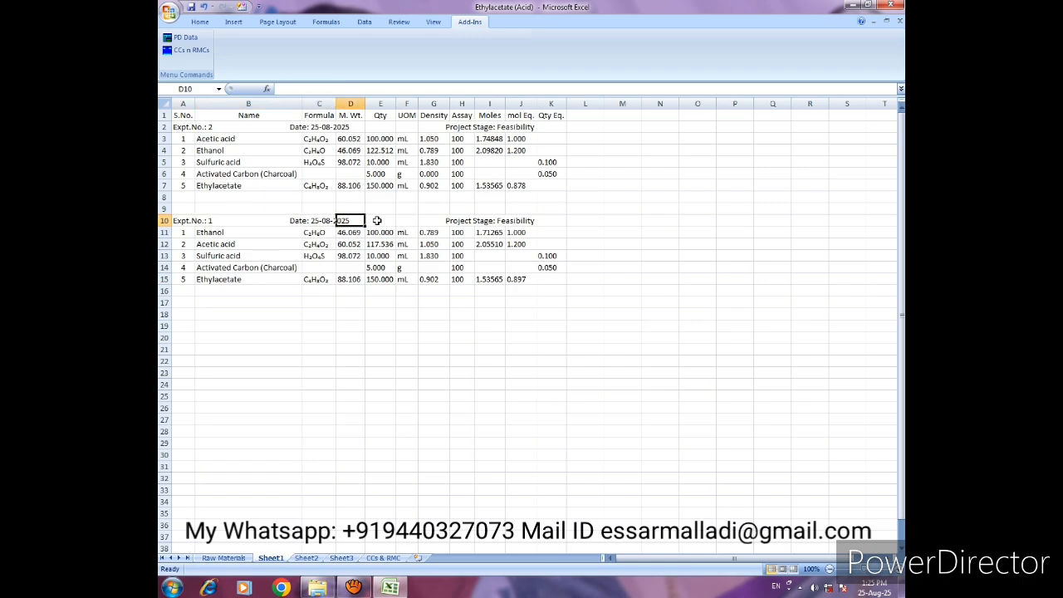
pyautogui.press('Right')
pyautogui.press('Left')
pyautogui.press('Left')
pyautogui.press('Left')
pyautogui.press('Left')
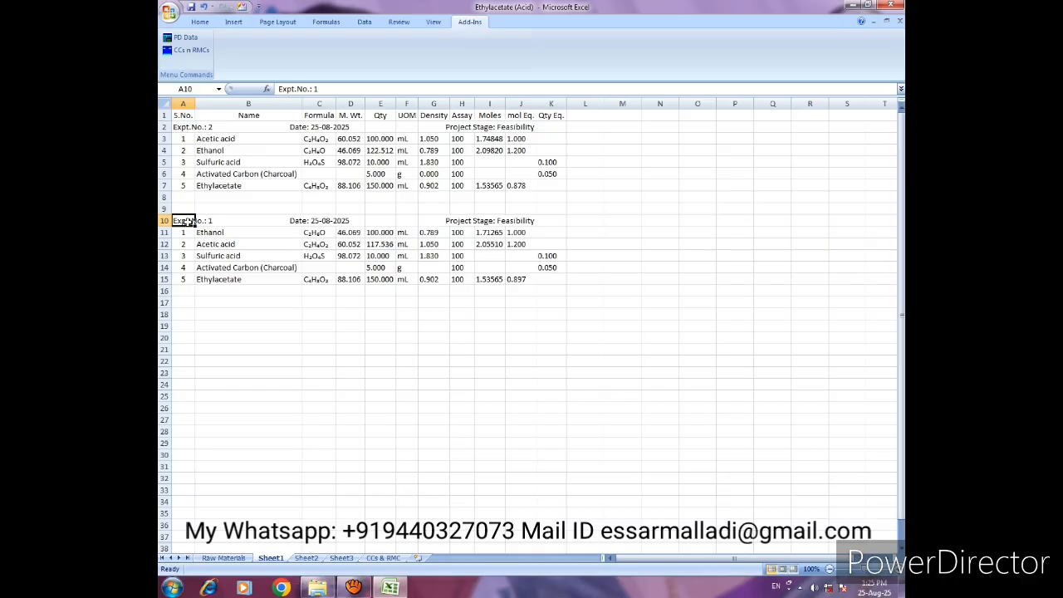
pyautogui.click(182, 130)
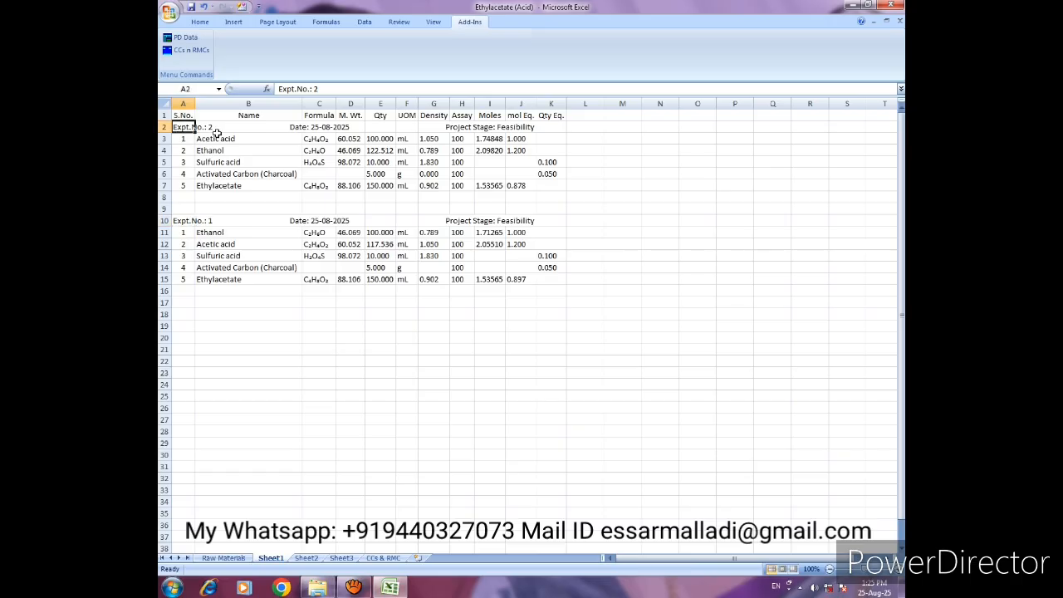
# - Load experiment 1 into the Inputs Table with PD Data, and open the CC & RMC Calculator for it
pyautogui.click(181, 221)
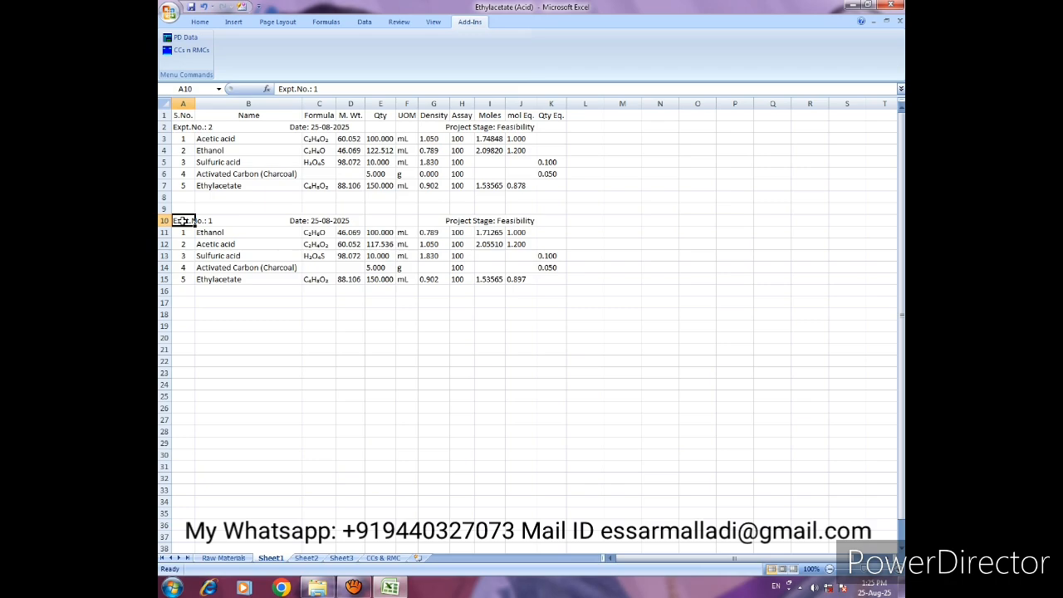
pyautogui.click(179, 38)
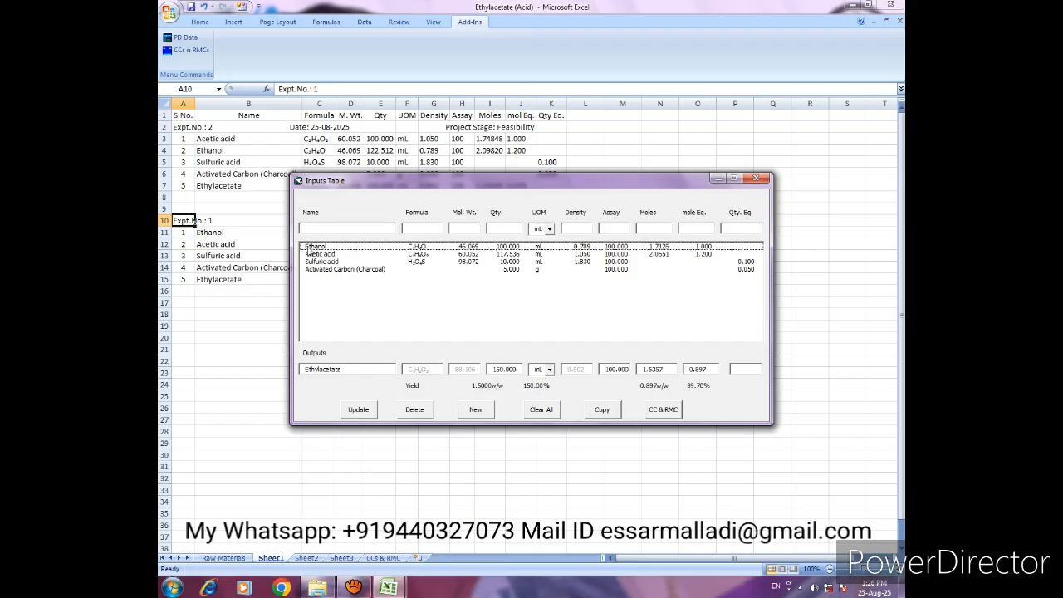
pyautogui.click(309, 269)
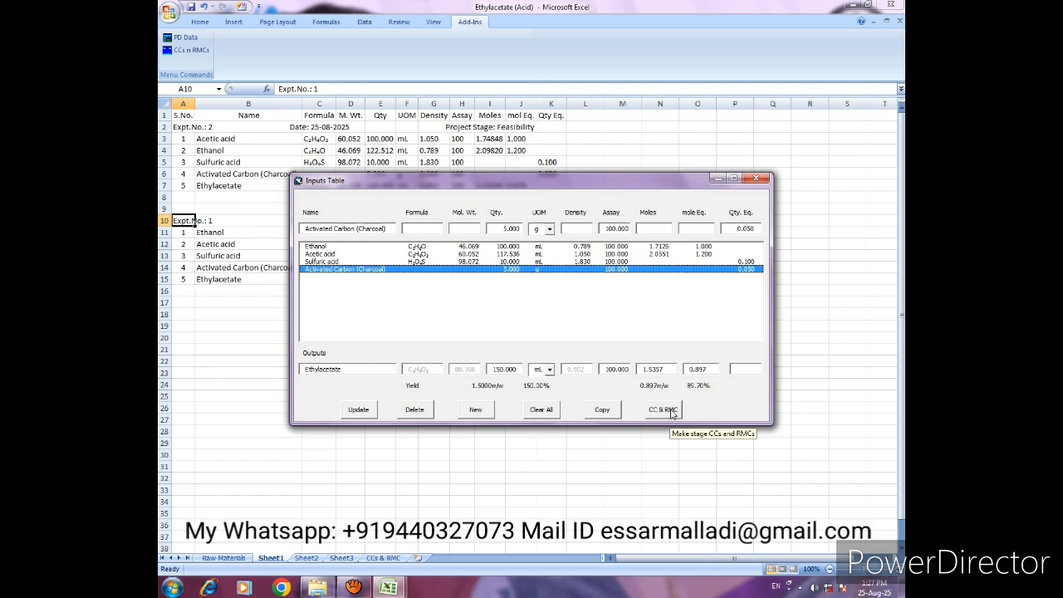
pyautogui.click(671, 410)
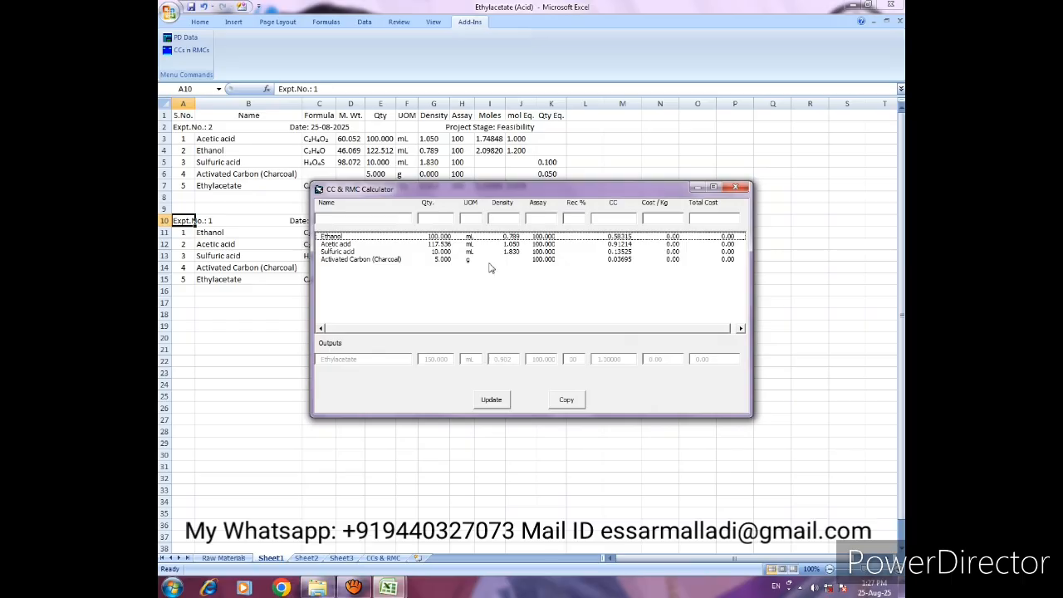
# - Review the assay, recovery, CC and cost values of each input chemical in the CC & RMC Calculator
pyautogui.click(331, 243)
pyautogui.click(334, 250)
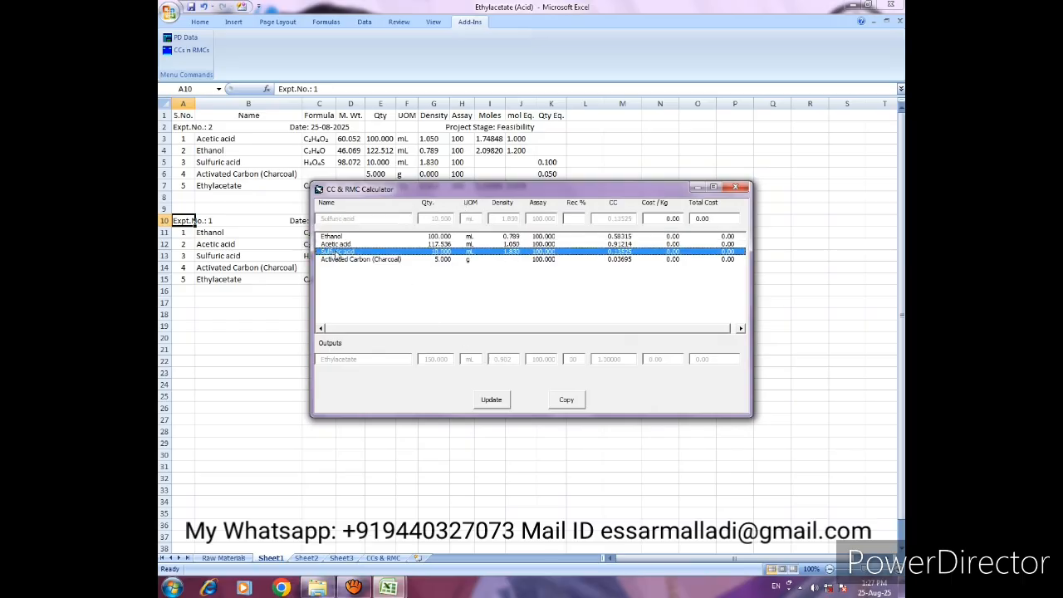
pyautogui.click(341, 258)
pyautogui.click(342, 237)
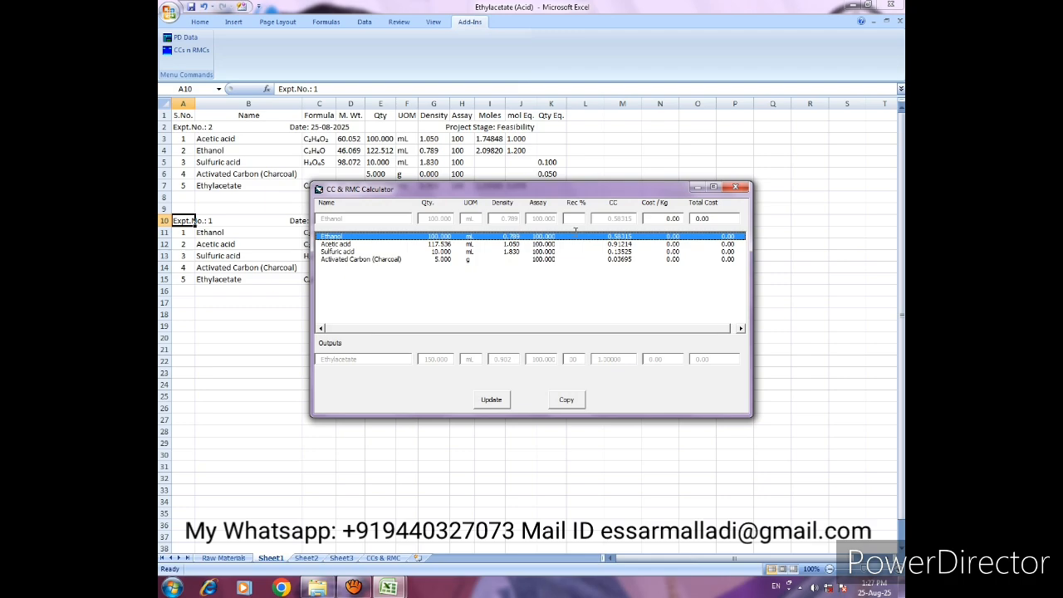
pyautogui.click(549, 252)
pyautogui.click(548, 259)
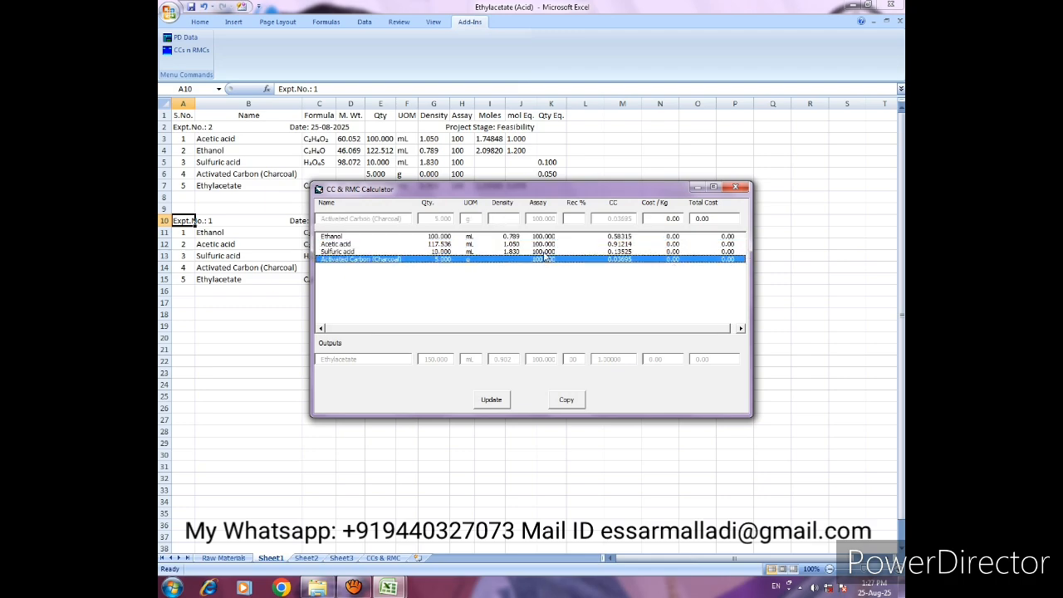
pyautogui.click(544, 238)
pyautogui.click(545, 244)
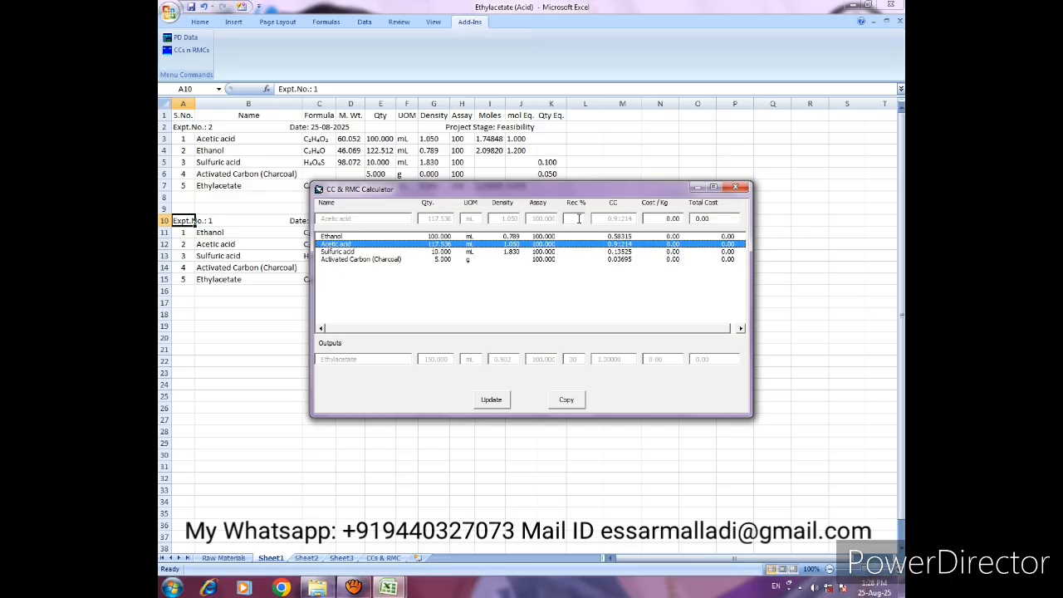
pyautogui.click(625, 236)
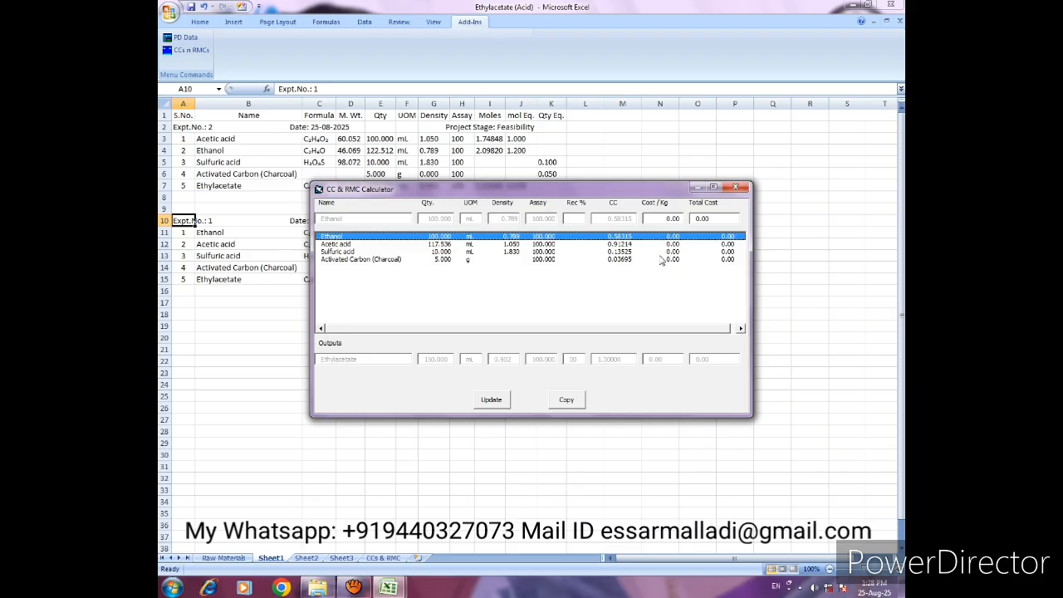
pyautogui.moveTo(617, 258); pyautogui.dragTo(621, 237)
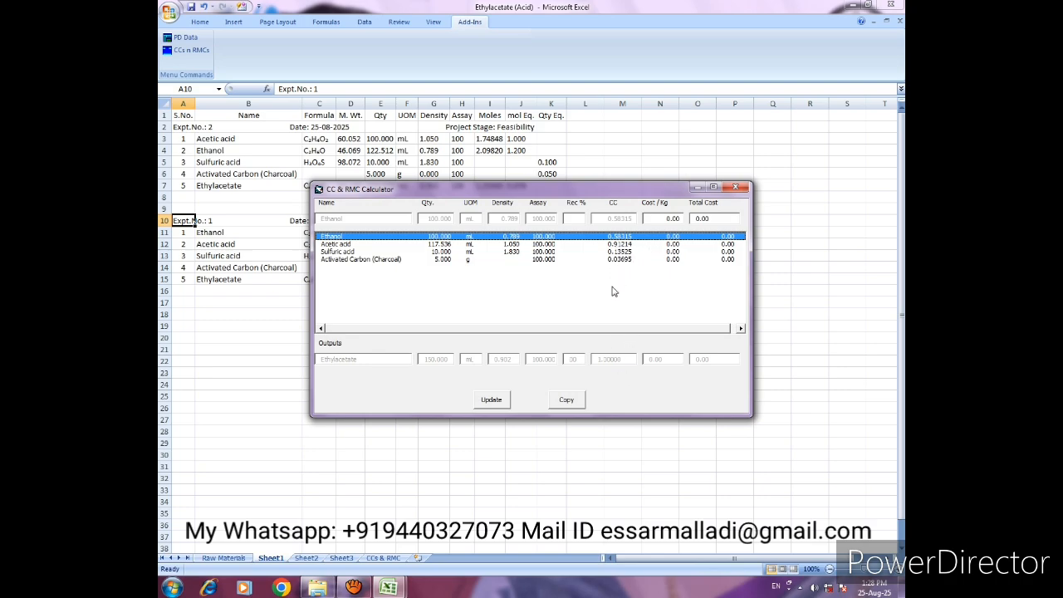
# - Set the Ethanol cost per kg to 80 and update its line
pyautogui.click(643, 221)
pyautogui.write('80')
pyautogui.press('Tab')
pyautogui.click(488, 402)
# - Set the Acetic acid cost per kg to 70 and update its line
pyautogui.click(668, 245)
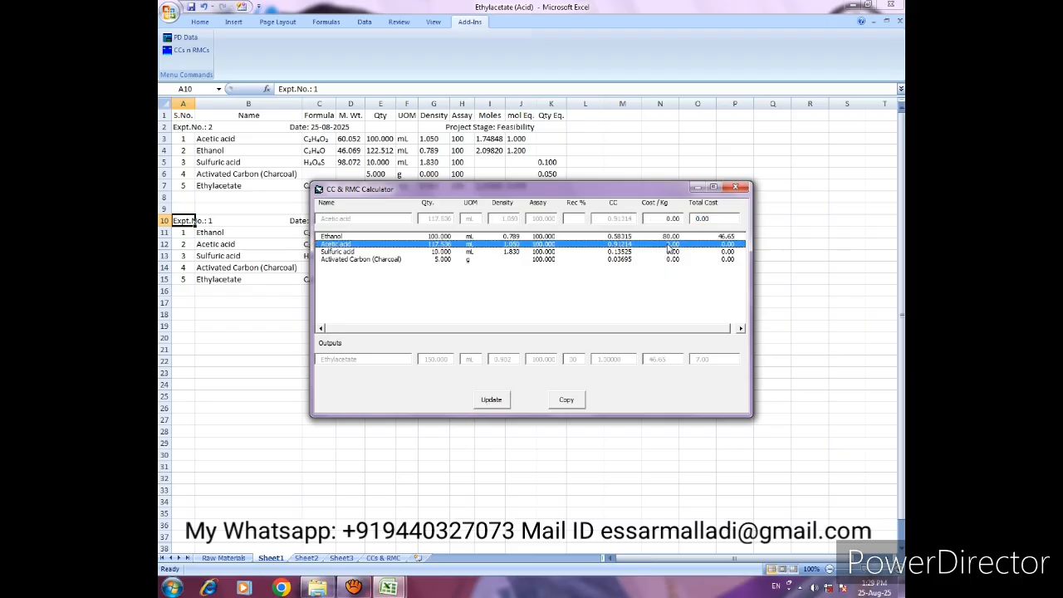
pyautogui.click(644, 220)
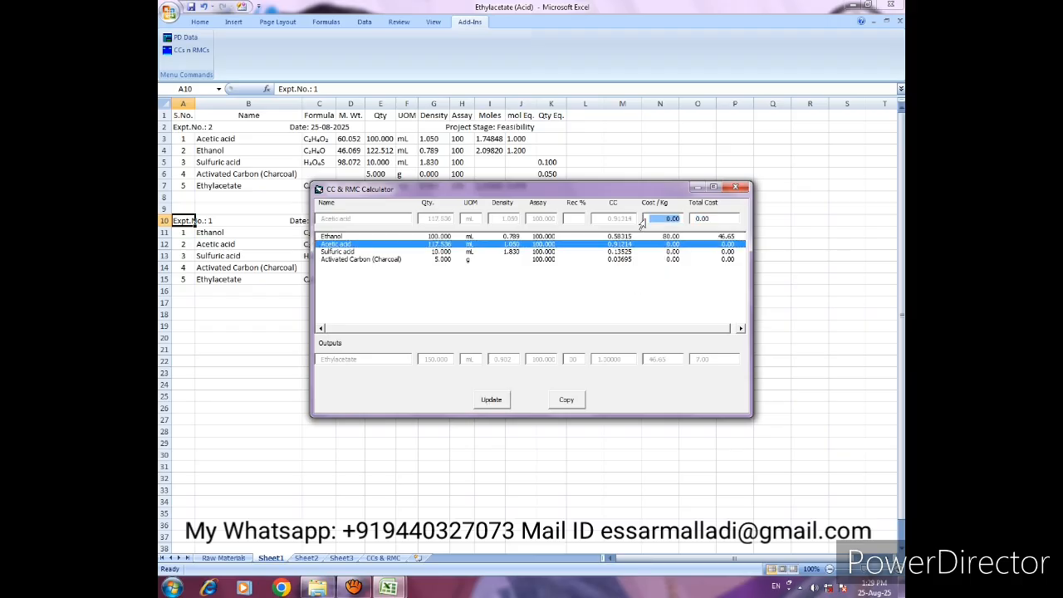
pyautogui.write('70')
pyautogui.click(498, 401)
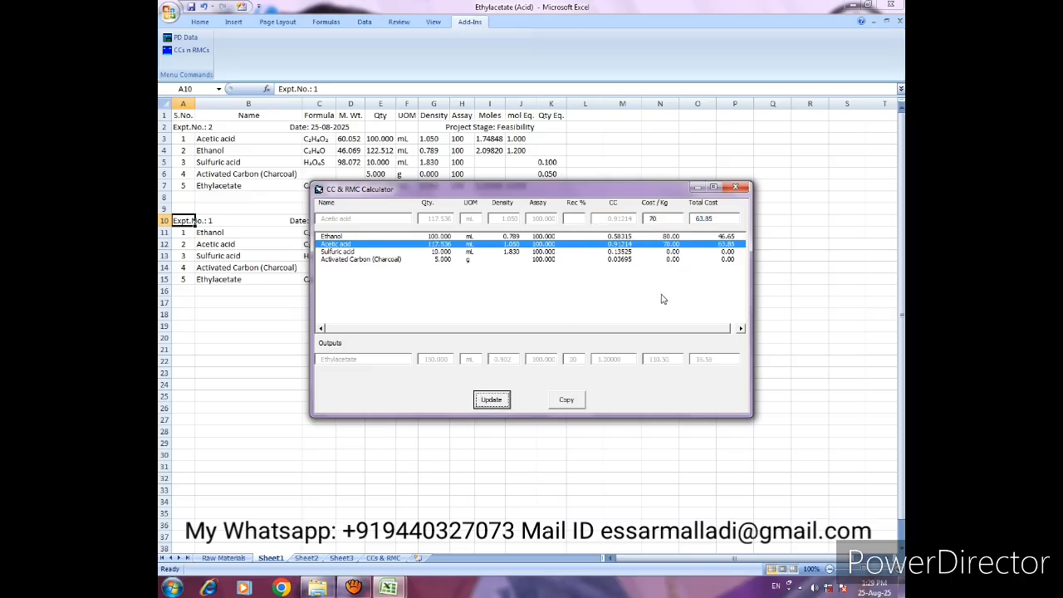
# - Set the Sulfuric acid cost per kg to 25 and update its line
pyautogui.click(675, 252)
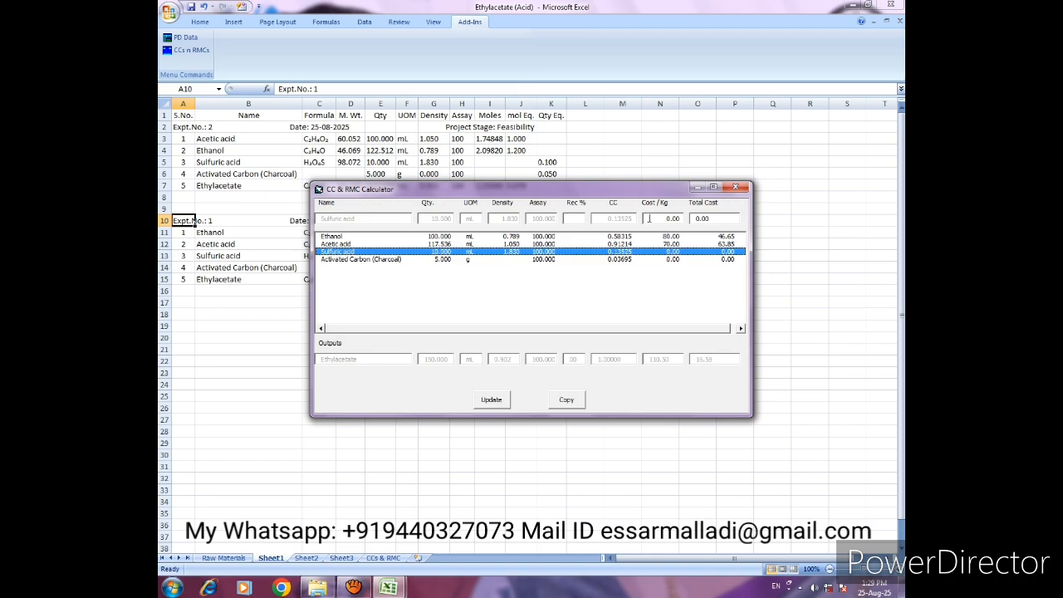
pyautogui.click(647, 219)
pyautogui.write('25')
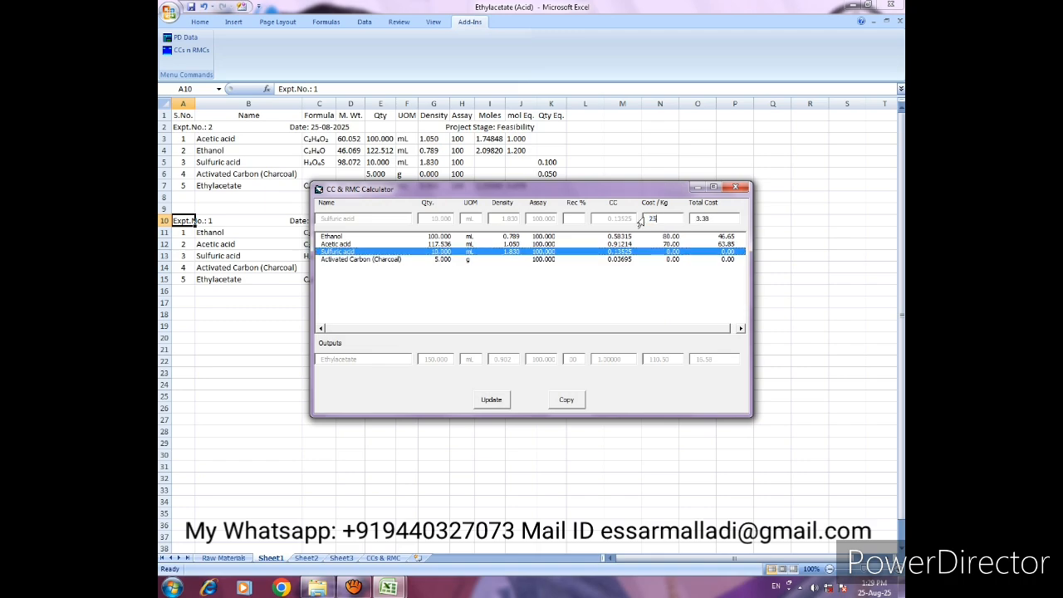
pyautogui.click(489, 400)
# - Update the Activated Carbon (Charcoal) cost per kg to 50, and copy the CC and cost data to Sheet1
pyautogui.click(679, 259)
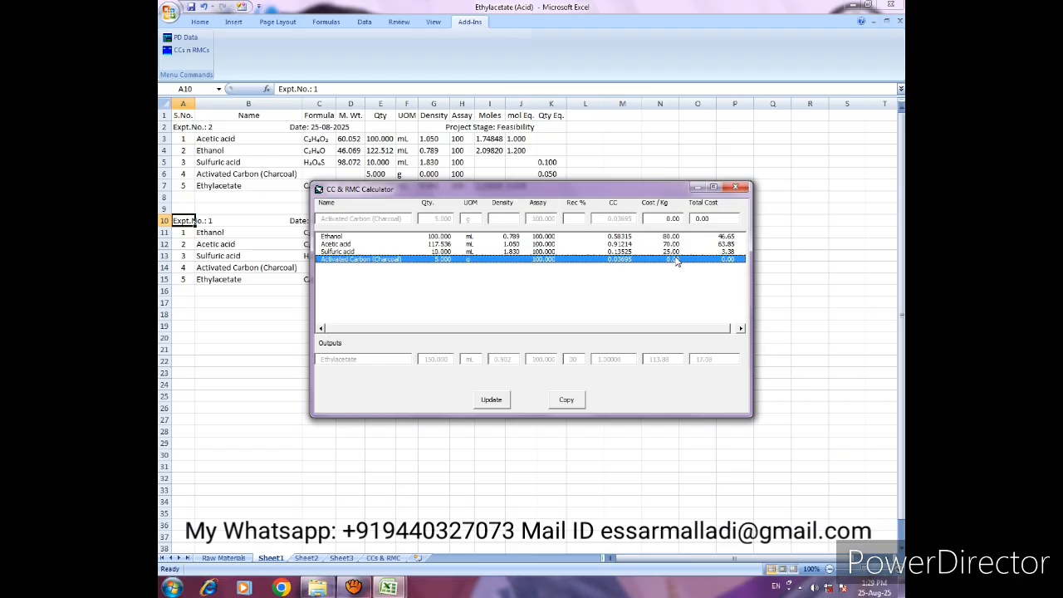
pyautogui.click(661, 221)
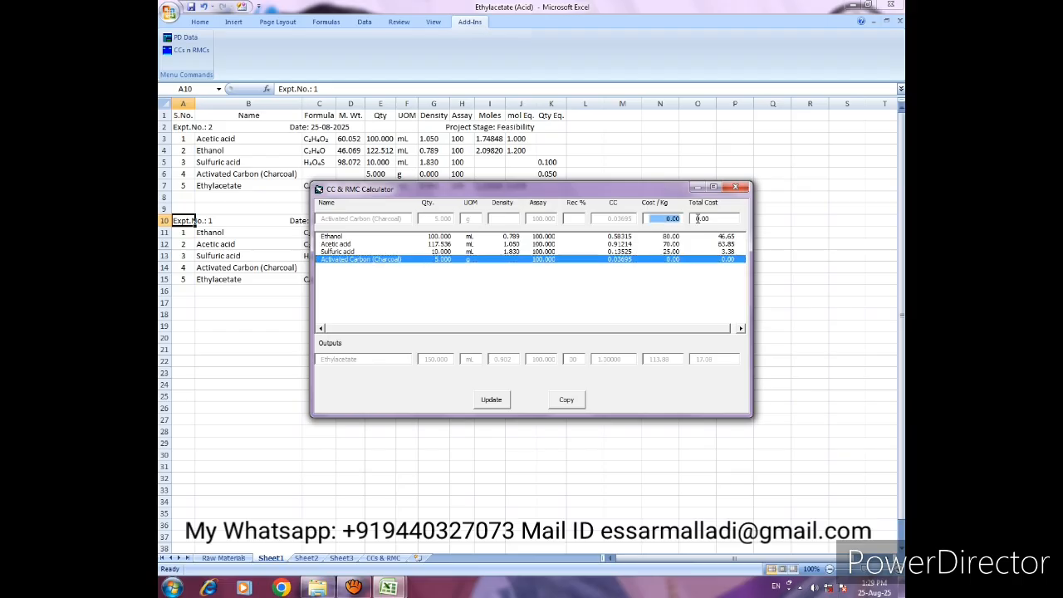
pyautogui.write('50')
pyautogui.click(697, 218)
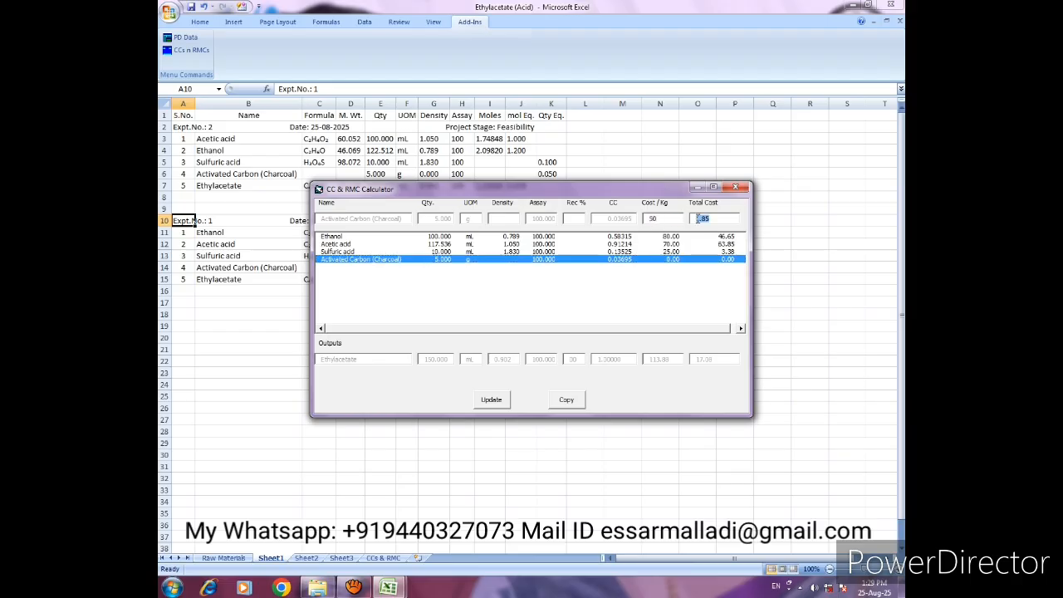
pyautogui.click(492, 400)
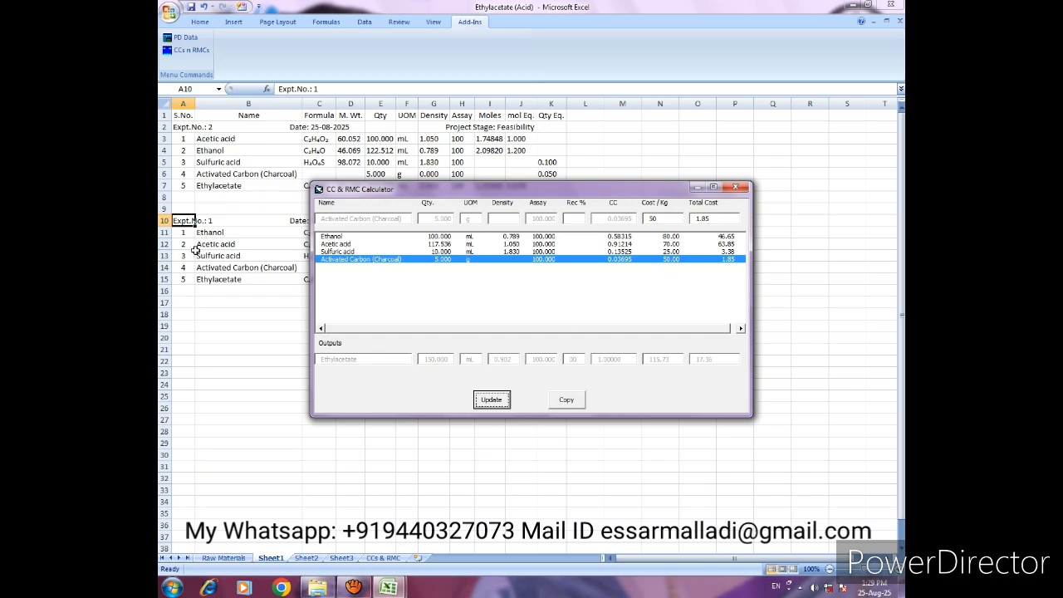
pyautogui.click(567, 402)
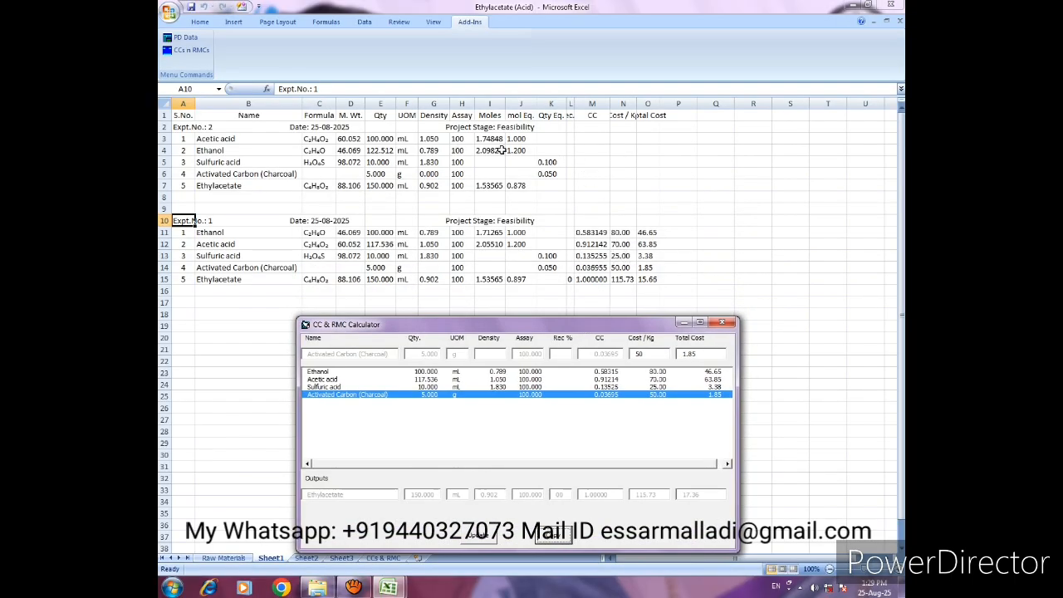
pyautogui.moveTo(626, 325); pyautogui.dragTo(653, 202)
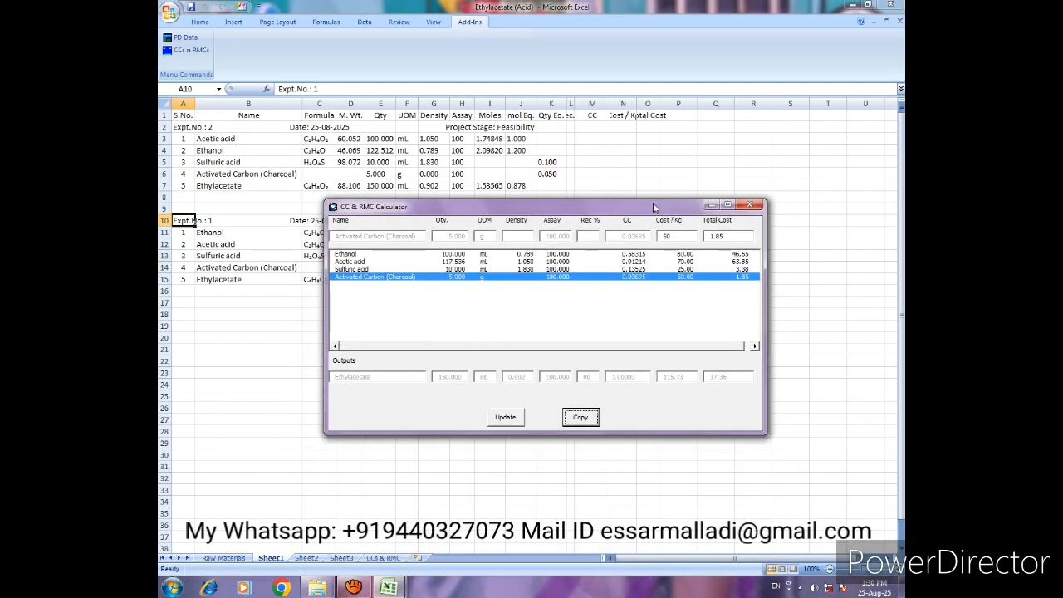
# - Delete the Activated Carbon (Charcoal) line from the inputs table and copy the remaining experiment data to Sheet1
pyautogui.click(750, 205)
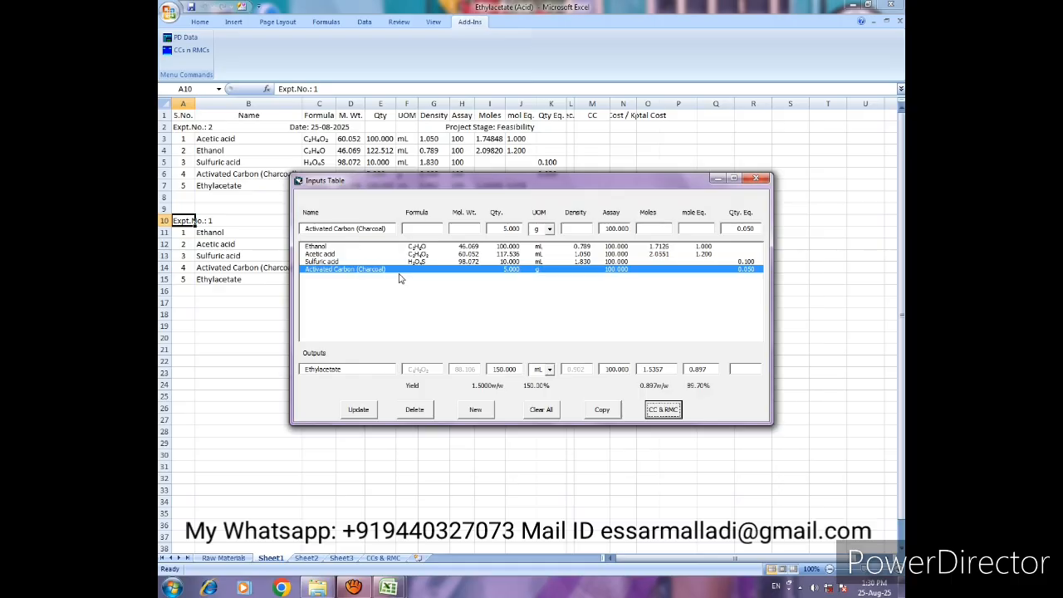
pyautogui.click(415, 409)
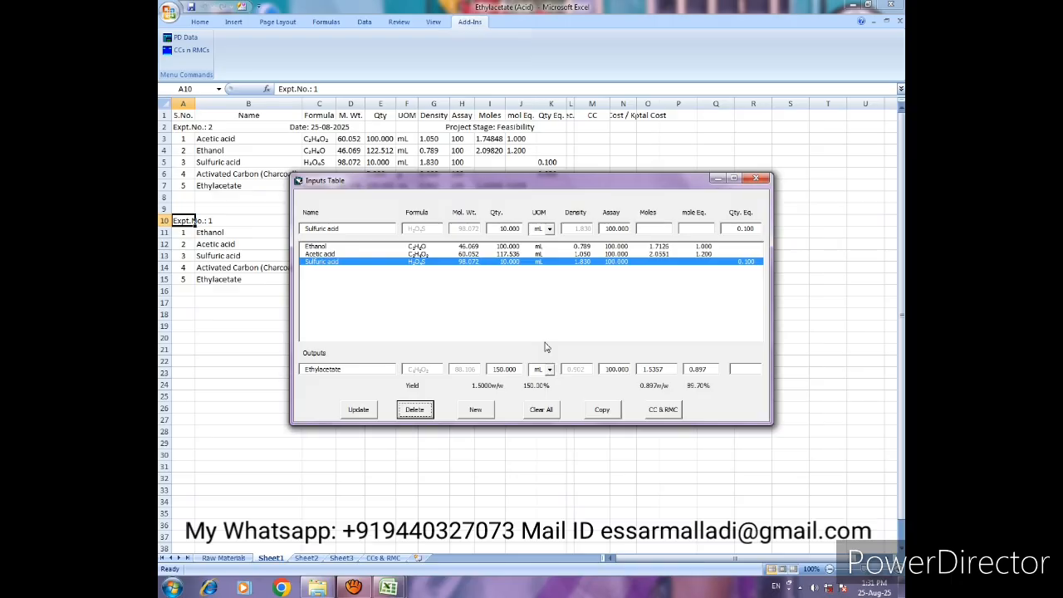
pyautogui.click(603, 412)
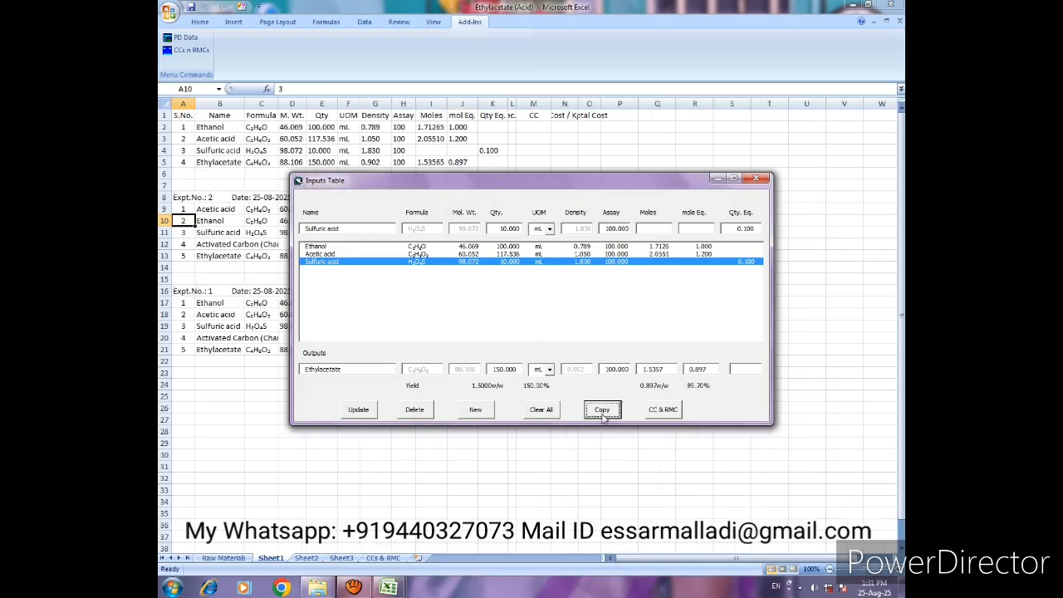
pyautogui.click(756, 179)
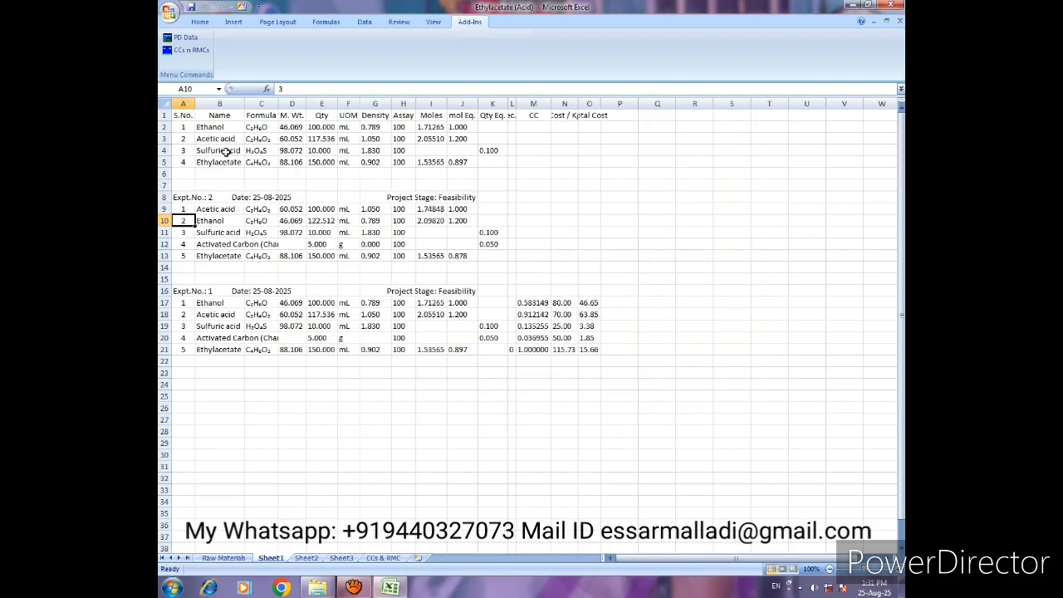
# - Insert a blank sheet row at row 2, above the new table's Ethanol line
pyautogui.click(186, 127)
pyautogui.click(199, 21)
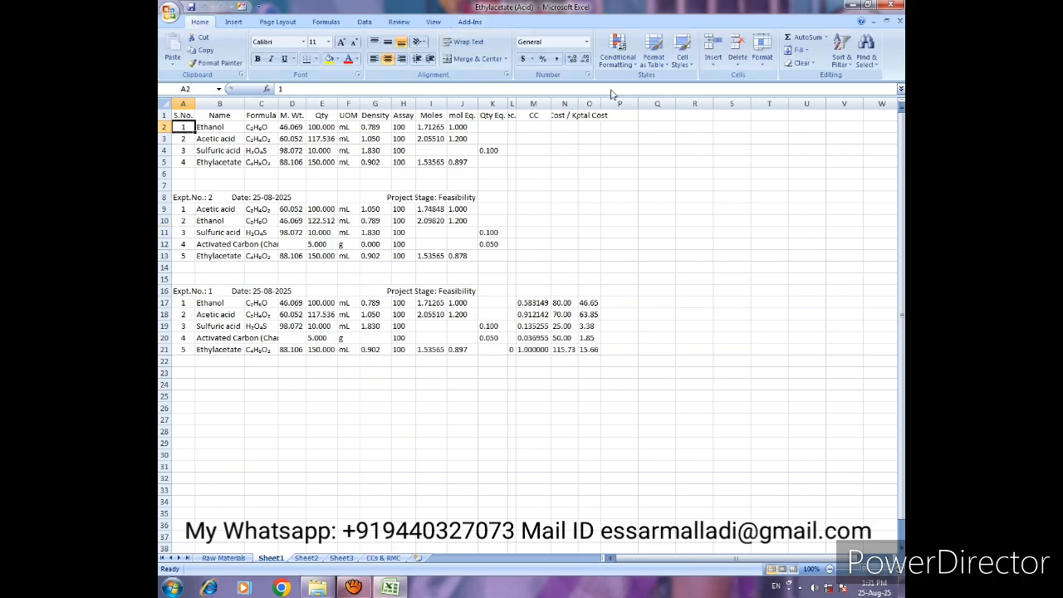
pyautogui.click(713, 58)
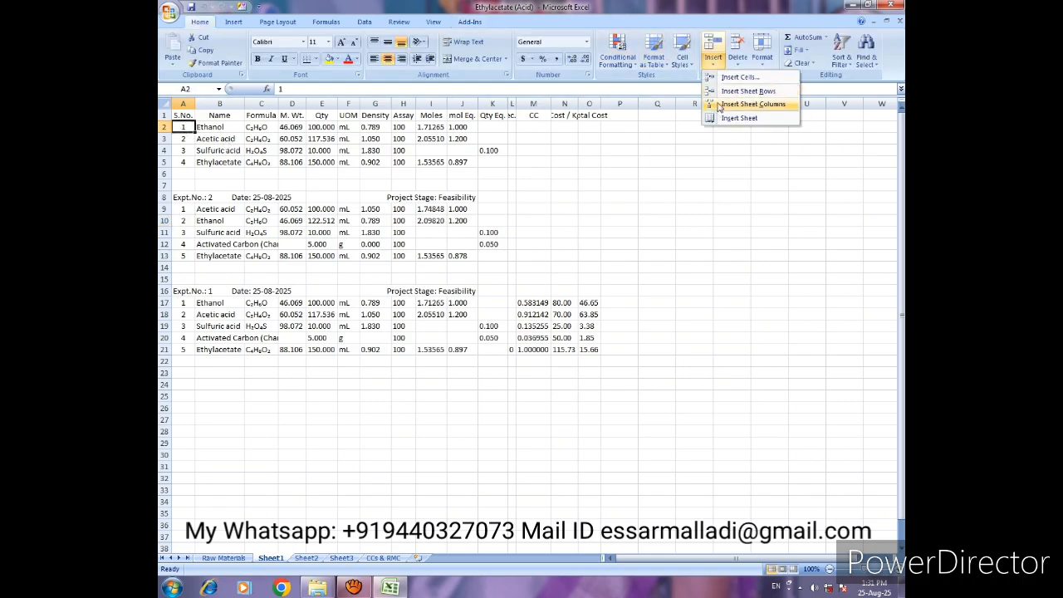
pyautogui.click(743, 90)
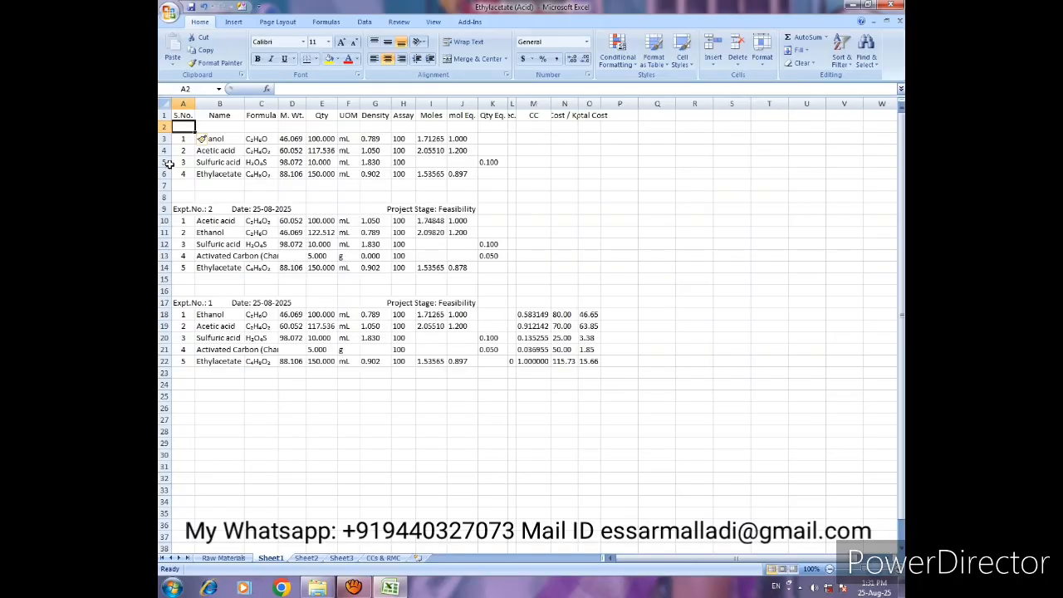
# - Copy the Expt.No. 2 header cells A9:J9 into the blank row 2
pyautogui.moveTo(170, 208); pyautogui.dragTo(468, 209)
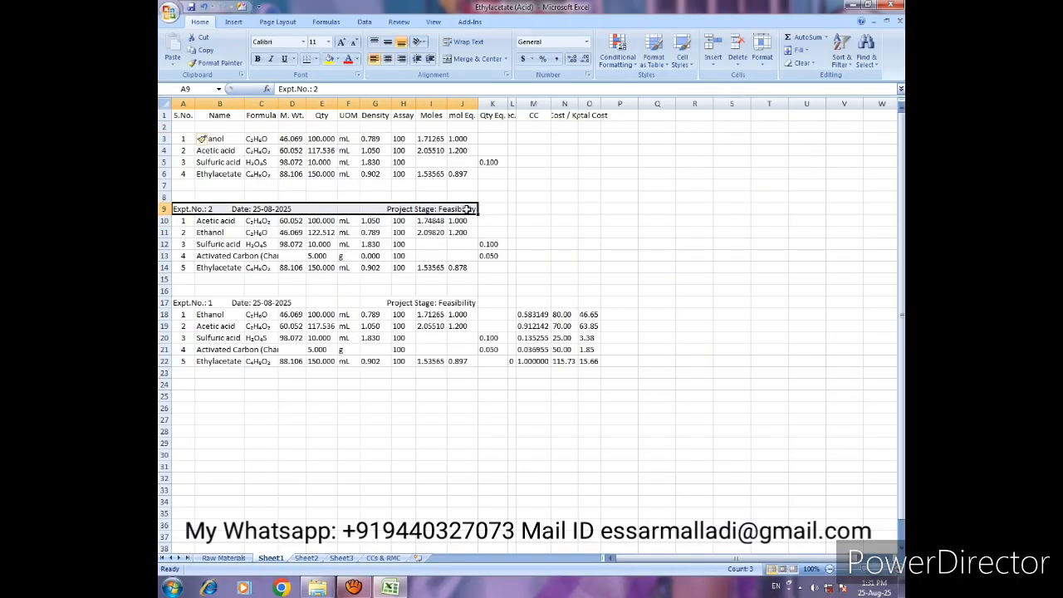
pyautogui.hotkey('ctrl', 'c')
pyautogui.press('Up')
pyautogui.press('Up')
pyautogui.press('Up')
pyautogui.press('Up')
pyautogui.press('Up')
pyautogui.press('Up')
pyautogui.press('Up')
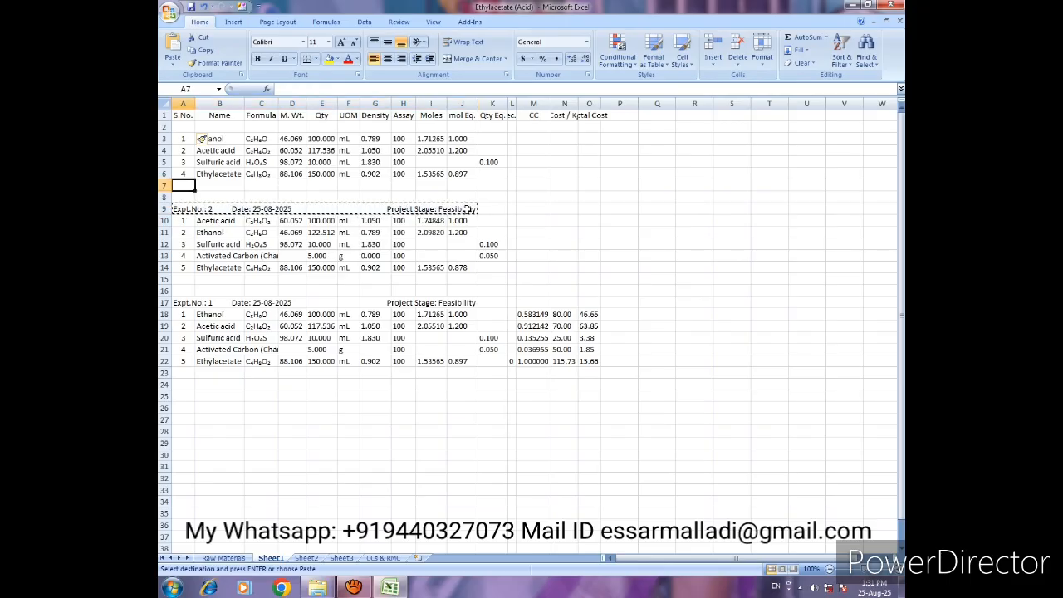
pyautogui.hotkey('ctrl', 'v')
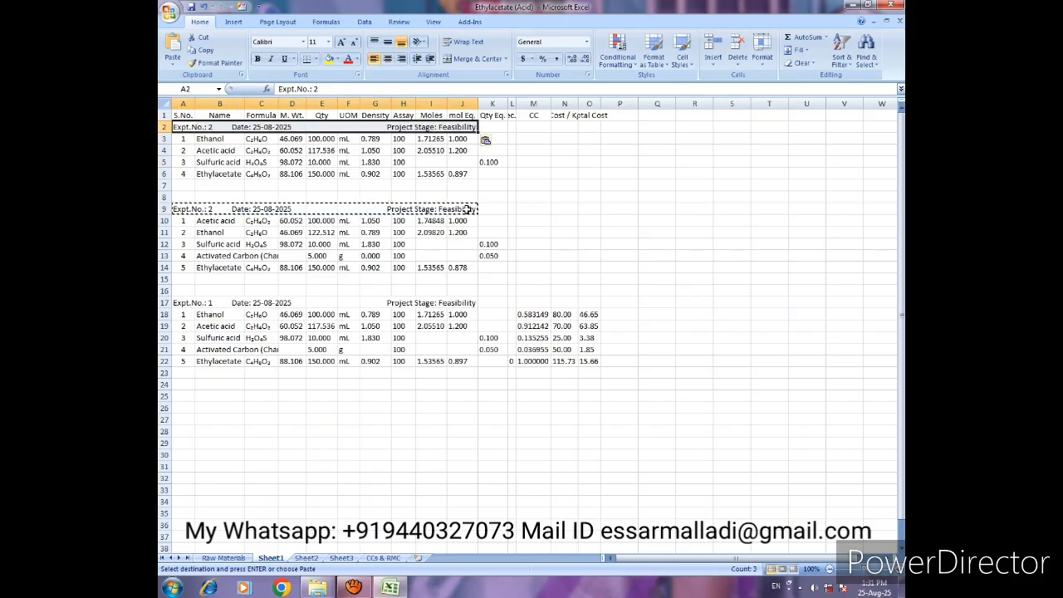
# - Set the row 2 header's experiment number to 3 and its date to 26-08-2025
pyautogui.click(315, 89)
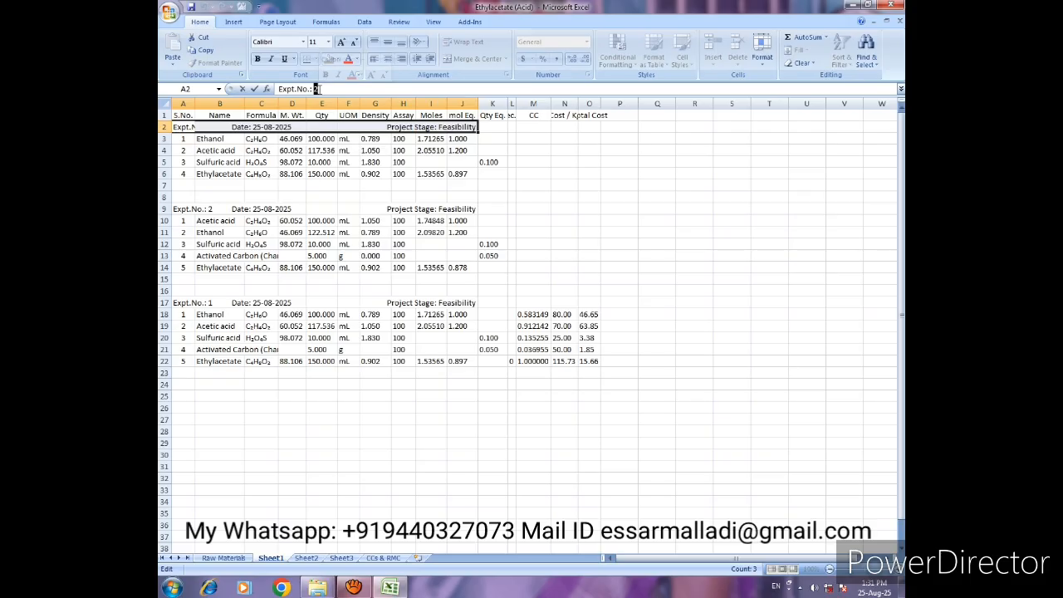
pyautogui.write('3')
pyautogui.press('Tab')
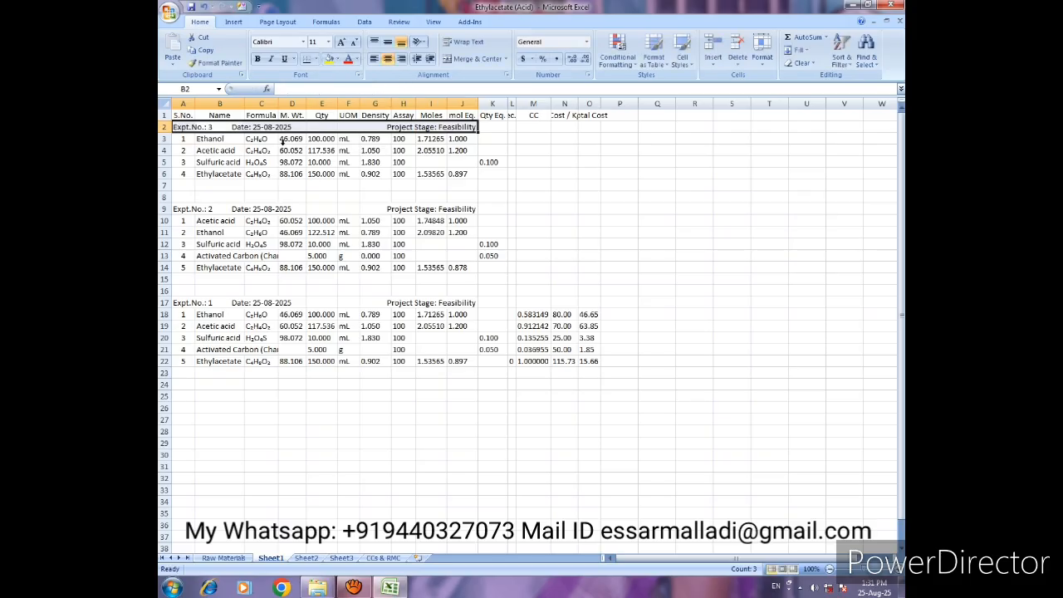
pyautogui.click(260, 127)
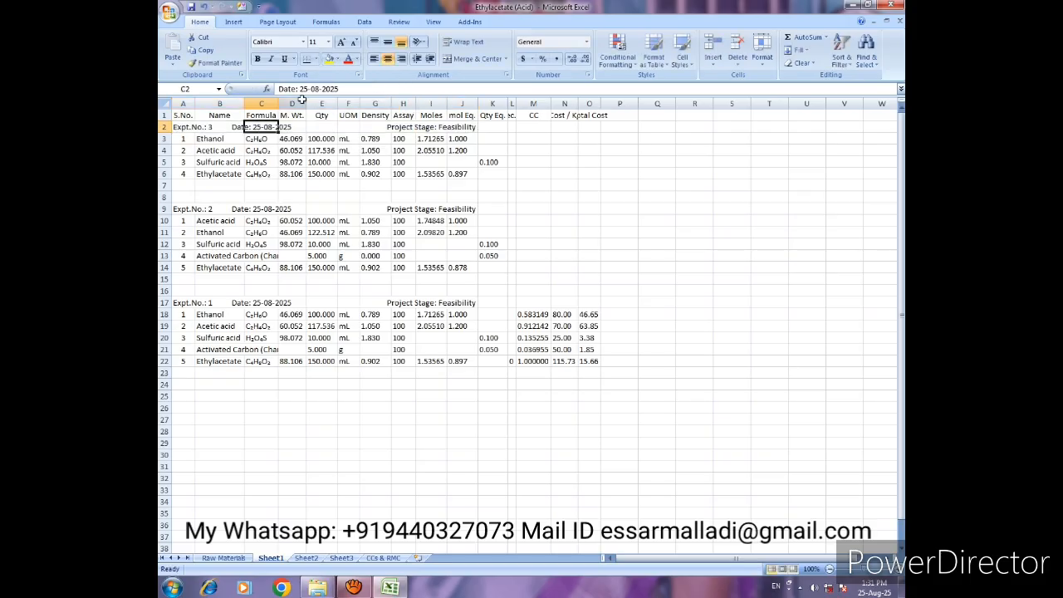
pyautogui.click(303, 89)
pyautogui.moveTo(303, 89); pyautogui.dragTo(308, 89)
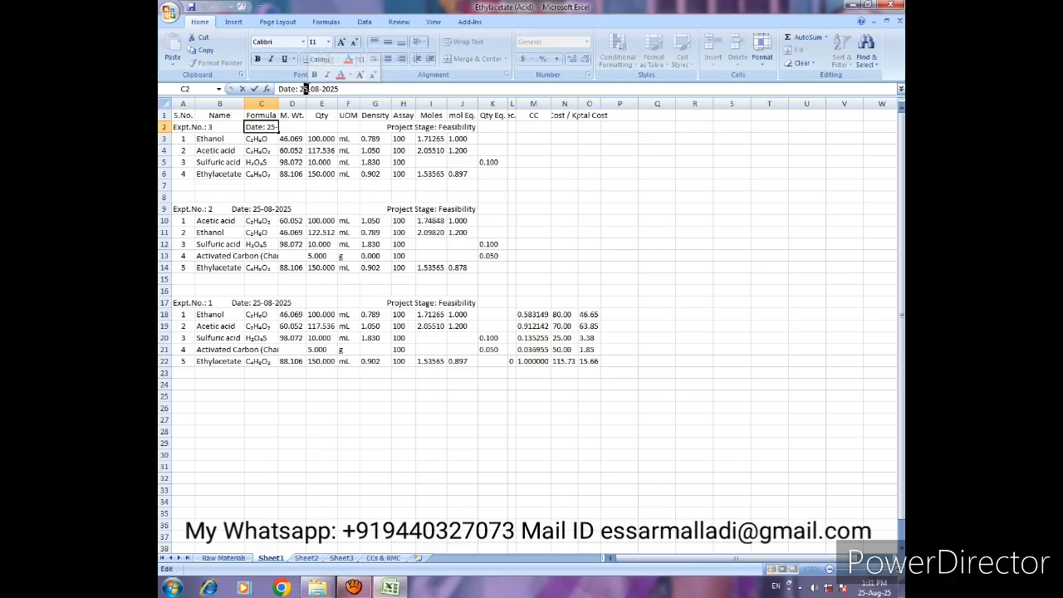
pyautogui.write('6')
pyautogui.press('Return')
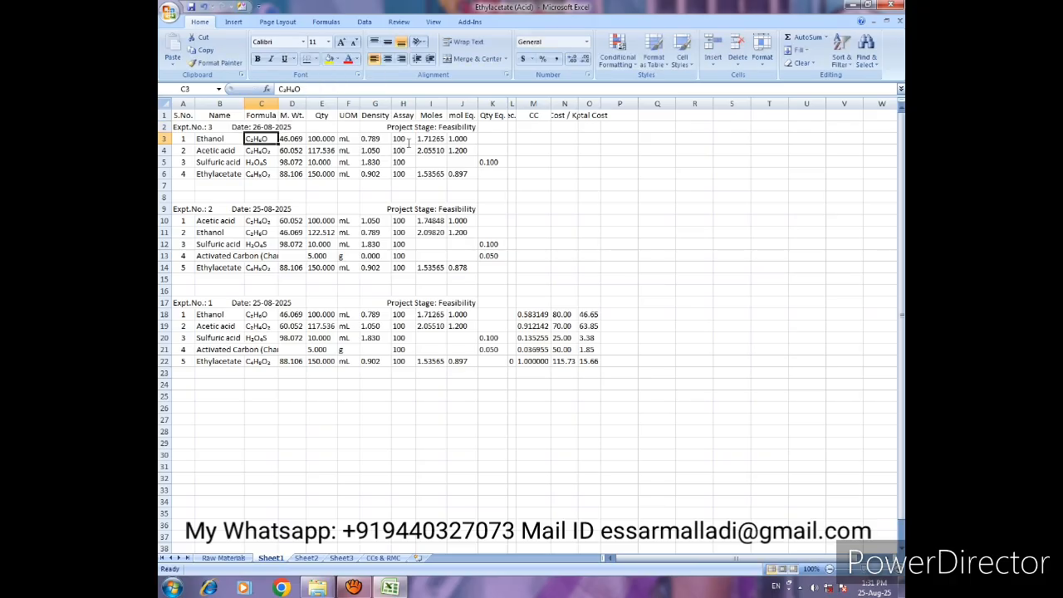
pyautogui.click(442, 131)
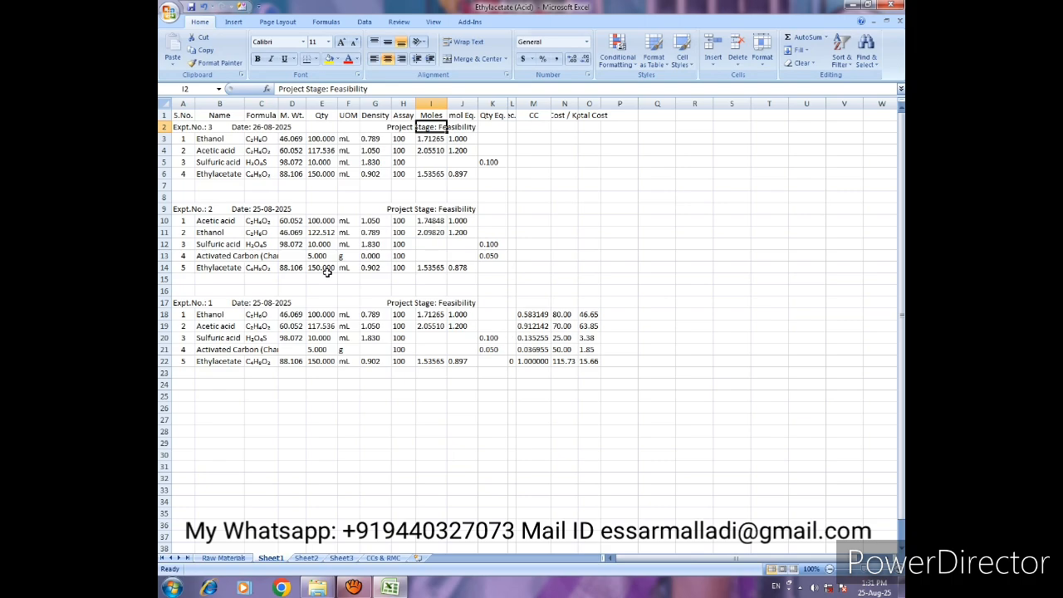
# - Load the Expt.No. 2 data from cell A9 into the PD Data inputs table and open its CC & RMC calculator
pyautogui.click(178, 211)
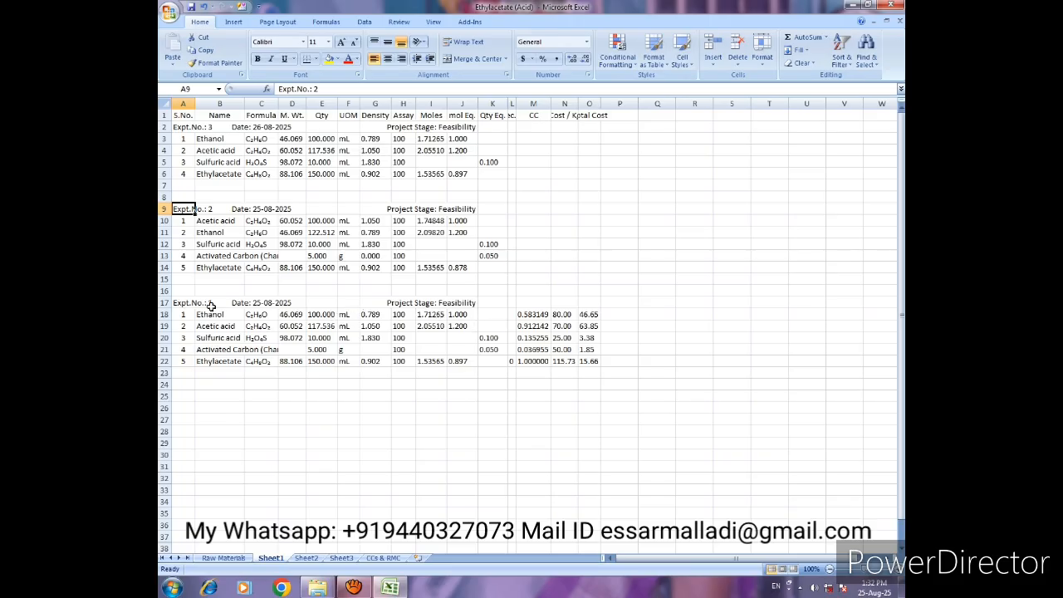
pyautogui.click(182, 303)
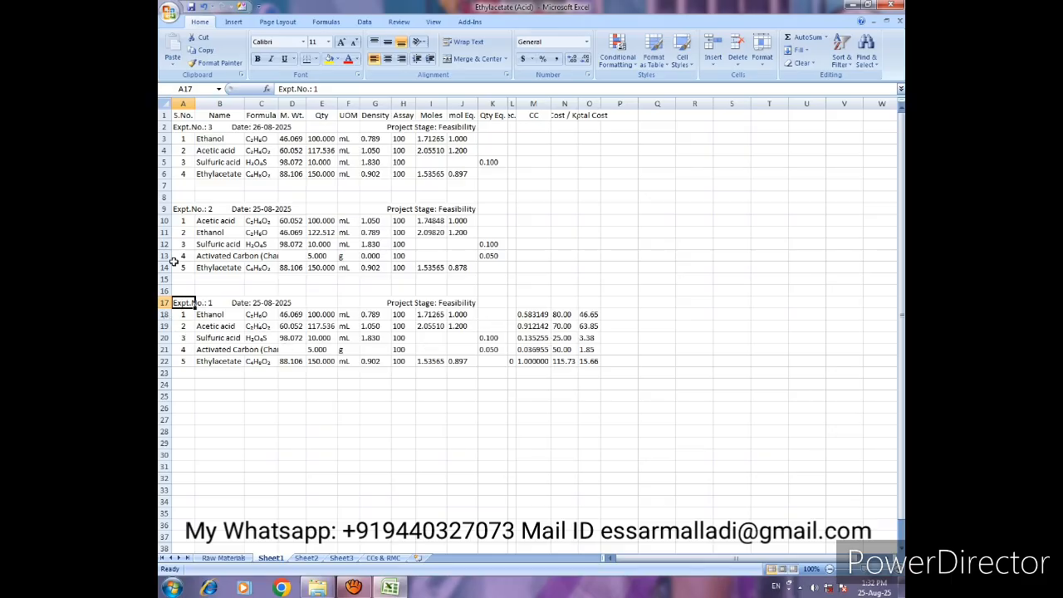
pyautogui.click(184, 208)
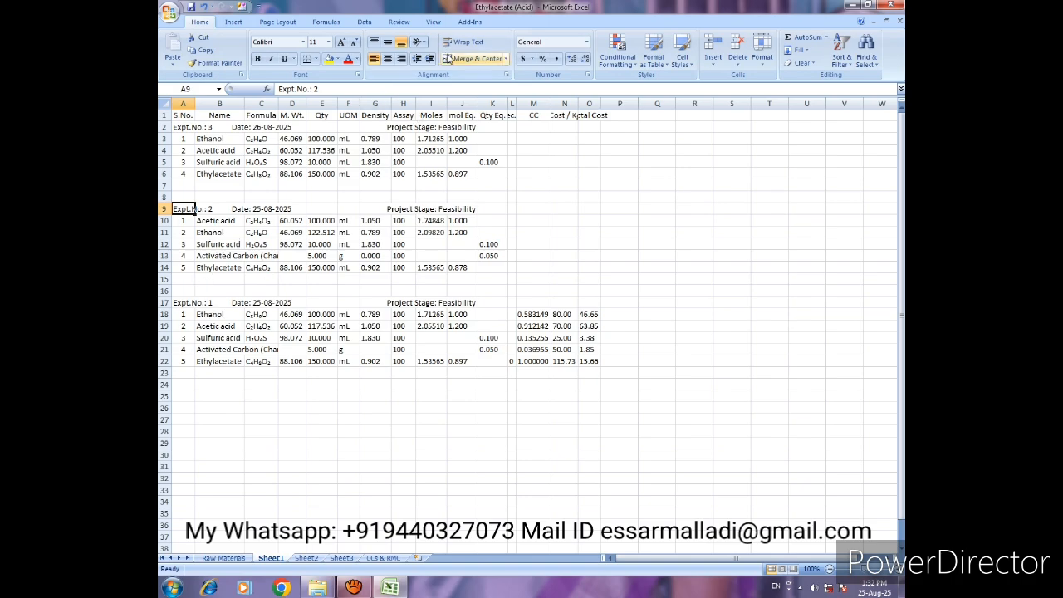
pyautogui.click(472, 22)
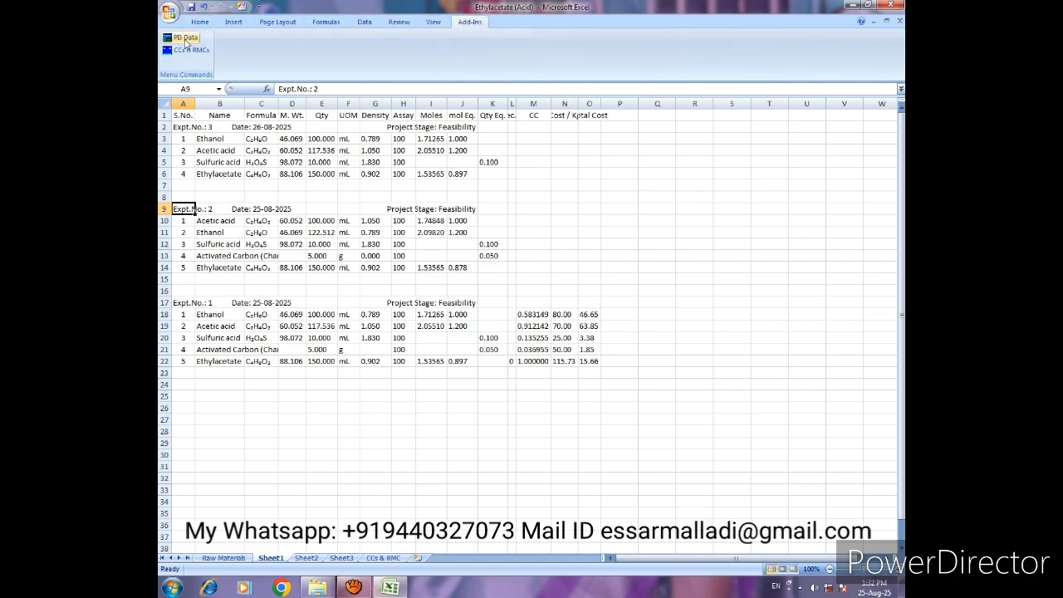
pyautogui.click(186, 40)
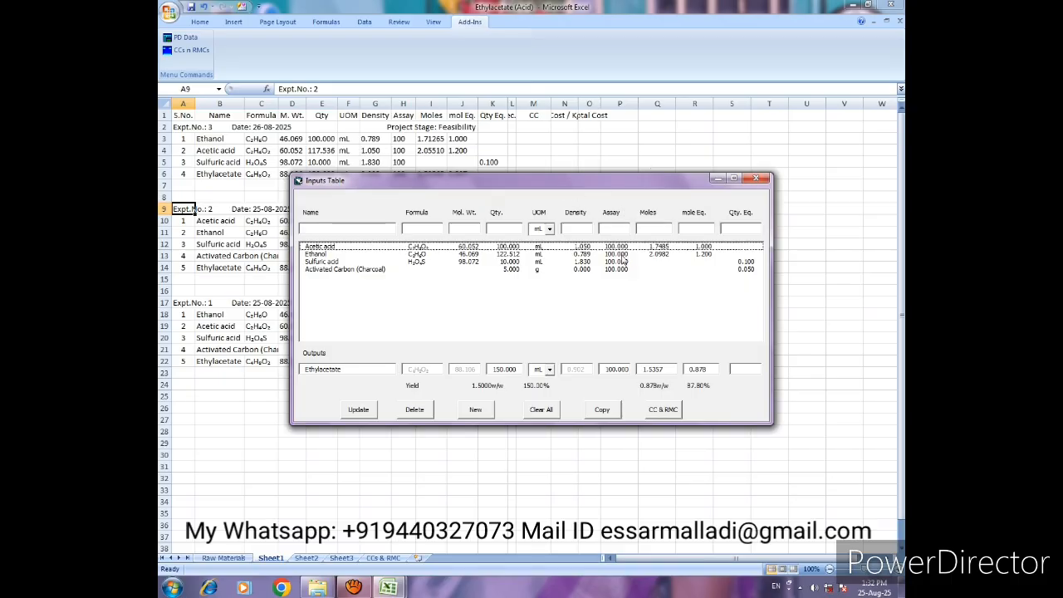
pyautogui.click(662, 410)
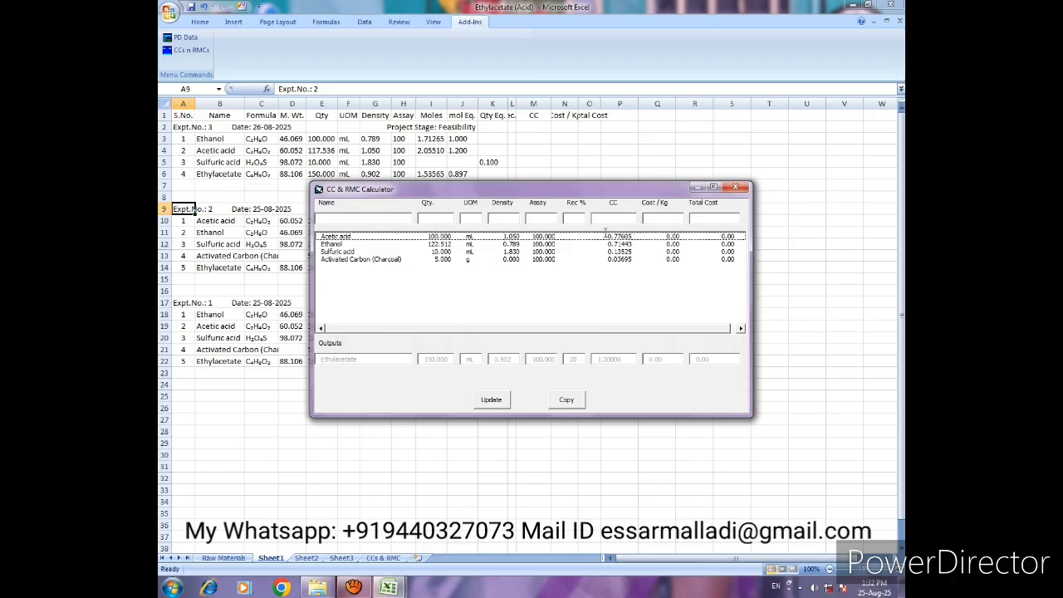
# - Set the Acetic acid cost per kg to 70 for experiment 2 and update its line
pyautogui.click(538, 237)
pyautogui.click(545, 252)
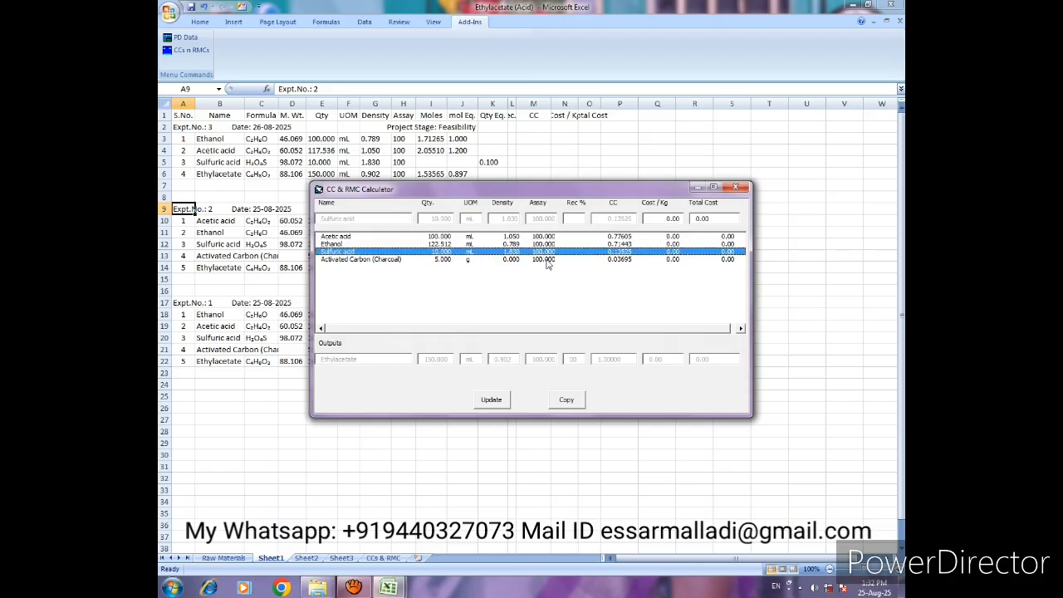
pyautogui.click(548, 261)
pyautogui.click(548, 238)
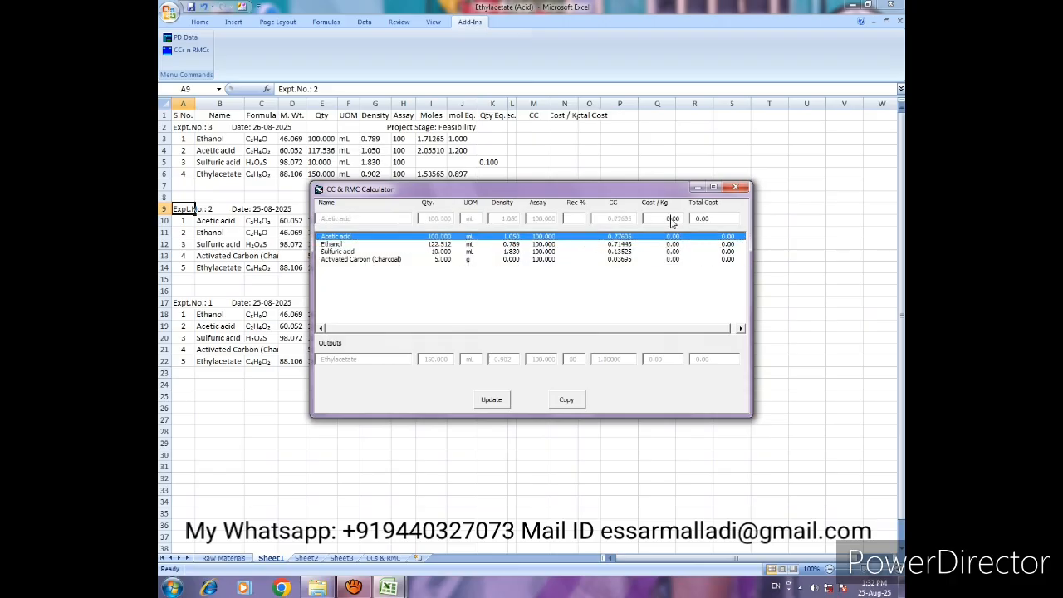
pyautogui.moveTo(666, 219); pyautogui.dragTo(684, 218)
pyautogui.write('70')
pyautogui.click(498, 399)
# - Set the Ethanol cost per kg to 80 for experiment 2 and update its line
pyautogui.click(664, 243)
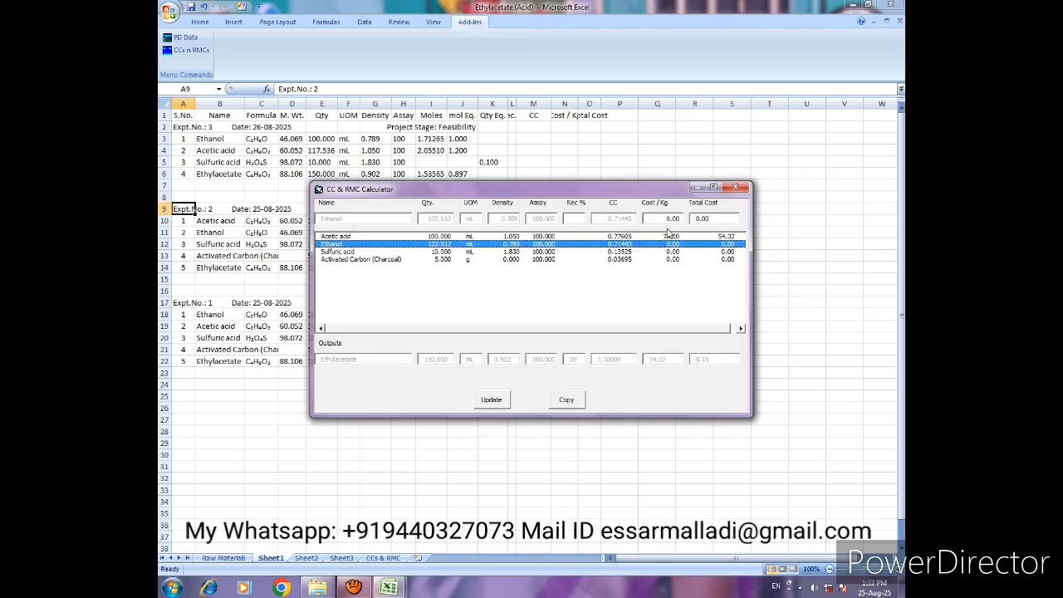
pyautogui.click(668, 219)
pyautogui.write('80')
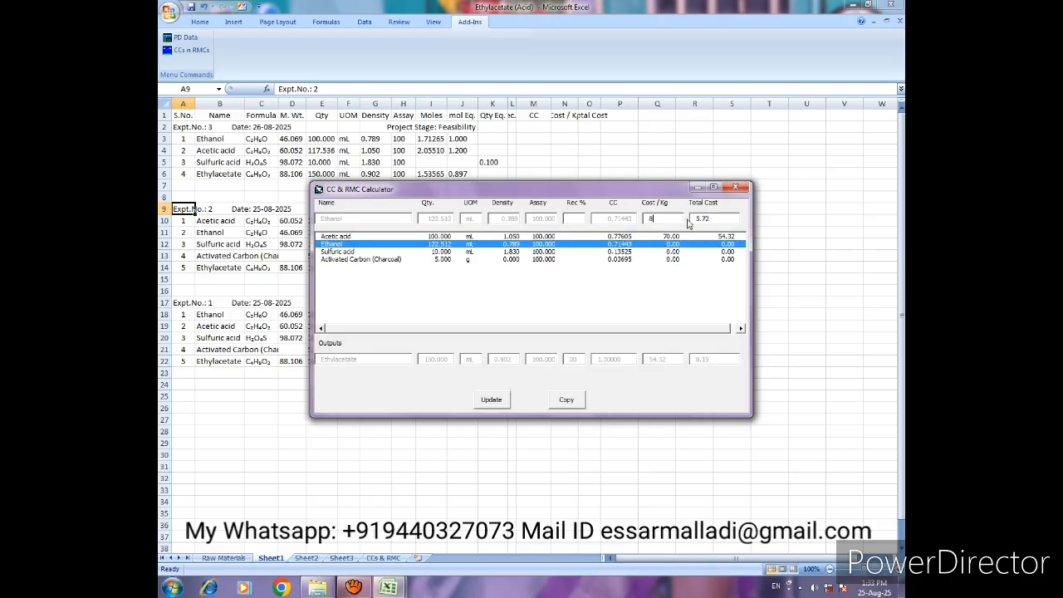
pyautogui.press('Tab')
pyautogui.click(490, 399)
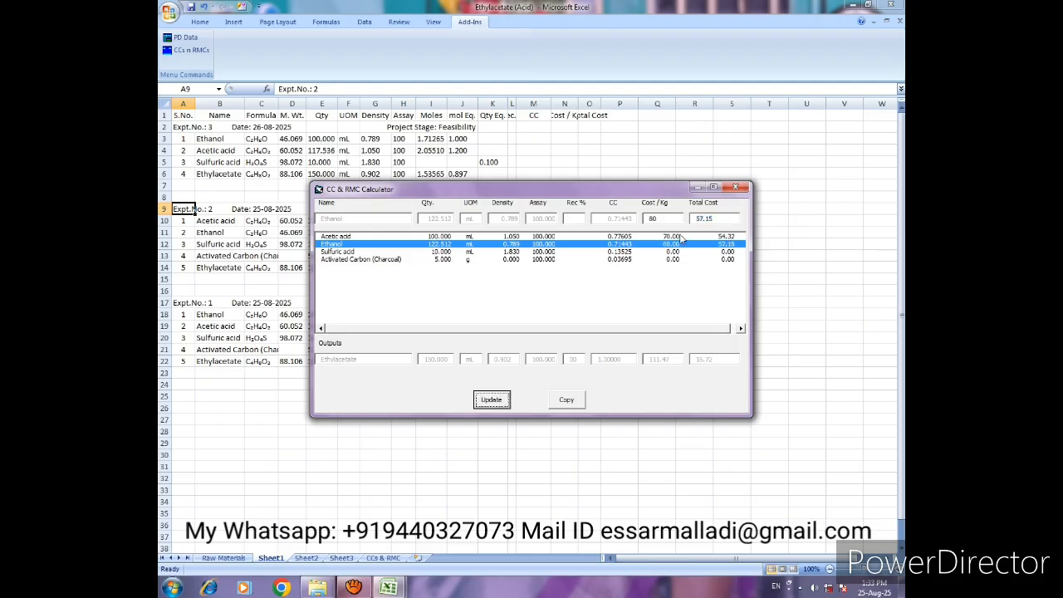
# - Set the Sulfuric acid cost per kg to 25 for experiment 2 and update its line
pyautogui.click(673, 252)
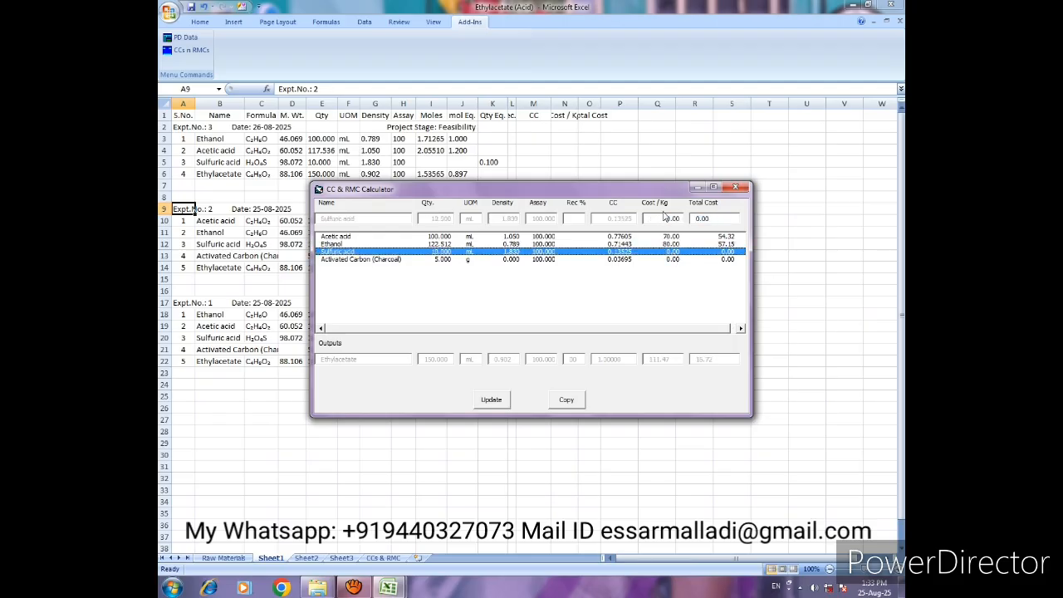
pyautogui.click(662, 221)
pyautogui.write('25')
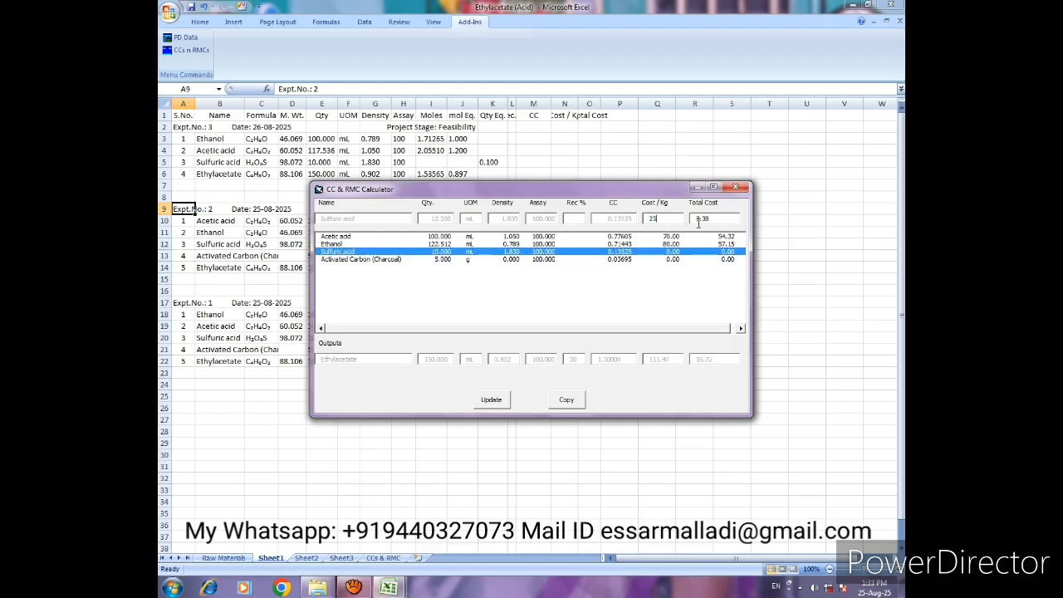
pyautogui.click(491, 400)
# - Update experiment 2's Activated Carbon (Charcoal) cost per kg to 50, copy the CC and cost data to Sheet1, and close the add-in windows
pyautogui.click(674, 259)
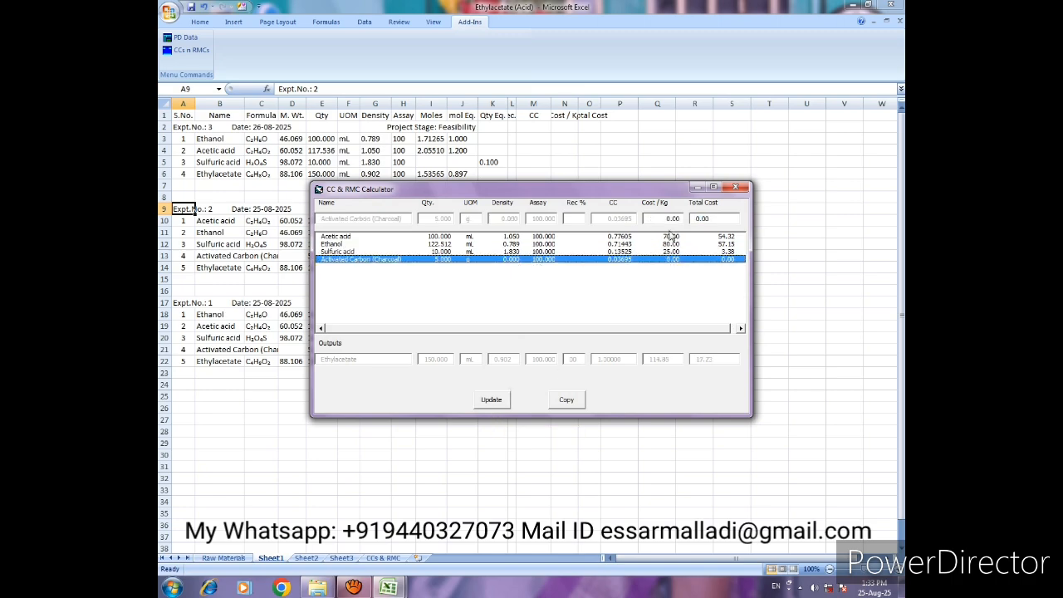
pyautogui.doubleClick(664, 220)
pyautogui.write('5')
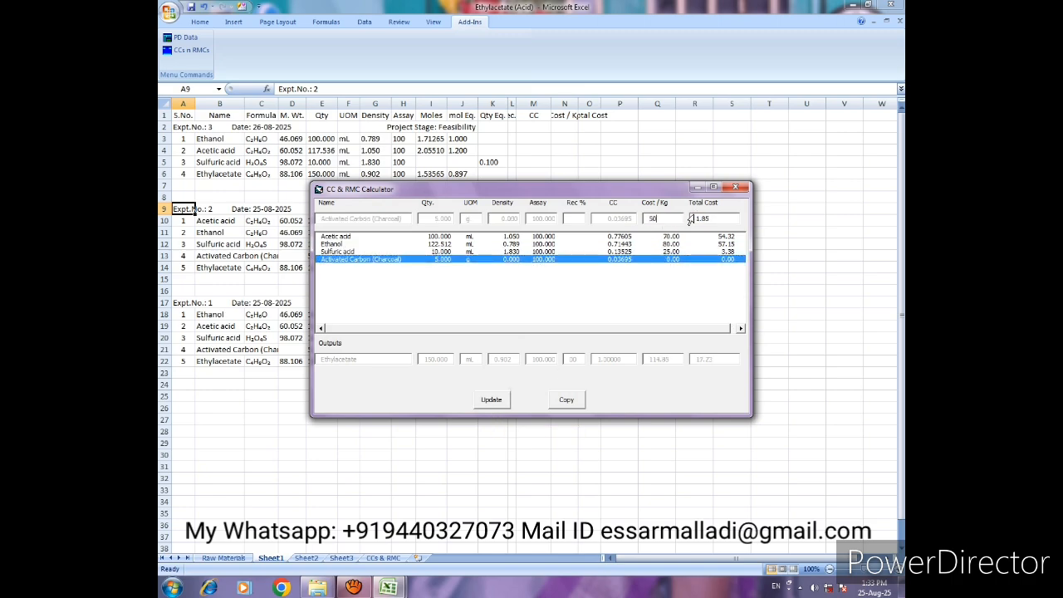
pyautogui.write('0')
pyautogui.click(492, 399)
pyautogui.click(568, 404)
pyautogui.click(735, 188)
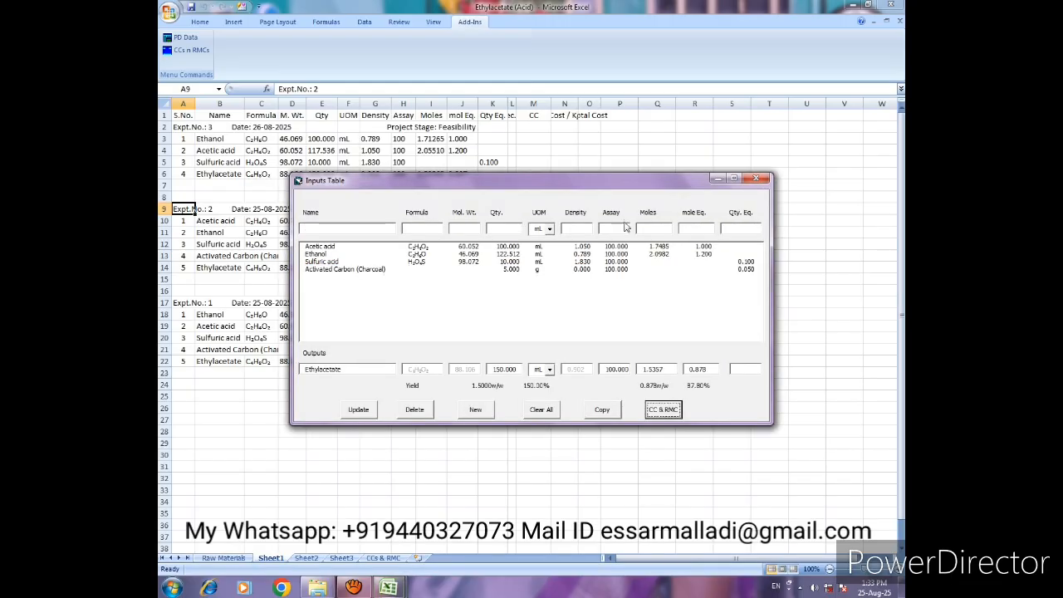
pyautogui.click(759, 180)
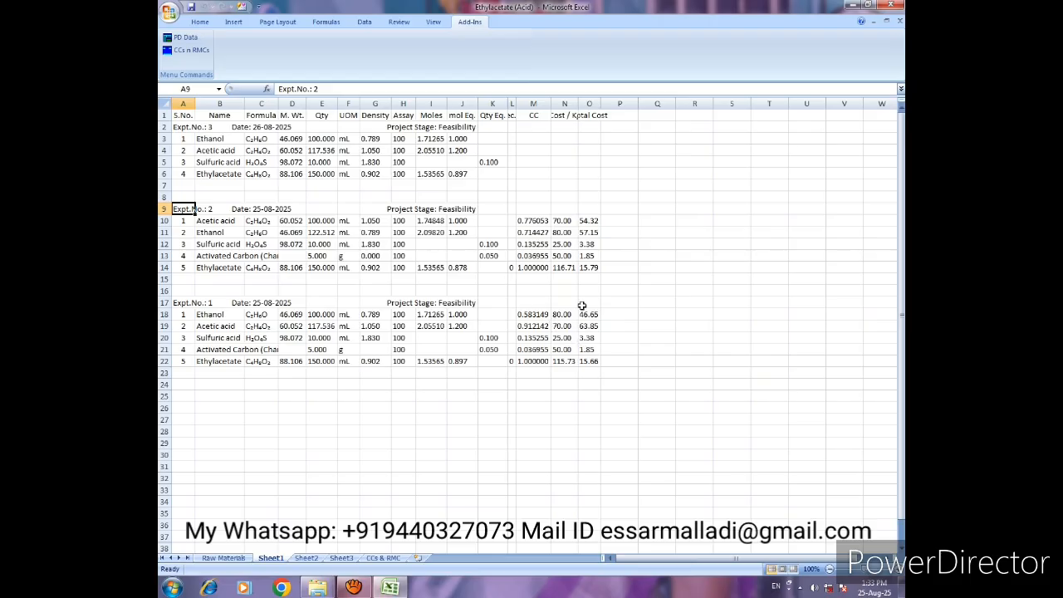
# - Compare the Ethylacetate cost per kg of experiment 1 with that of experiment 2
pyautogui.click(561, 363)
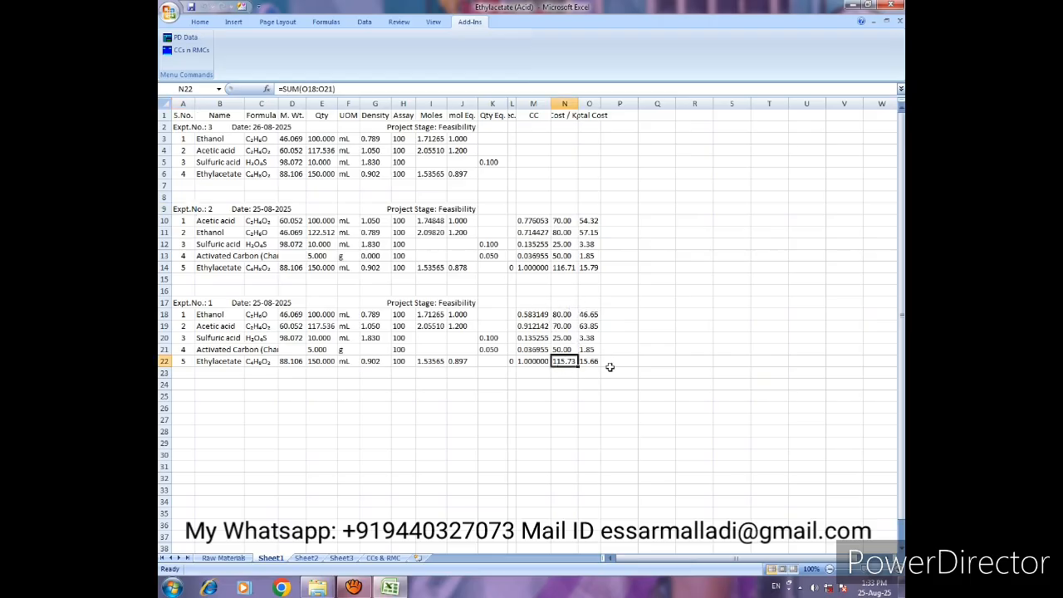
pyautogui.press('Up')
pyautogui.press('Up')
pyautogui.press('Up')
pyautogui.press('Up')
pyautogui.press('Up')
pyautogui.press('Up')
pyautogui.press('Up')
pyautogui.press('Up')
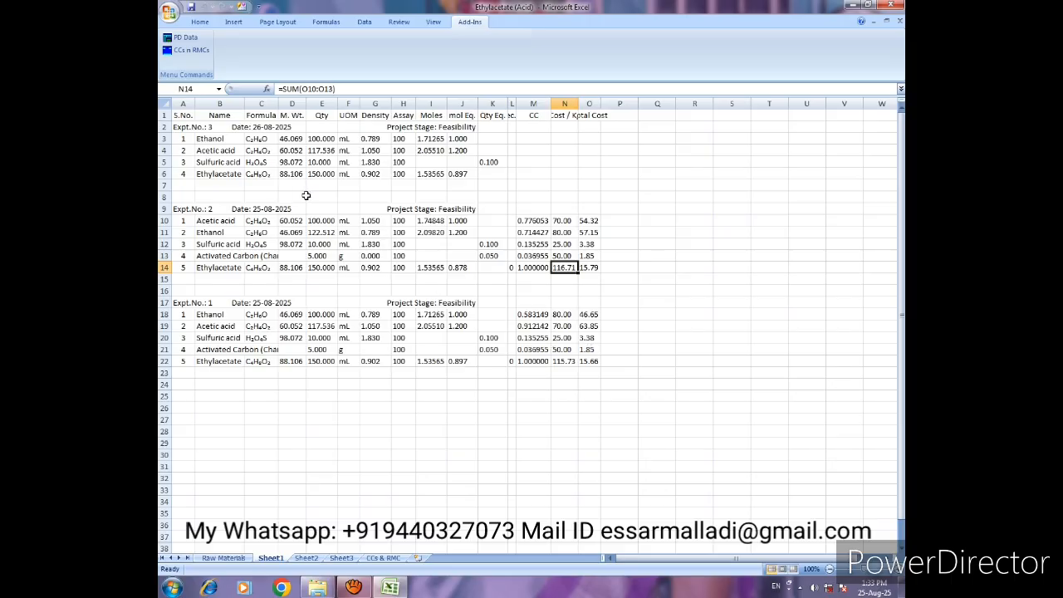
# - Open the CC & RMC calculator for experiment 3, set the Ethanol cost per kg to 80 and update its line
pyautogui.click(185, 129)
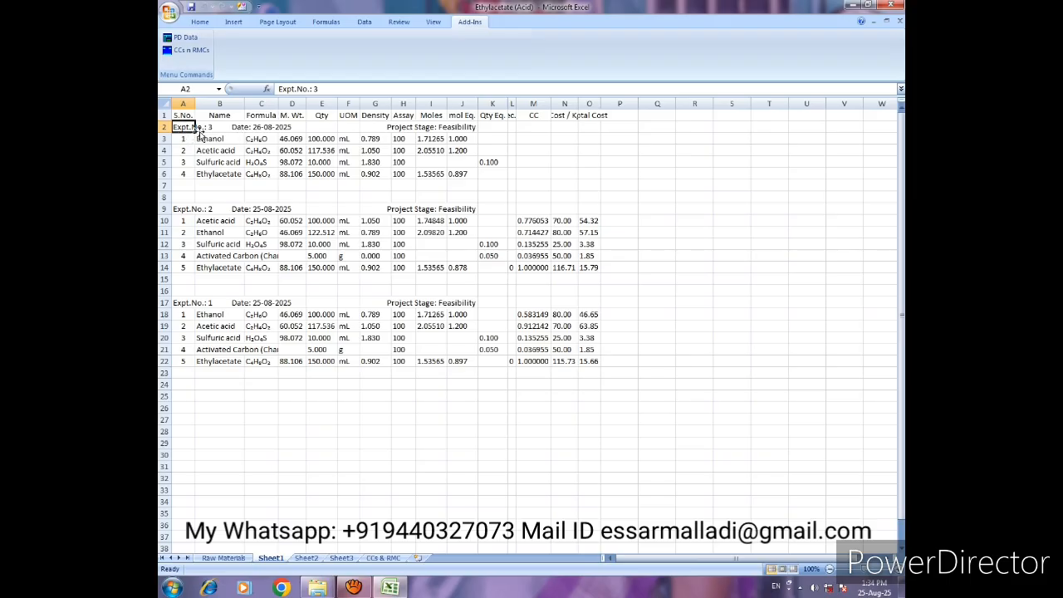
pyautogui.click(182, 38)
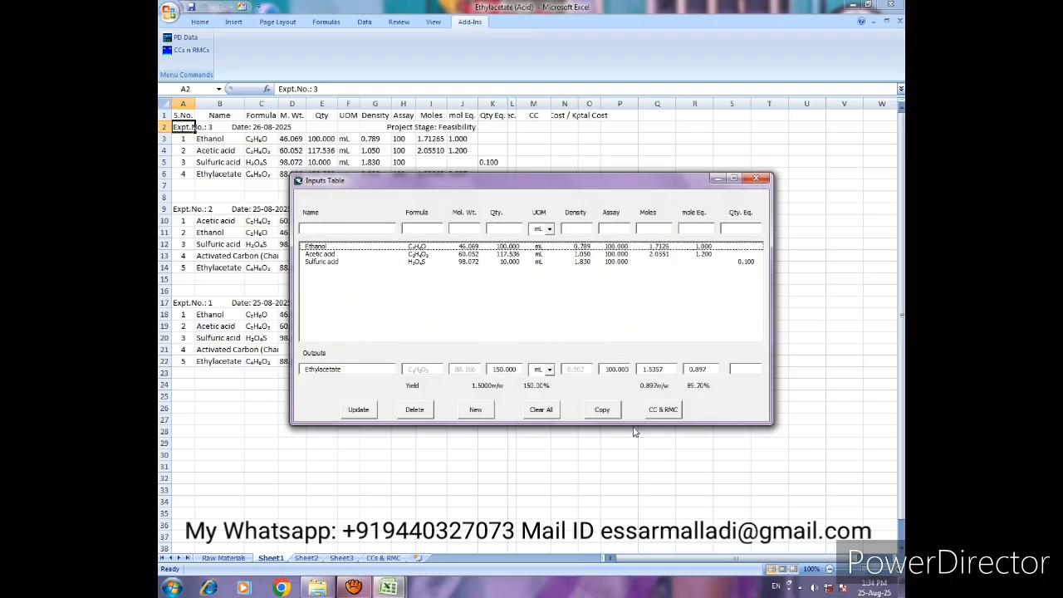
pyautogui.click(667, 415)
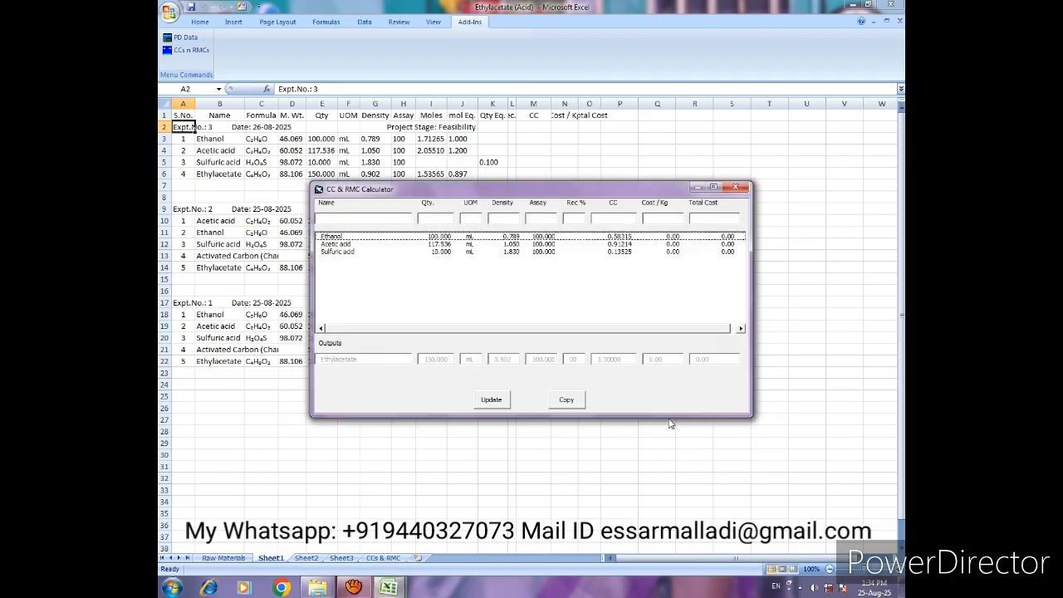
pyautogui.click(661, 219)
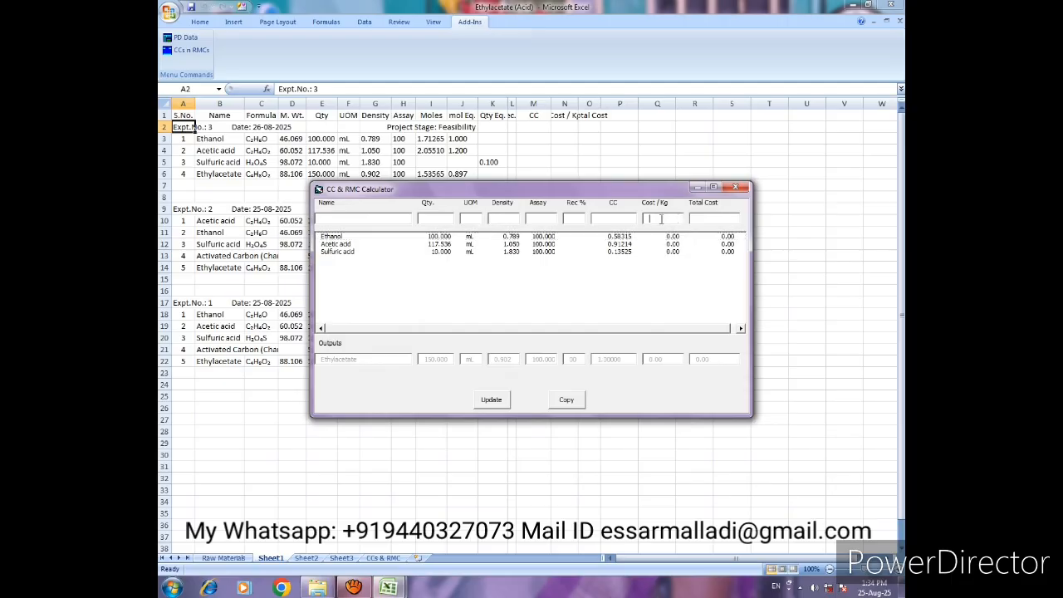
pyautogui.click(623, 237)
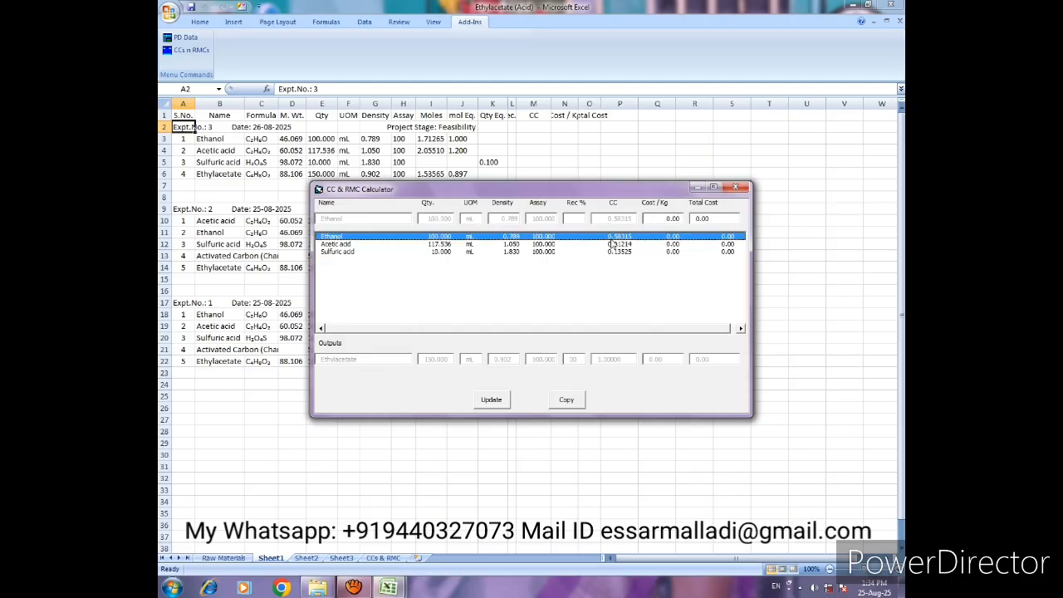
pyautogui.doubleClick(680, 219)
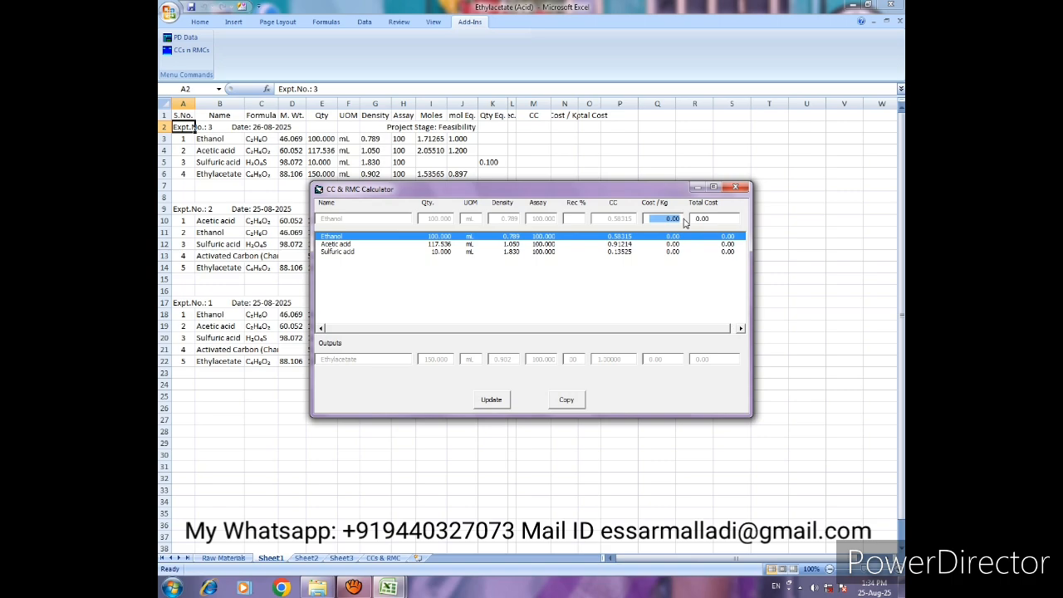
pyautogui.write('80')
pyautogui.press('Tab')
pyautogui.click(496, 402)
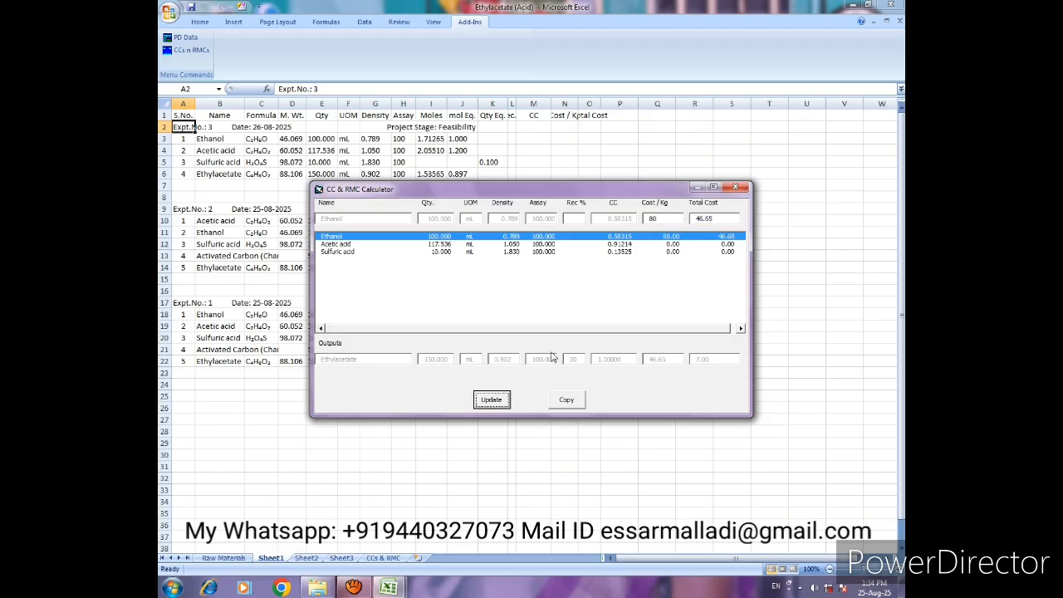
# - Set the Acetic acid cost per kg to 70 for experiment 3 and update its line
pyautogui.click(664, 244)
pyautogui.click(661, 218)
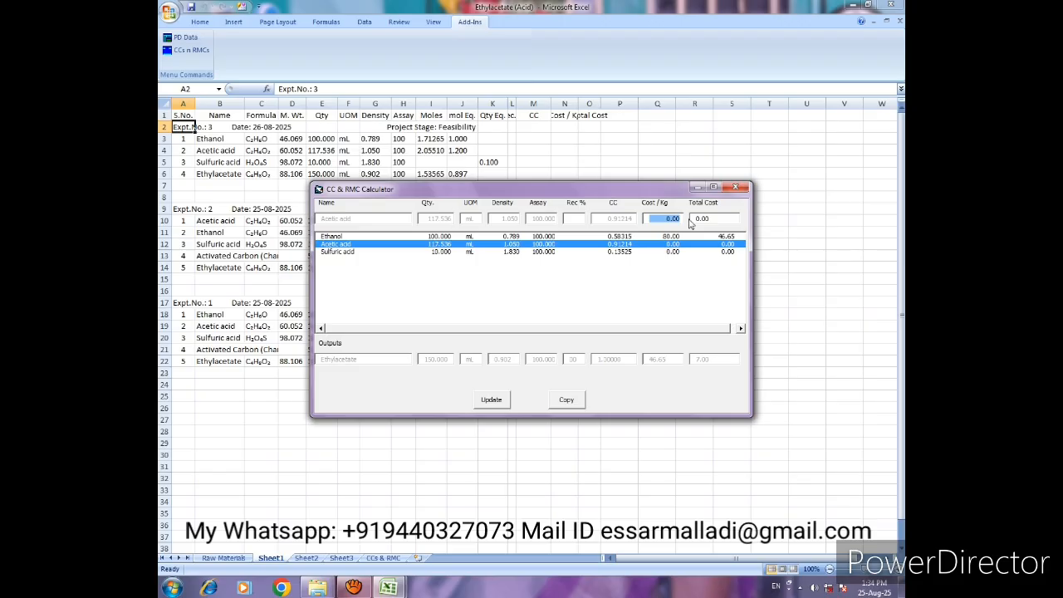
pyautogui.write('70')
pyautogui.click(493, 399)
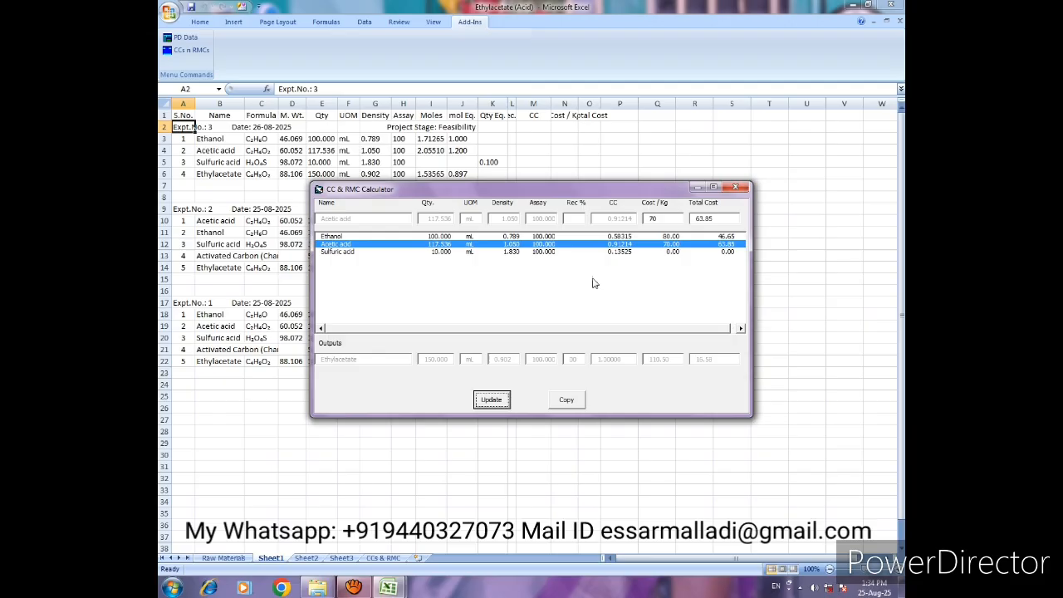
# - Set the Sulfuric acid cost per kg to 25 for experiment 3 and update its line
pyautogui.click(671, 252)
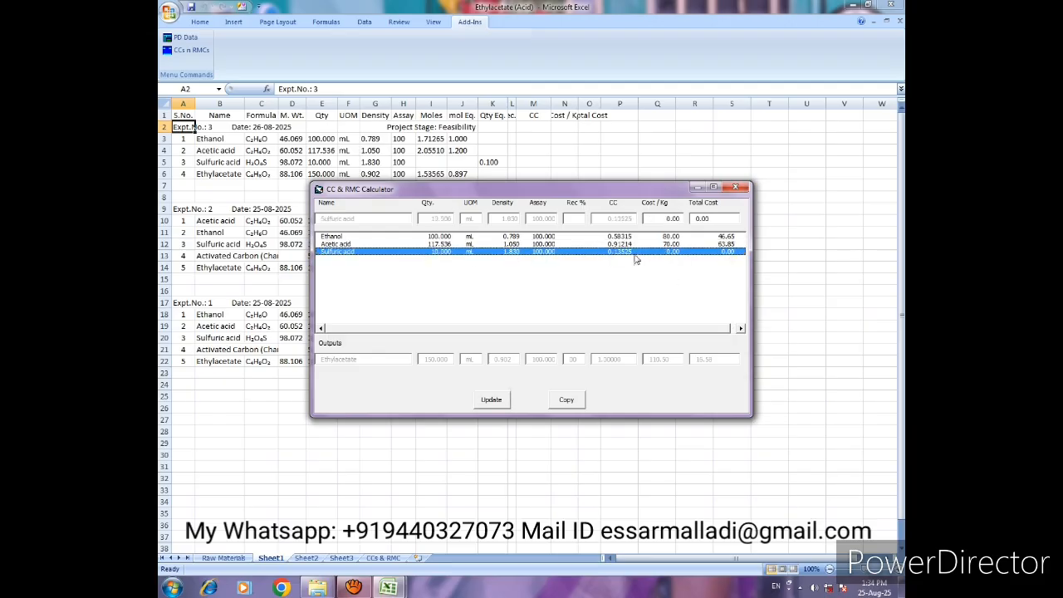
pyautogui.click(679, 217)
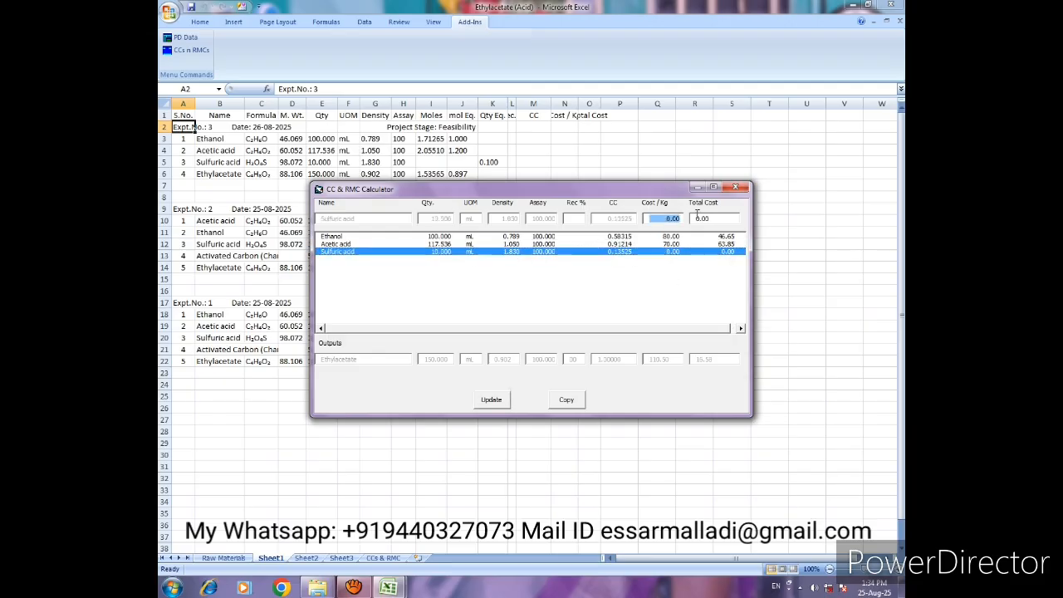
pyautogui.write('25')
pyautogui.click(492, 399)
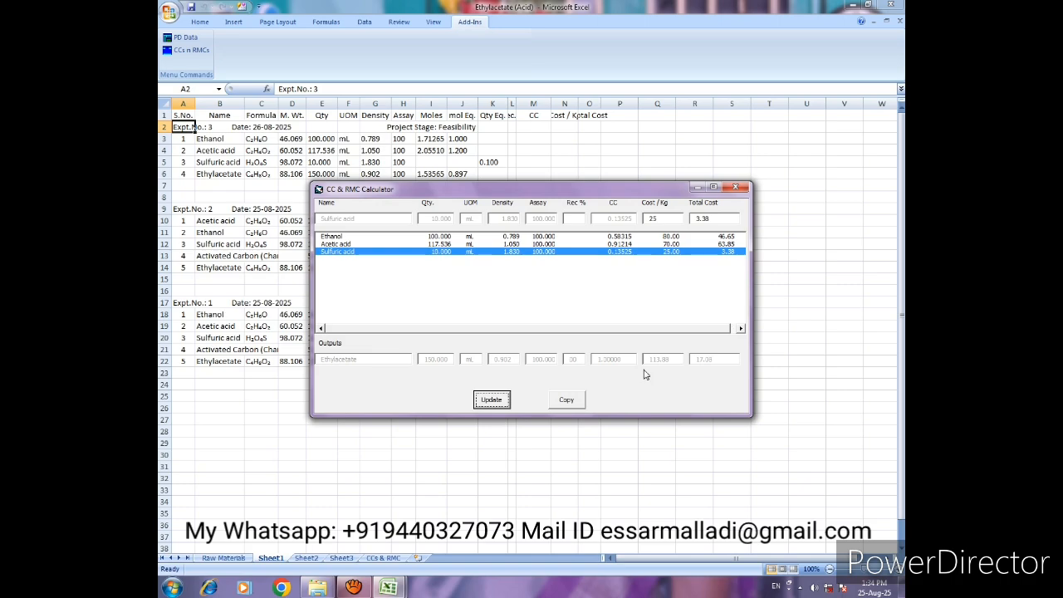
# - Copy experiment 3's CC and cost data to Sheet1 and close the add-in windows
pyautogui.click(566, 400)
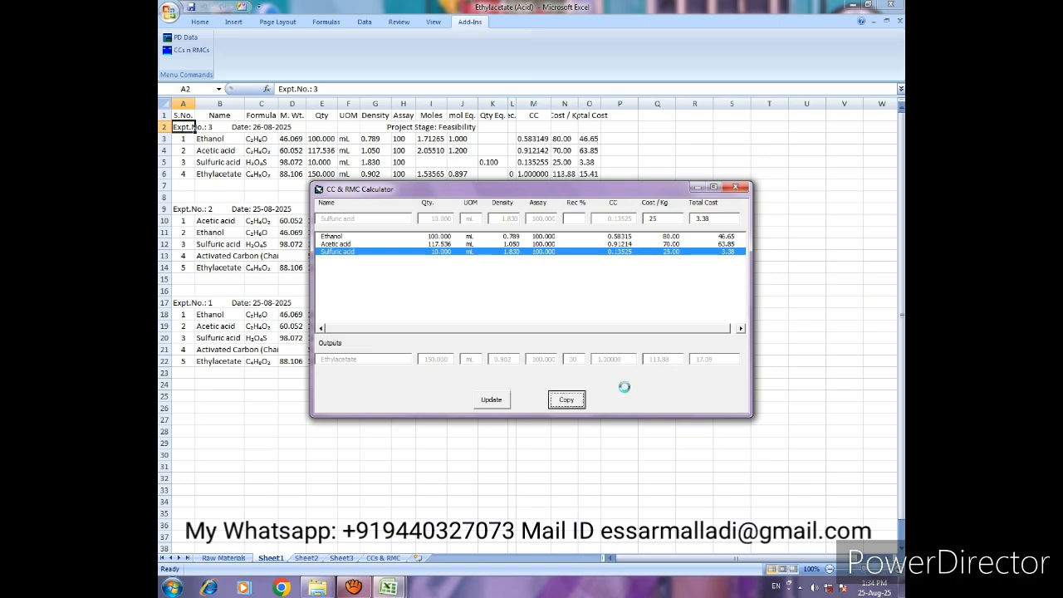
pyautogui.click(743, 190)
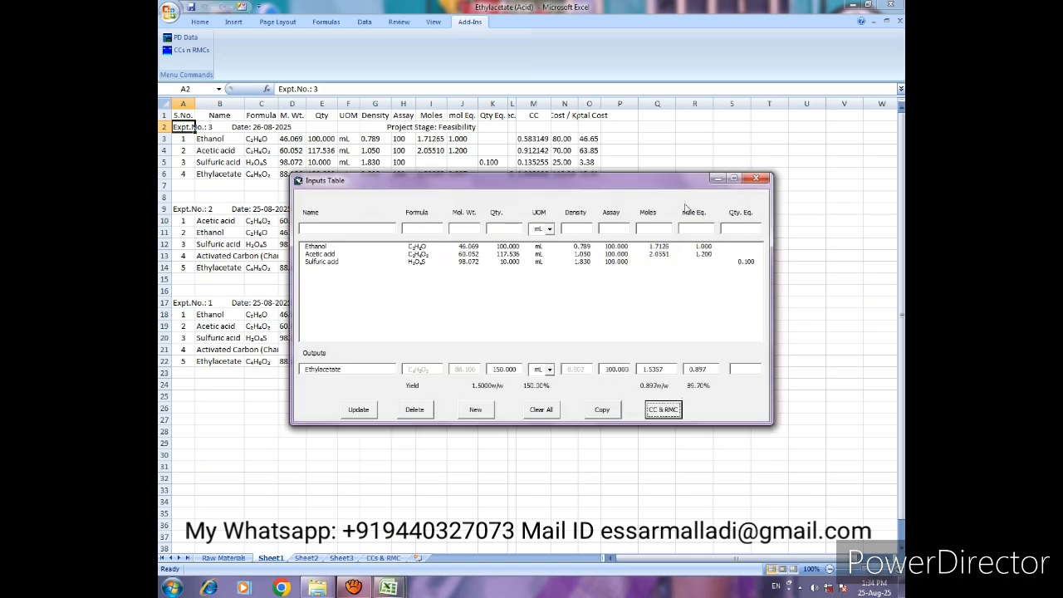
pyautogui.click(768, 174)
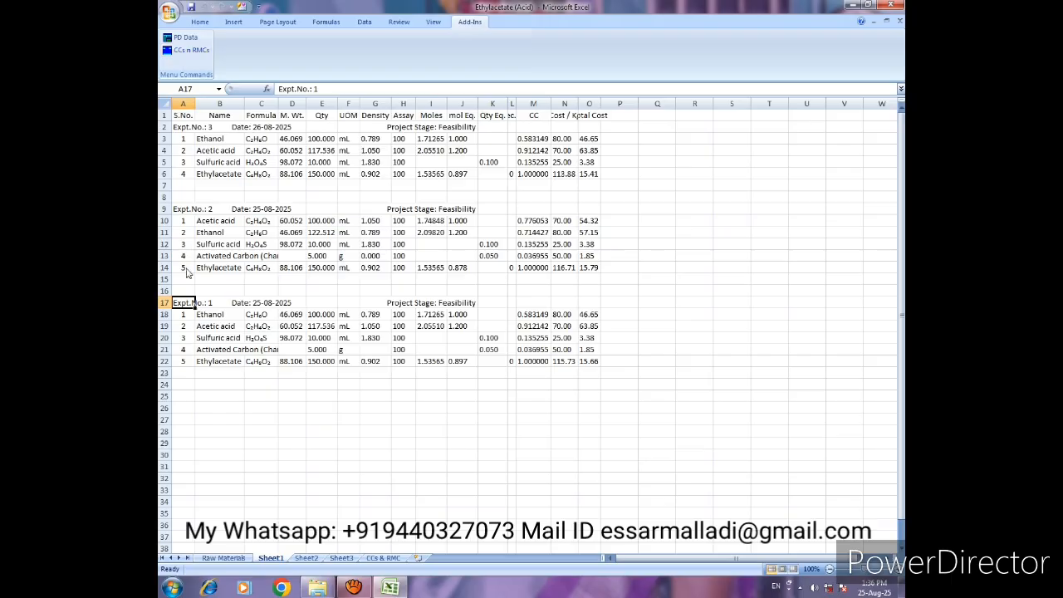
# - Add Sheet1 as the stage in the overall CCs and RMC for experiment 1 and copy the table to the CCs & RMC sheet
pyautogui.click(184, 52)
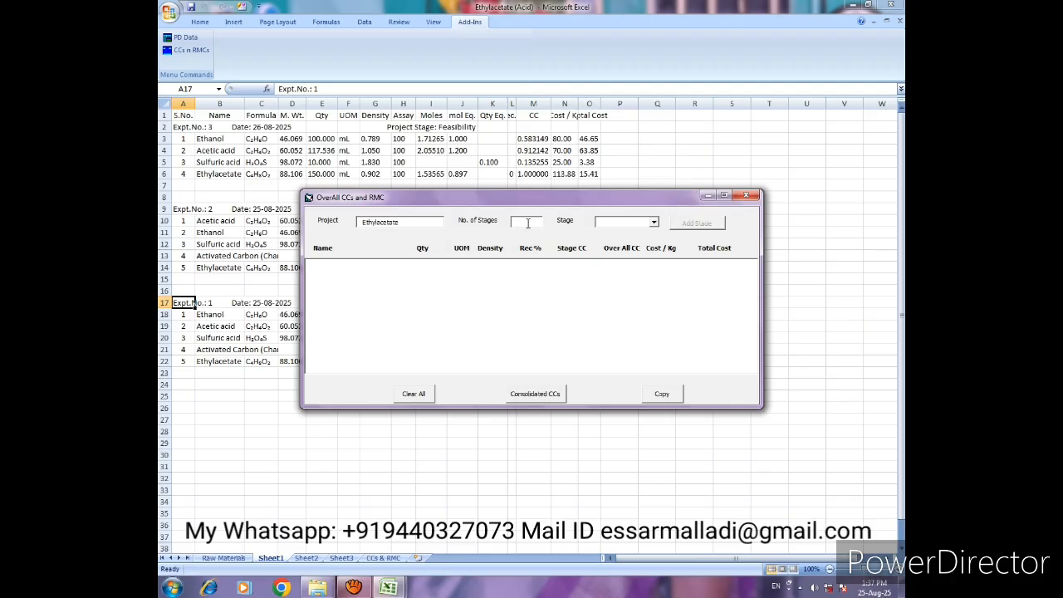
pyautogui.click(653, 222)
pyautogui.click(624, 248)
pyautogui.click(697, 224)
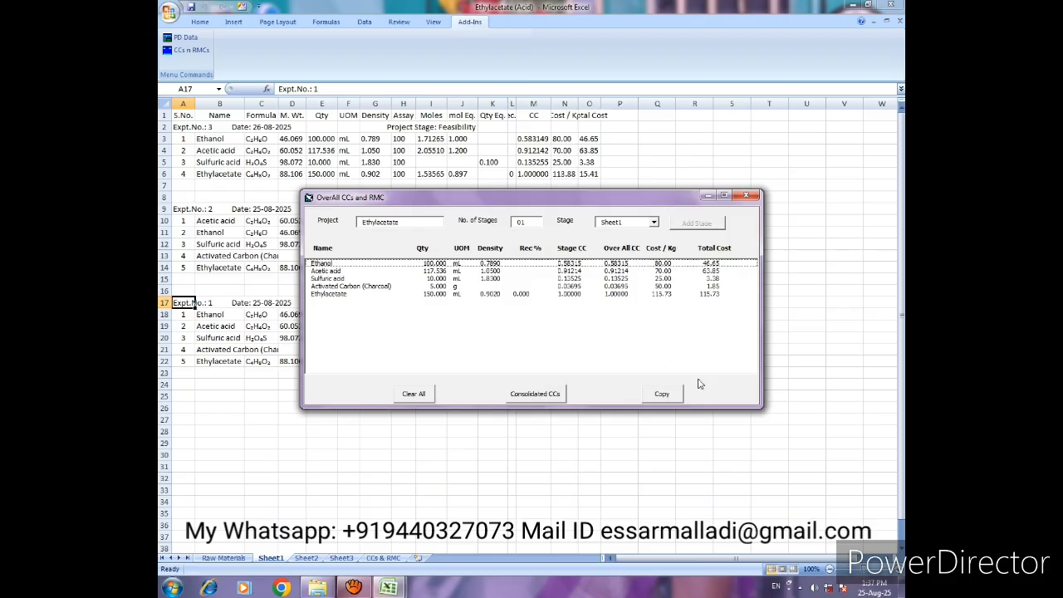
pyautogui.click(664, 396)
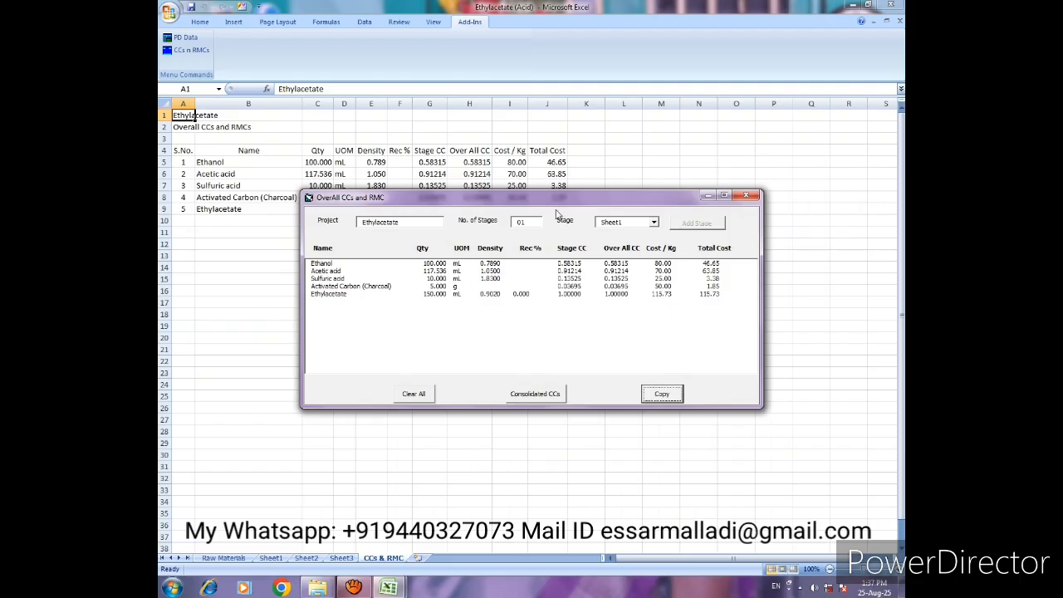
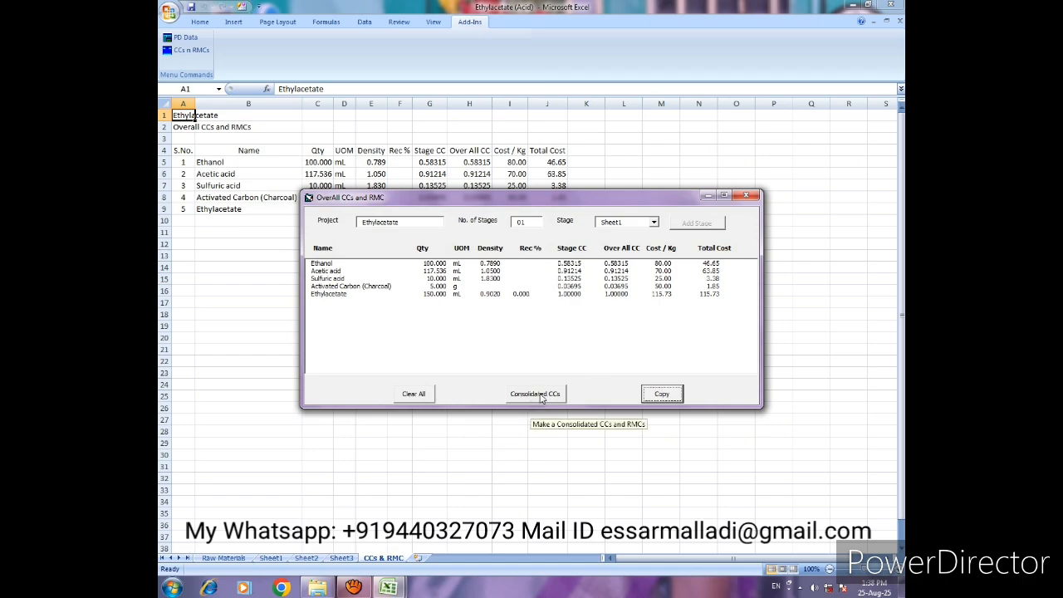
# - Make the consolidated CCs and RMCs for Ethylacetate and copy the table to the CCs & RMC sheet
pyautogui.click(541, 397)
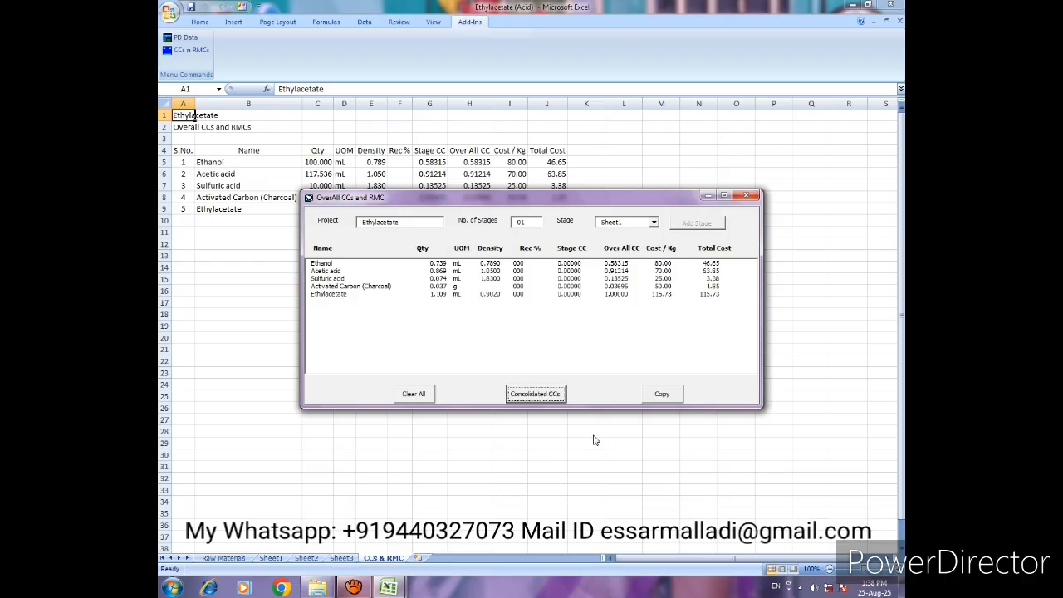
pyautogui.click(662, 396)
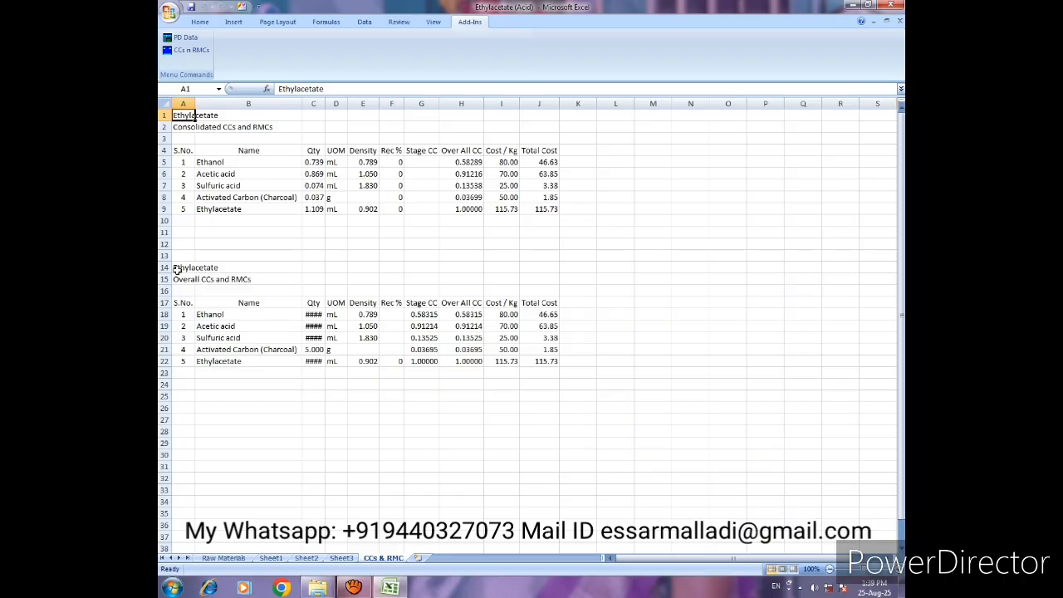
# - Widen the Qty column on the CCs & RMC sheet so the overall table's quantities fit
pyautogui.moveTo(179, 268); pyautogui.dragTo(533, 362)
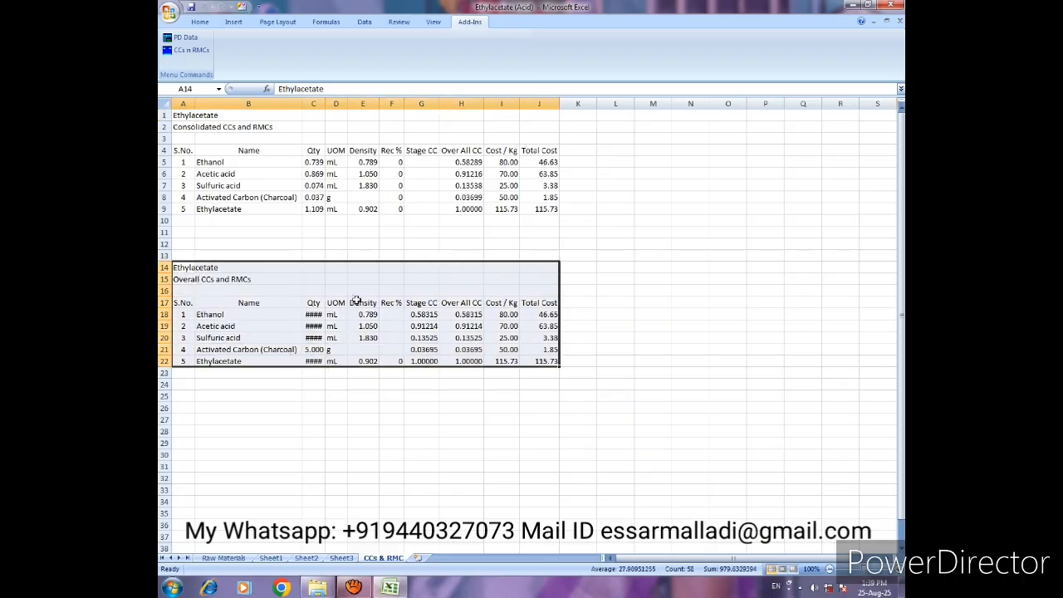
pyautogui.click(329, 337)
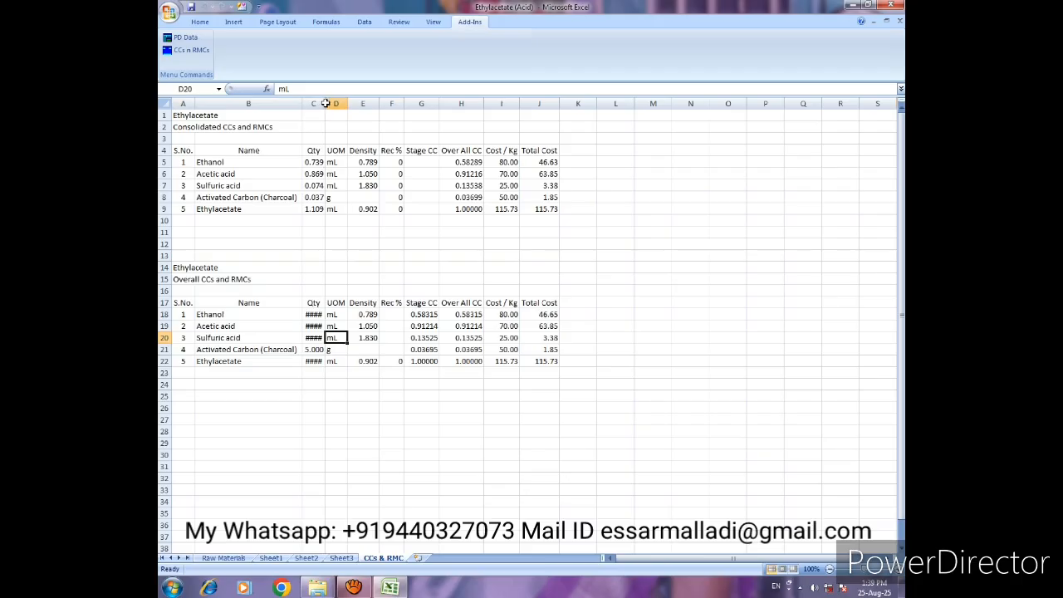
pyautogui.moveTo(324, 104); pyautogui.dragTo(335, 106)
pyautogui.click(279, 347)
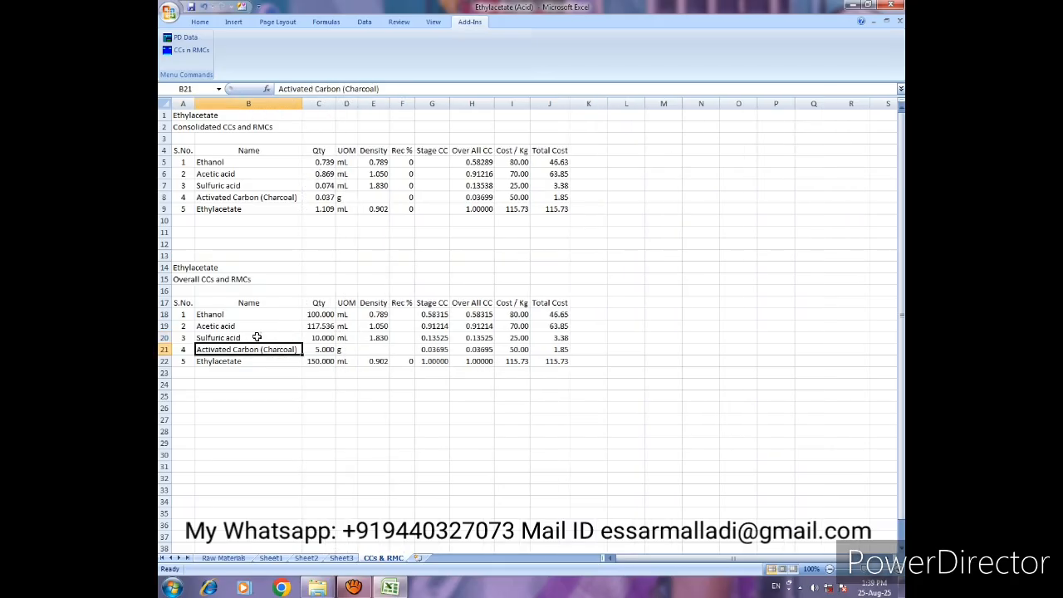
pyautogui.click(226, 558)
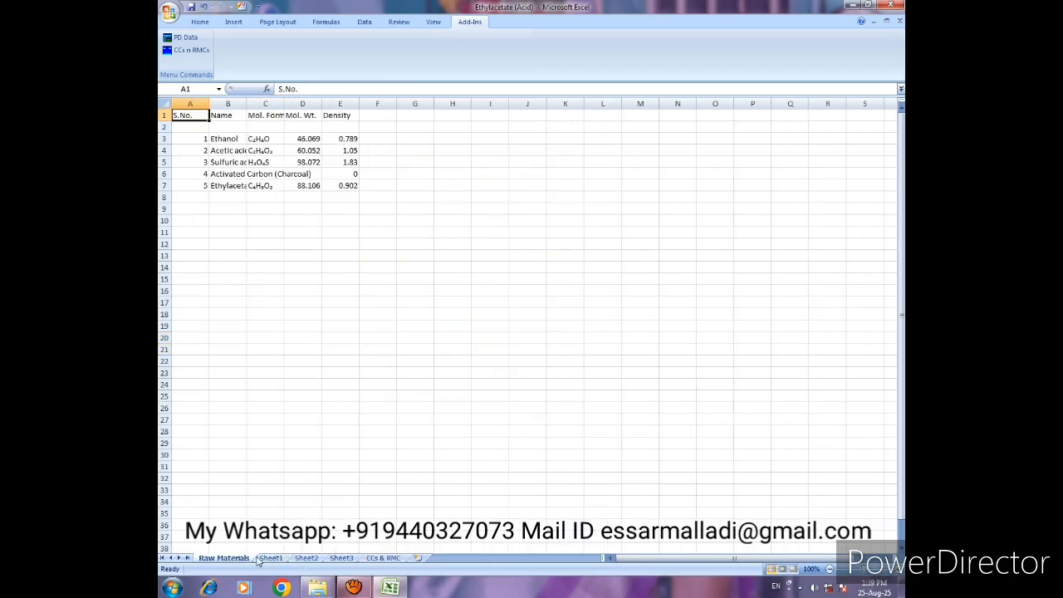
pyautogui.click(273, 560)
pyautogui.click(306, 558)
pyautogui.click(340, 558)
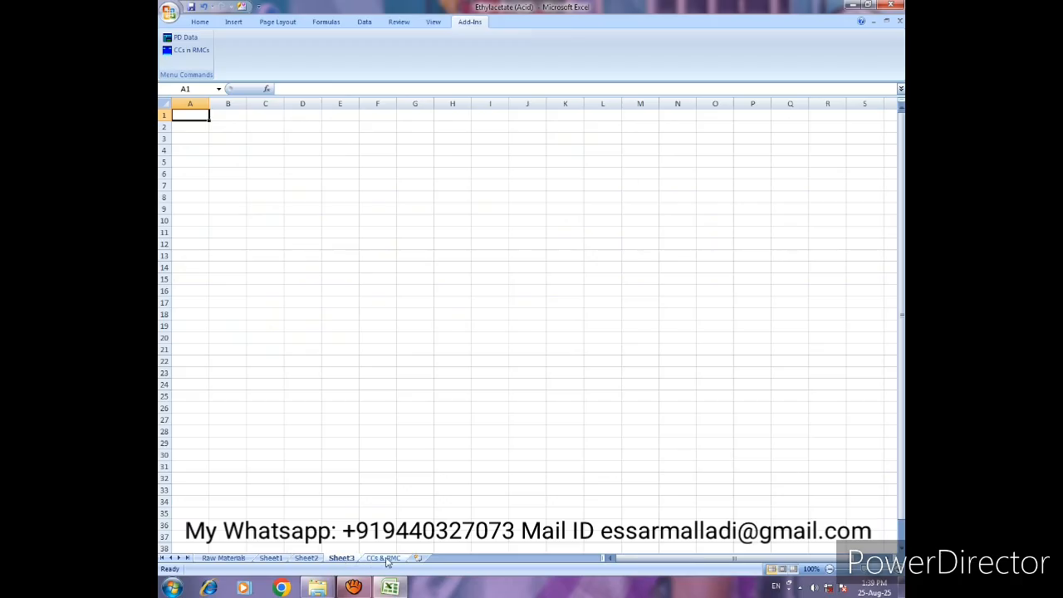
pyautogui.click(382, 558)
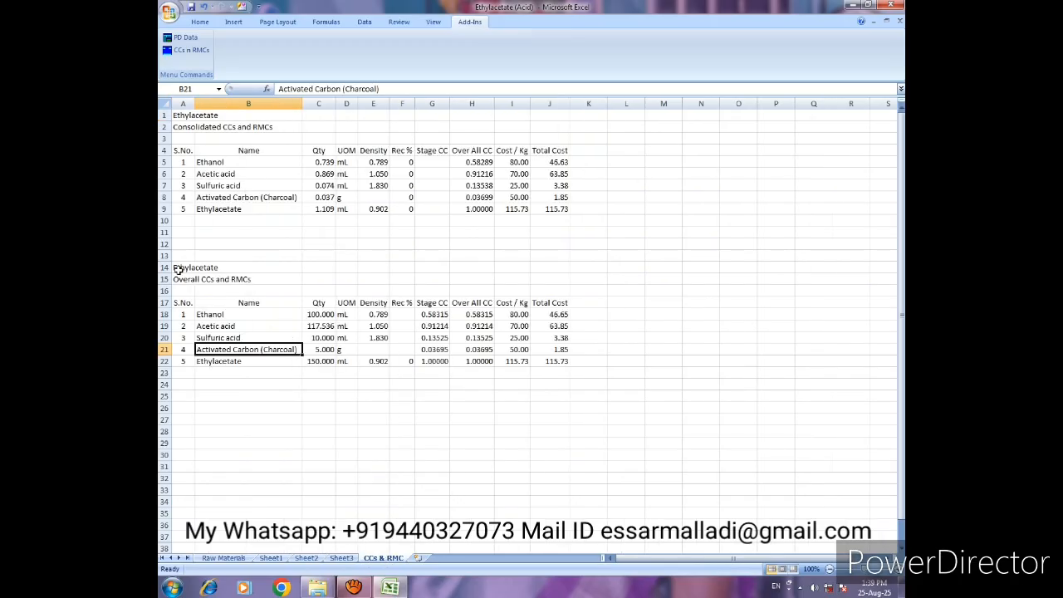
pyautogui.moveTo(177, 268); pyautogui.dragTo(552, 362)
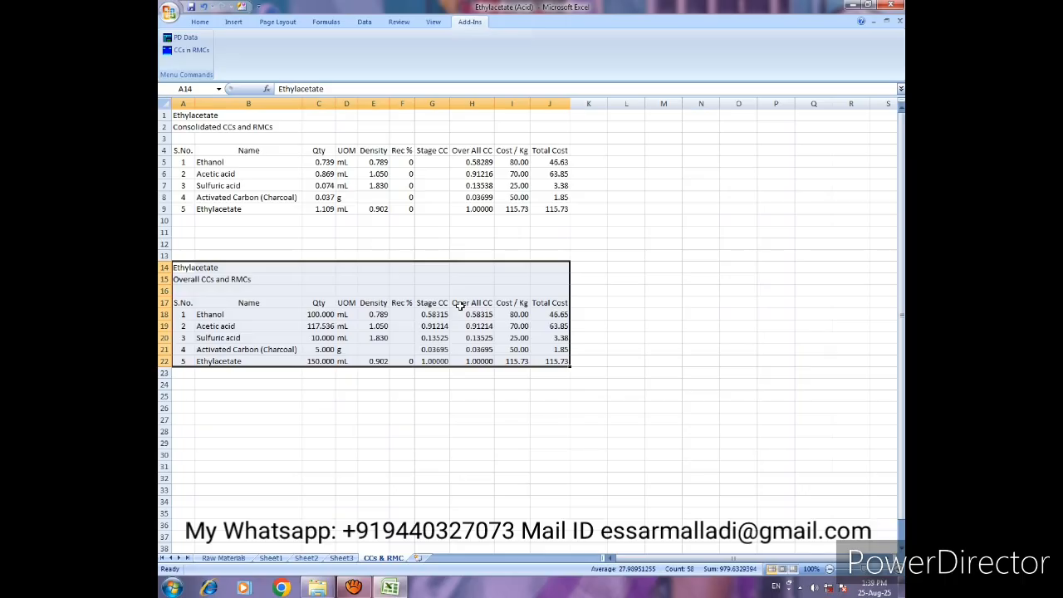
pyautogui.click(432, 337)
# - Apply all borders to the Overall CCs and RMCs table, from the S.No. header row through the Ethylacetate row
pyautogui.click(184, 304)
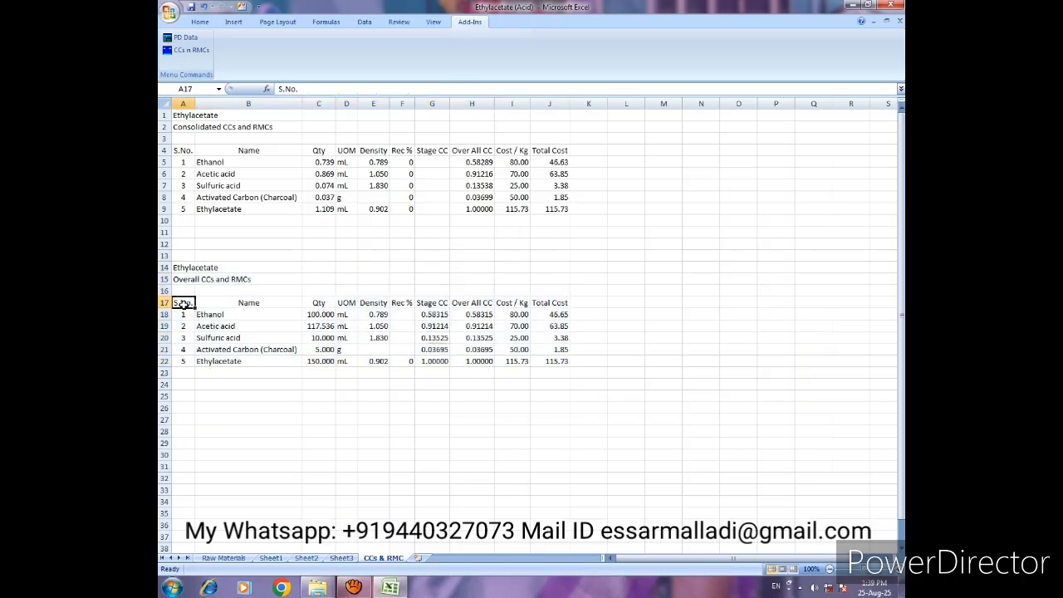
pyautogui.moveTo(184, 304); pyautogui.dragTo(557, 349)
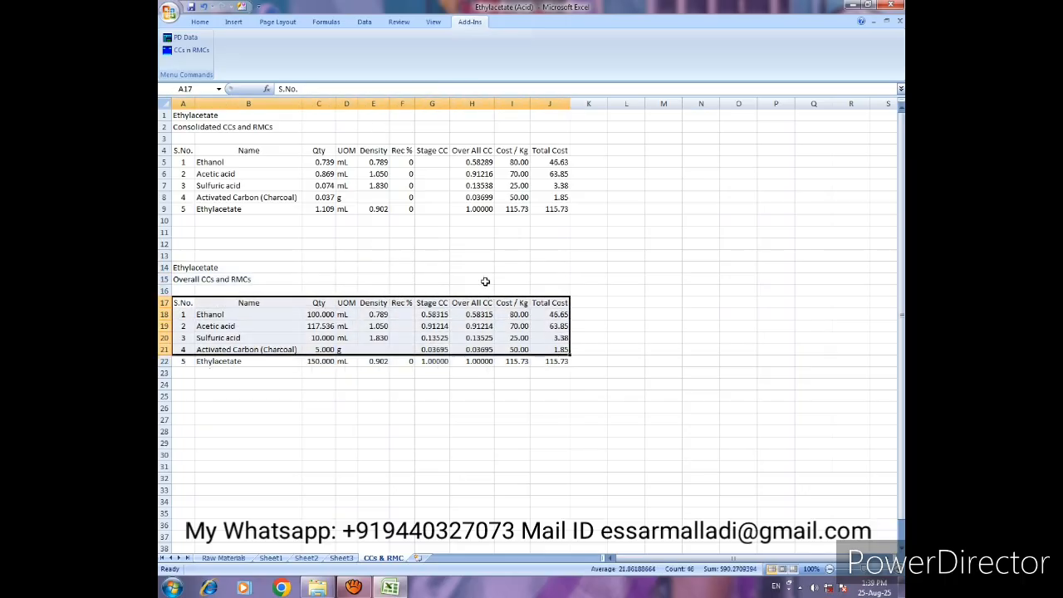
pyautogui.click(222, 324)
pyautogui.moveTo(184, 304); pyautogui.dragTo(553, 361)
pyautogui.click(199, 21)
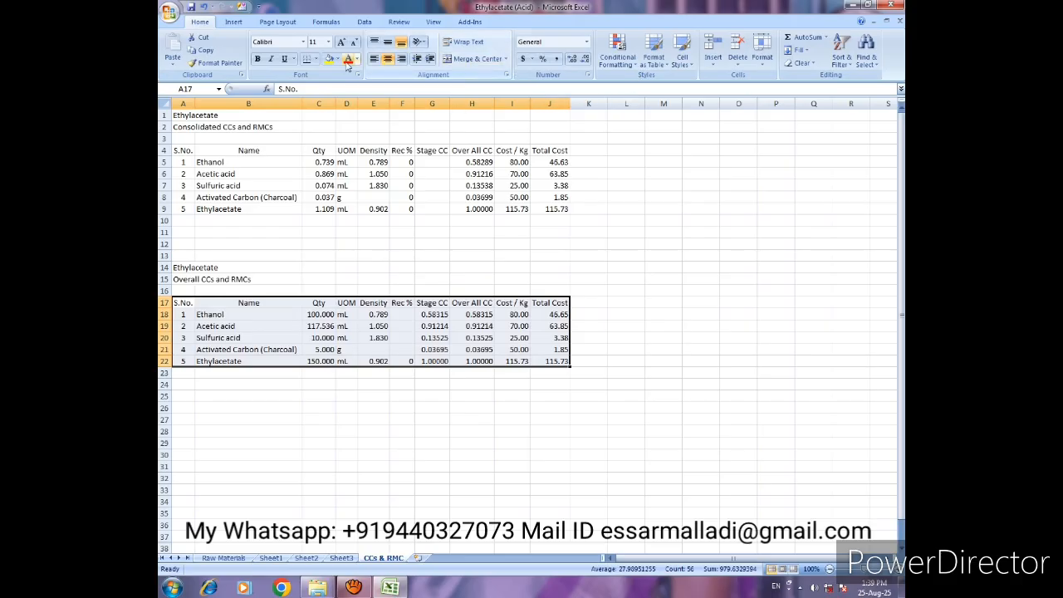
pyautogui.click(316, 59)
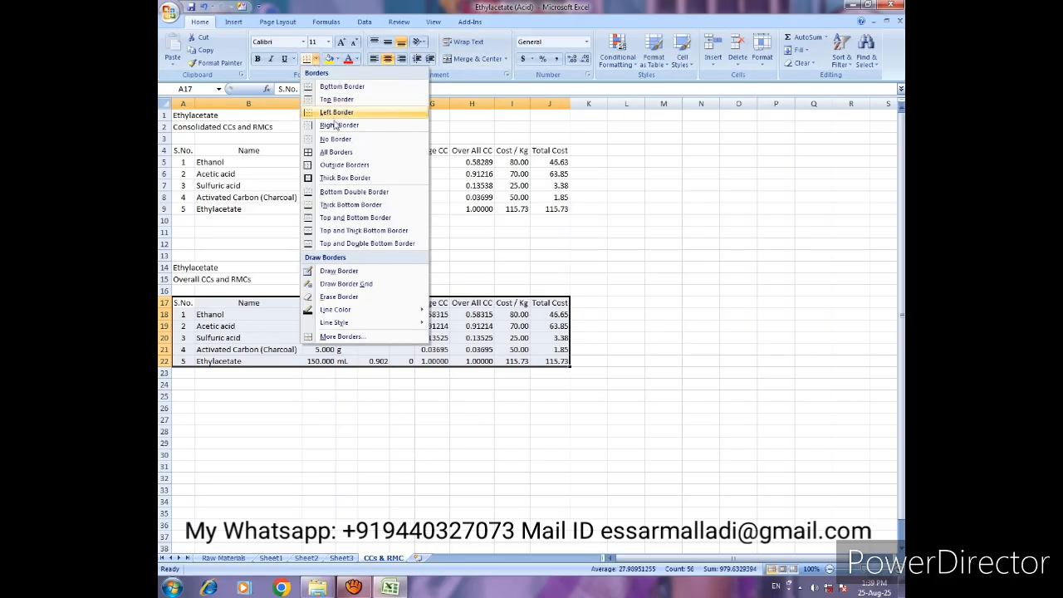
pyautogui.click(336, 152)
pyautogui.click(432, 349)
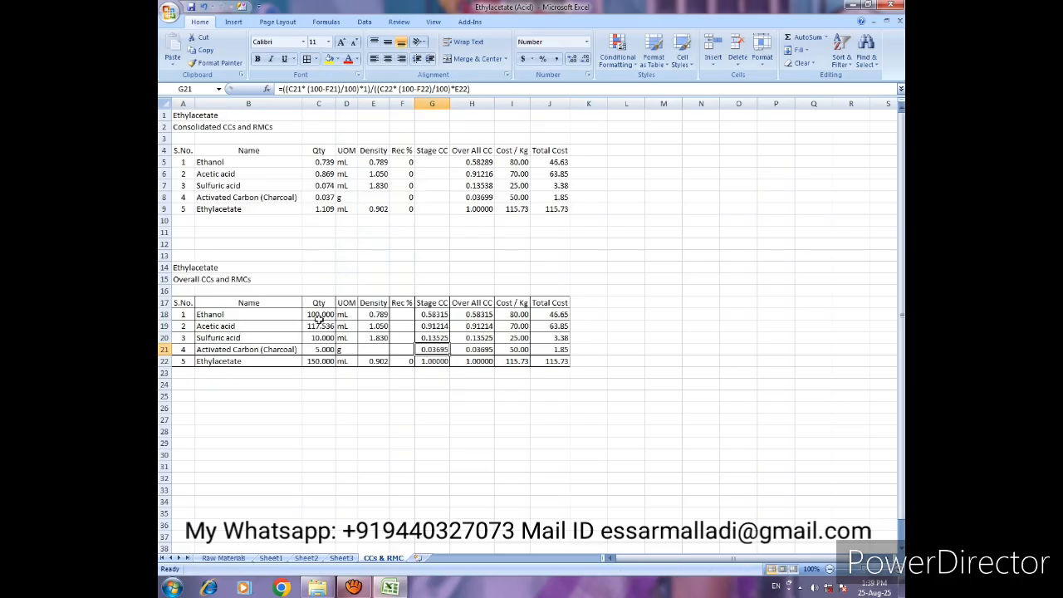
# - Merge and center the Ethylacetate and Overall CCs and RMCs title rows separately across columns A to J
pyautogui.moveTo(178, 268); pyautogui.dragTo(565, 268)
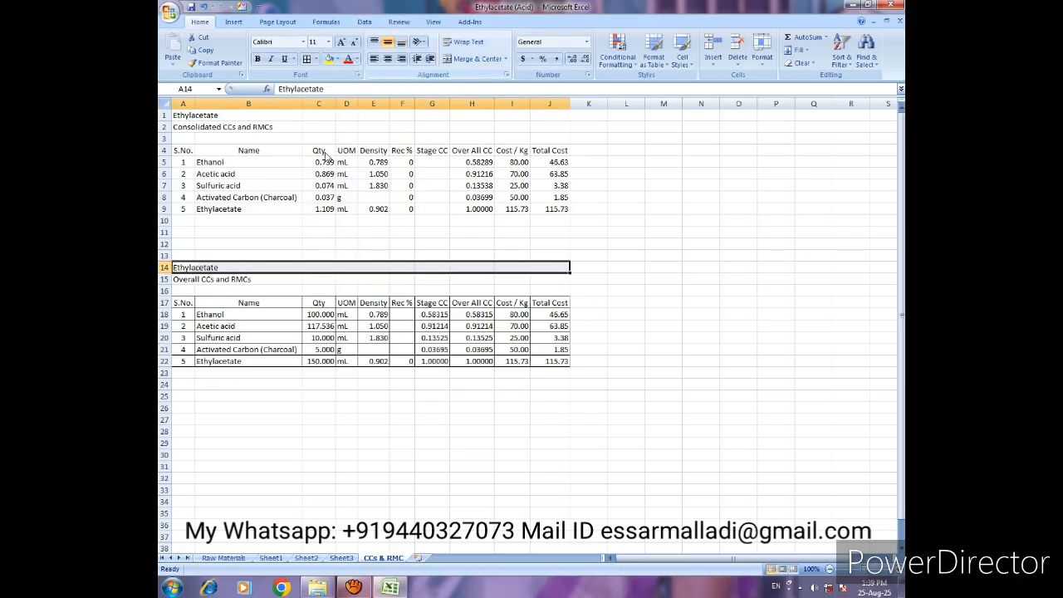
pyautogui.click(475, 59)
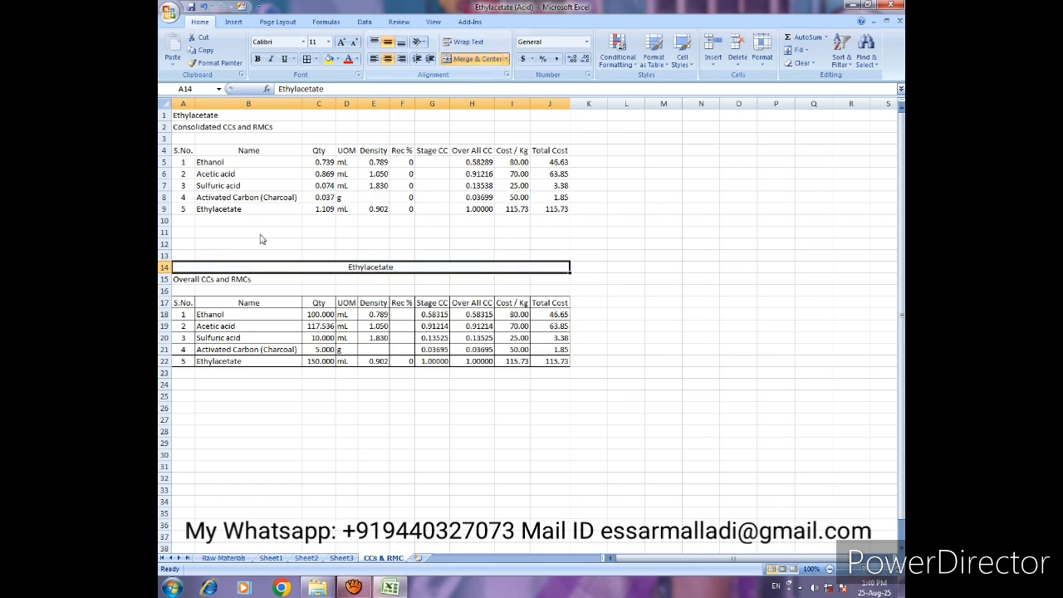
pyautogui.moveTo(187, 279); pyautogui.dragTo(568, 279)
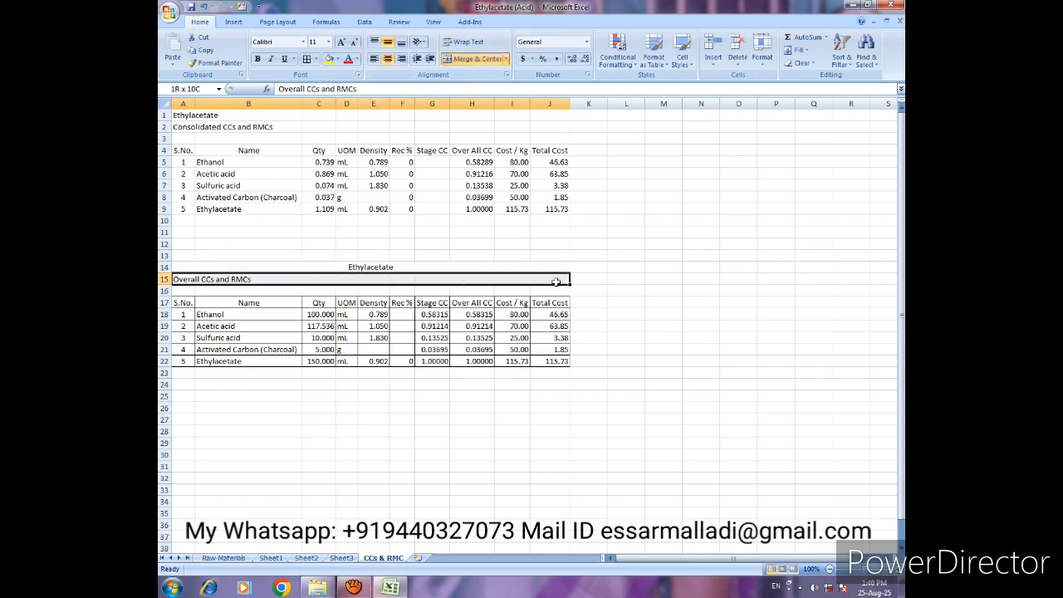
pyautogui.click(451, 63)
pyautogui.moveTo(402, 291); pyautogui.dragTo(429, 291)
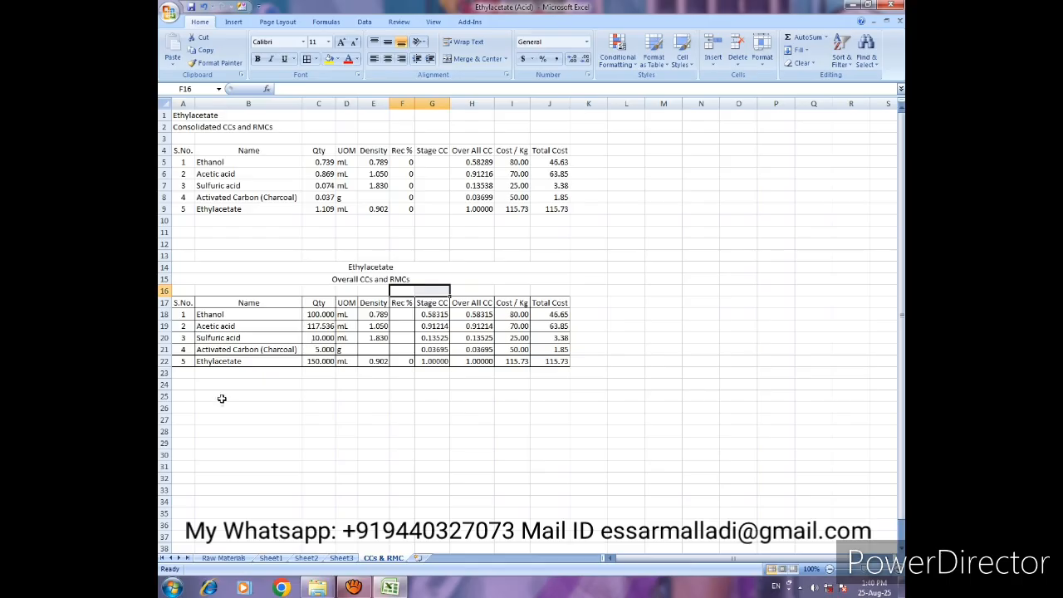
# - Enter the note "Ref: Expt. No.: 1" in A23 below the overall table and left-align it
pyautogui.click(181, 374)
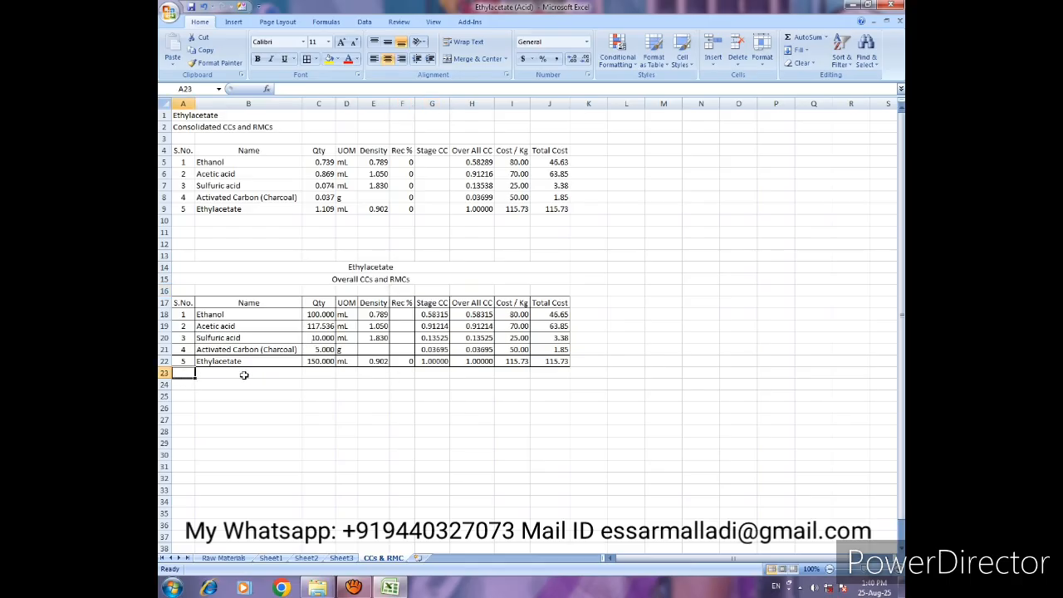
pyautogui.write('F')
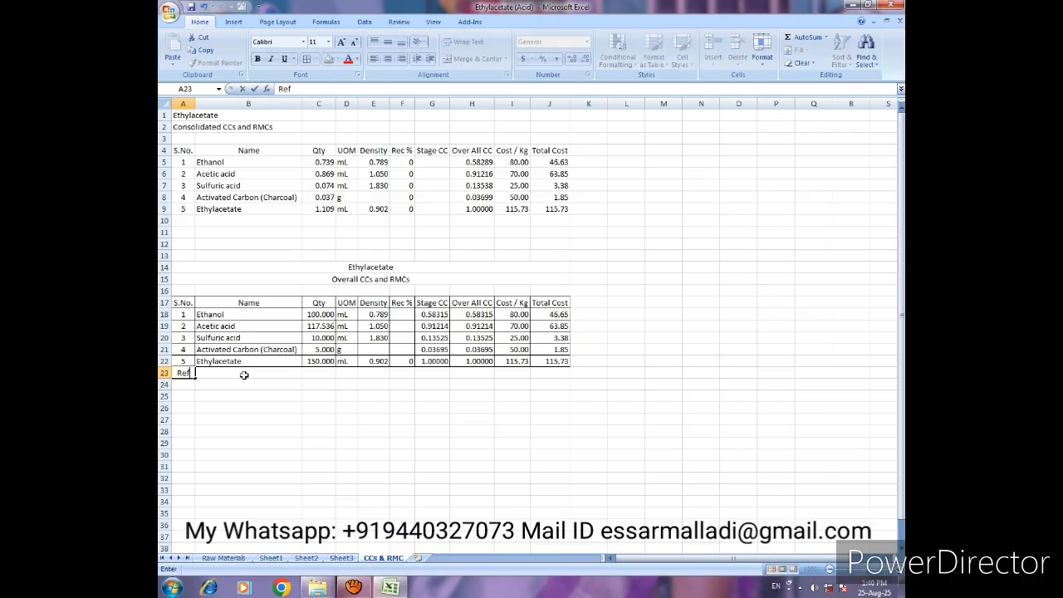
pyautogui.write('ef: e')
pyautogui.press('BackSpace')
pyautogui.write('Expt. No.: 1')
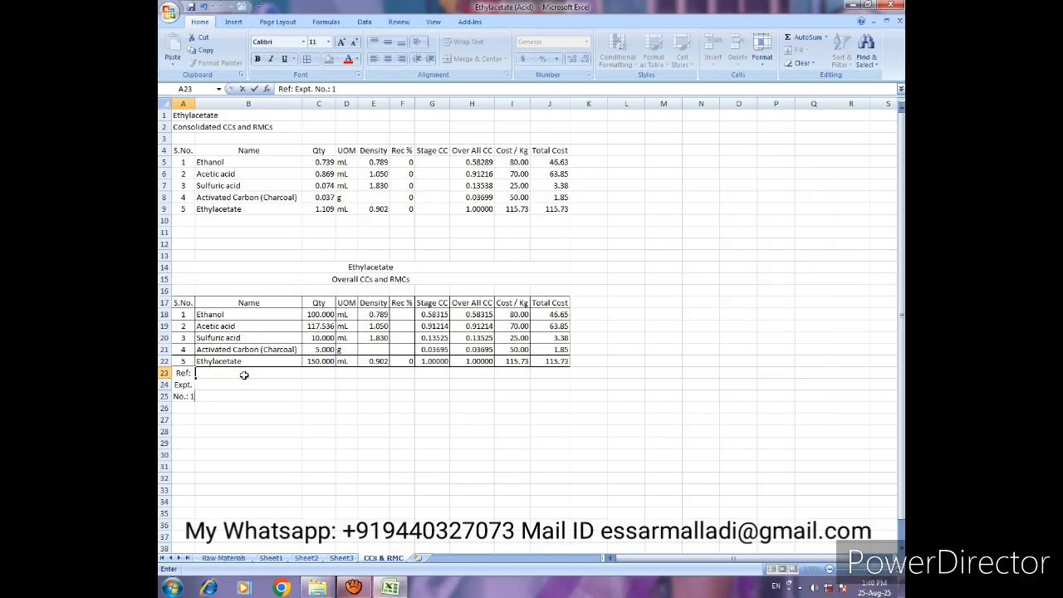
pyautogui.press('Return')
pyautogui.click(184, 371)
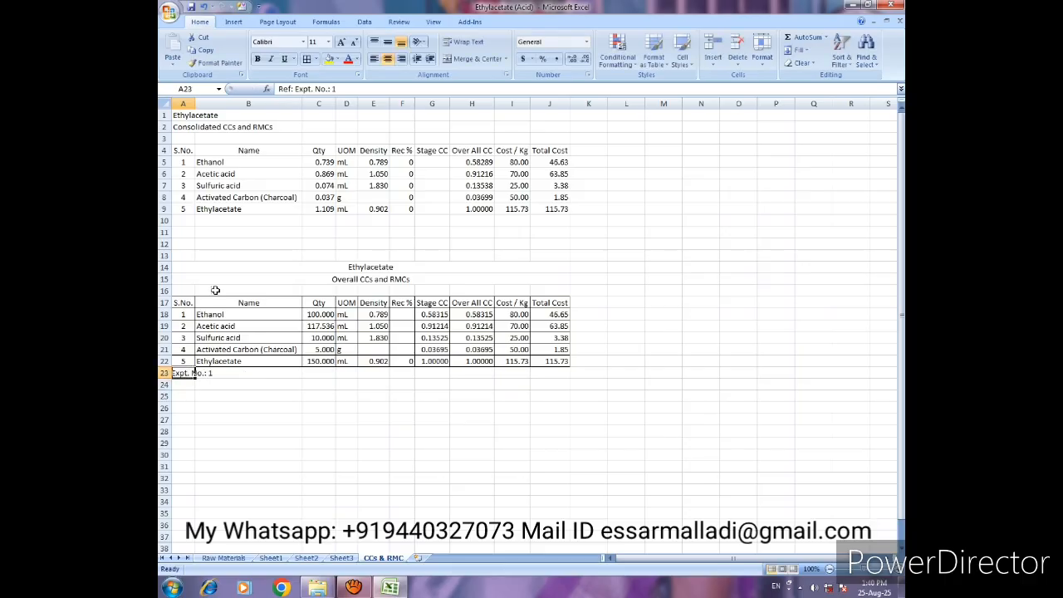
pyautogui.click(374, 59)
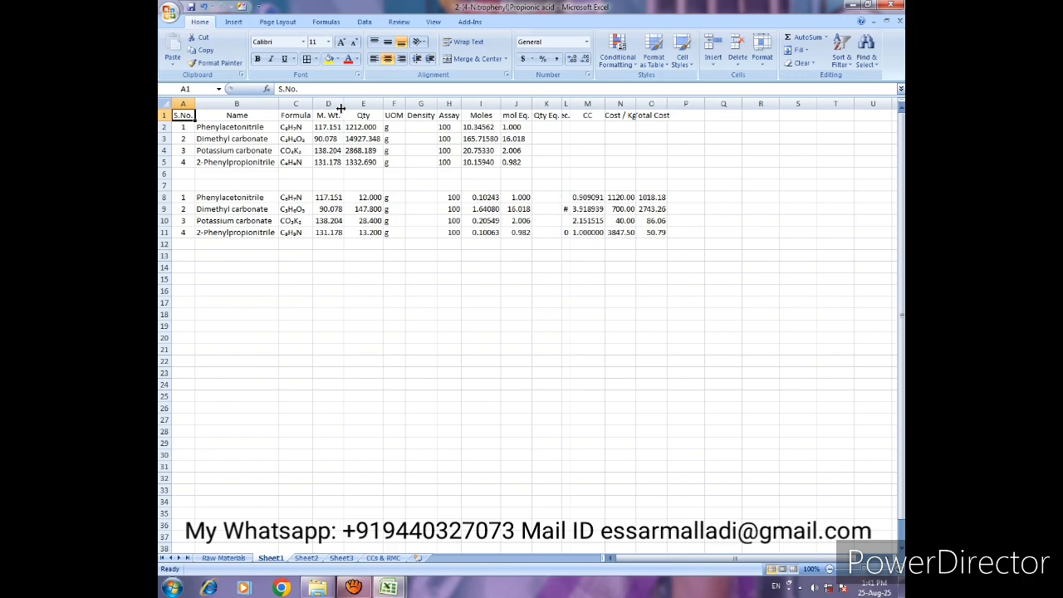
# - Examine the stage tables on Sheet1, Sheet2 and Sheet3 of the 2-(4-Nitrophenyl)Propionic acid workbook and how each product feeds the following stage
pyautogui.click(306, 558)
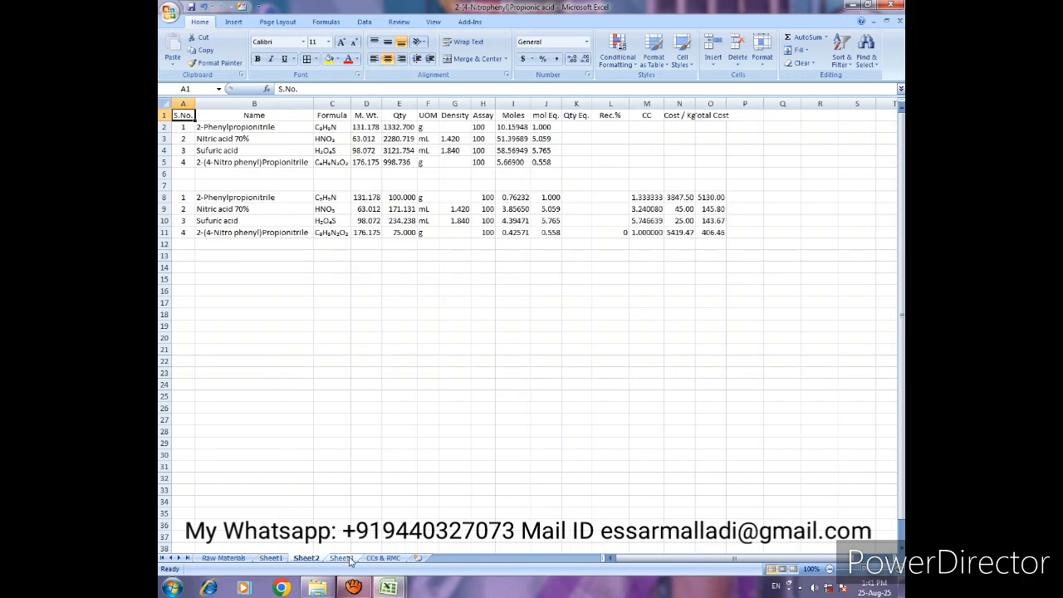
pyautogui.click(348, 560)
pyautogui.click(274, 559)
pyautogui.click(306, 558)
pyautogui.click(343, 559)
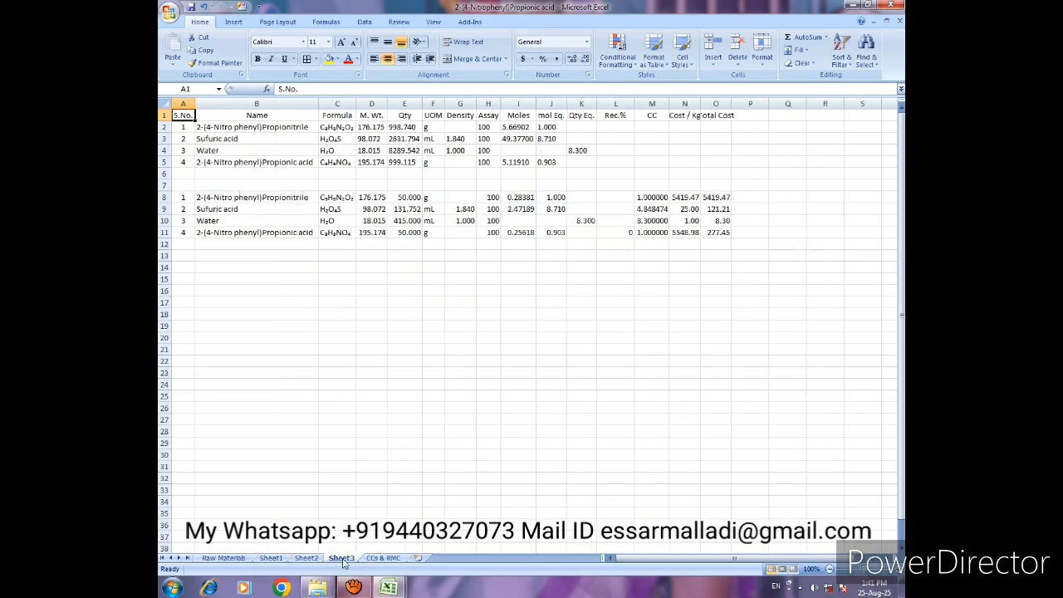
pyautogui.click(270, 558)
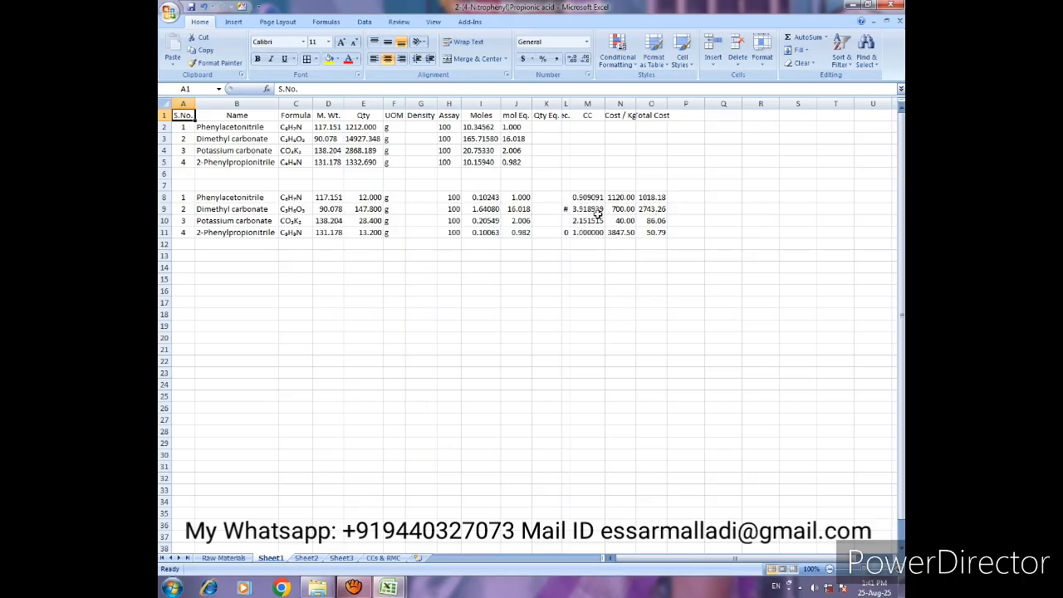
pyautogui.click(308, 559)
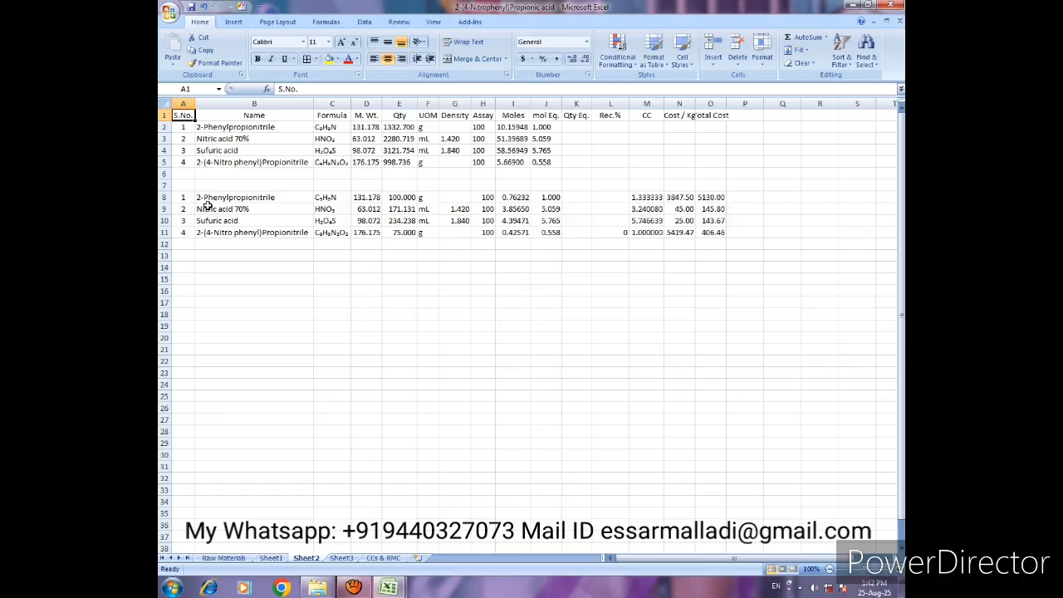
pyautogui.click(271, 557)
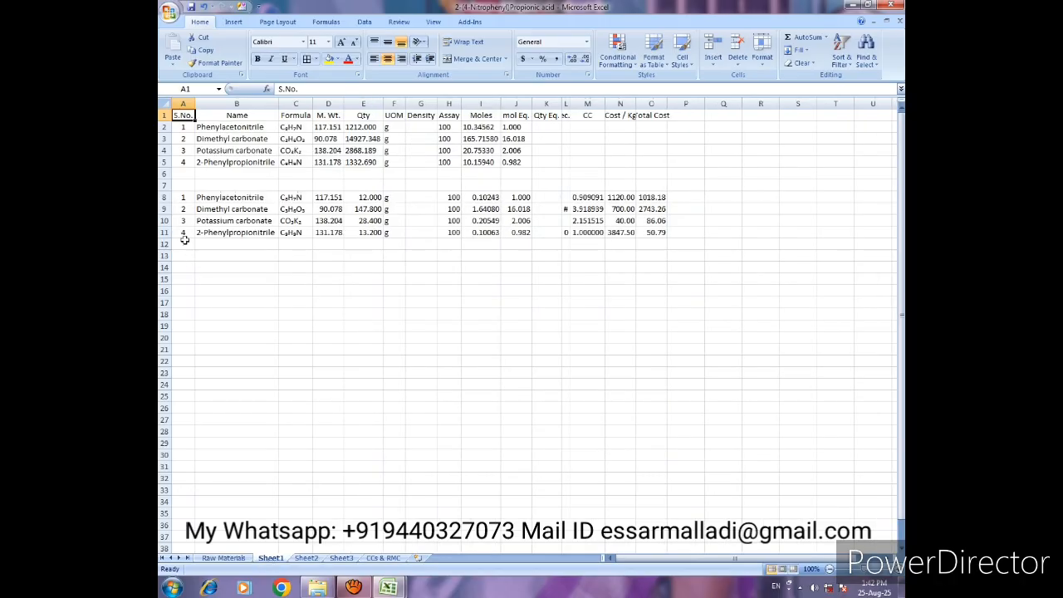
pyautogui.click(305, 557)
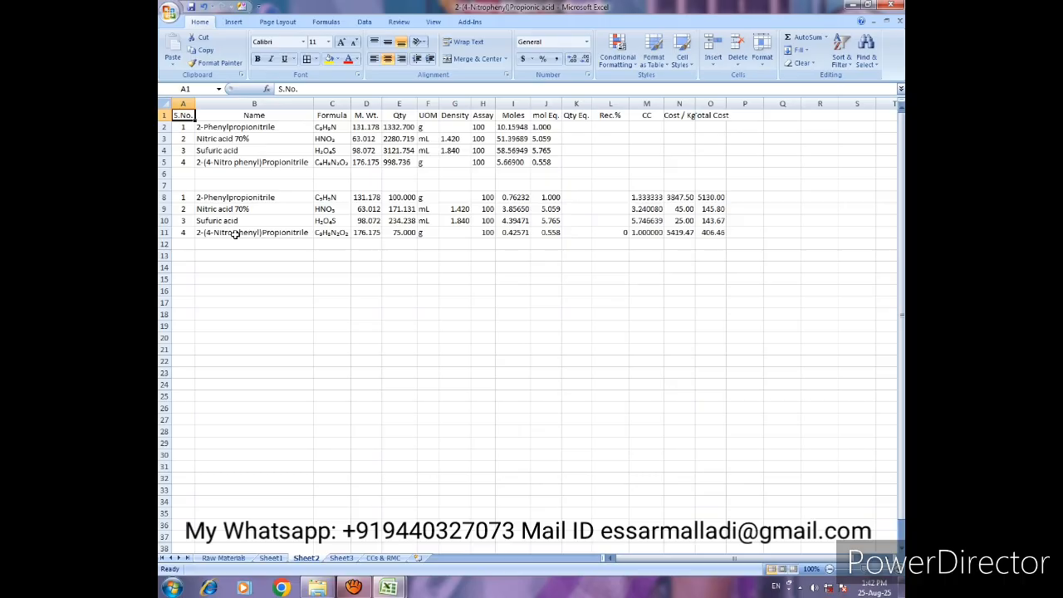
pyautogui.click(341, 557)
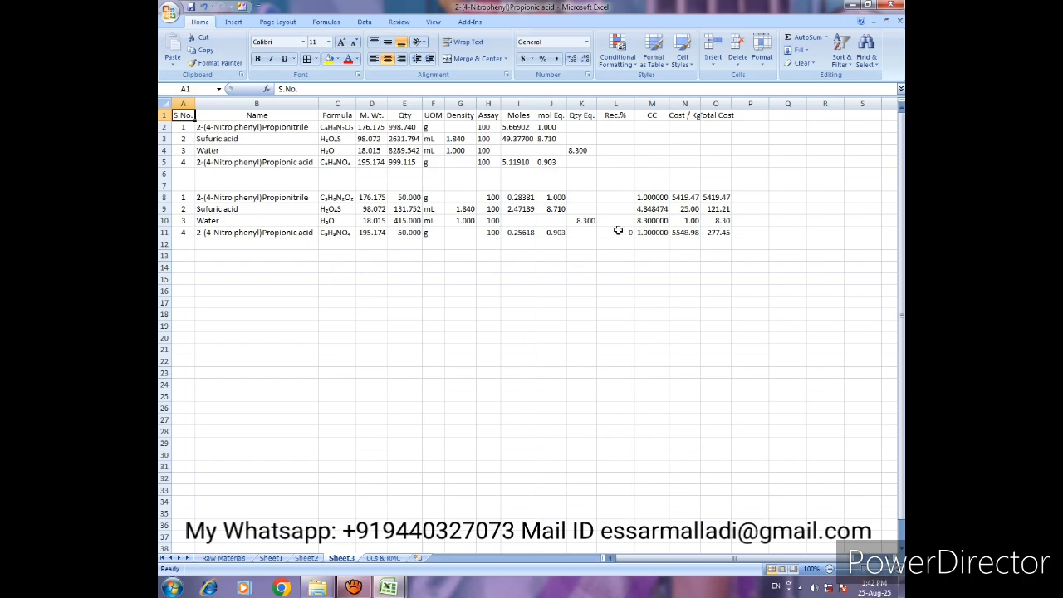
# - Select cell A7, just above the second table, on Sheet3, Sheet2 and Sheet1
pyautogui.click(187, 186)
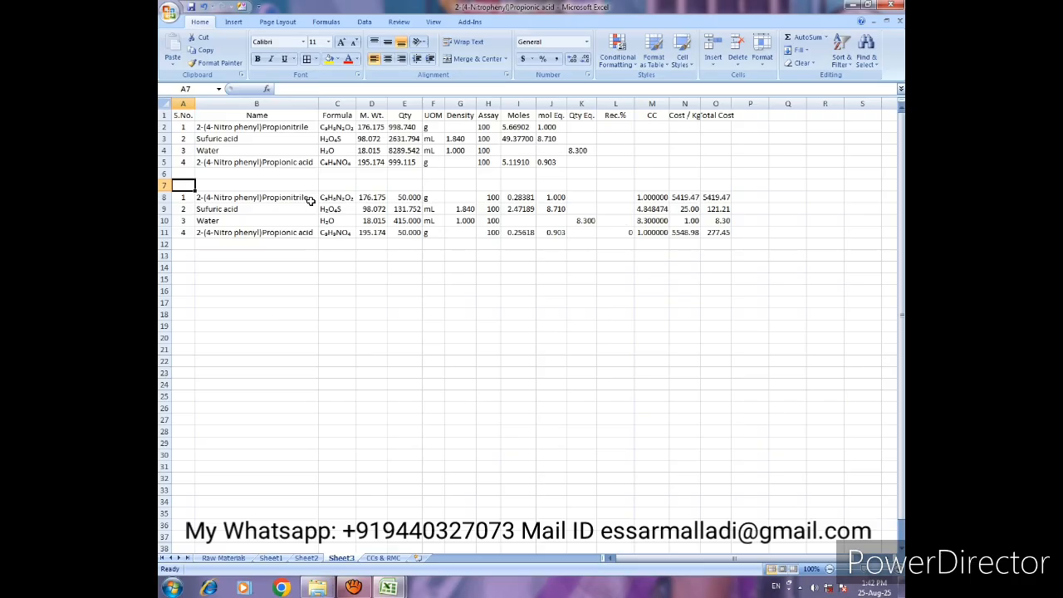
pyautogui.click(306, 558)
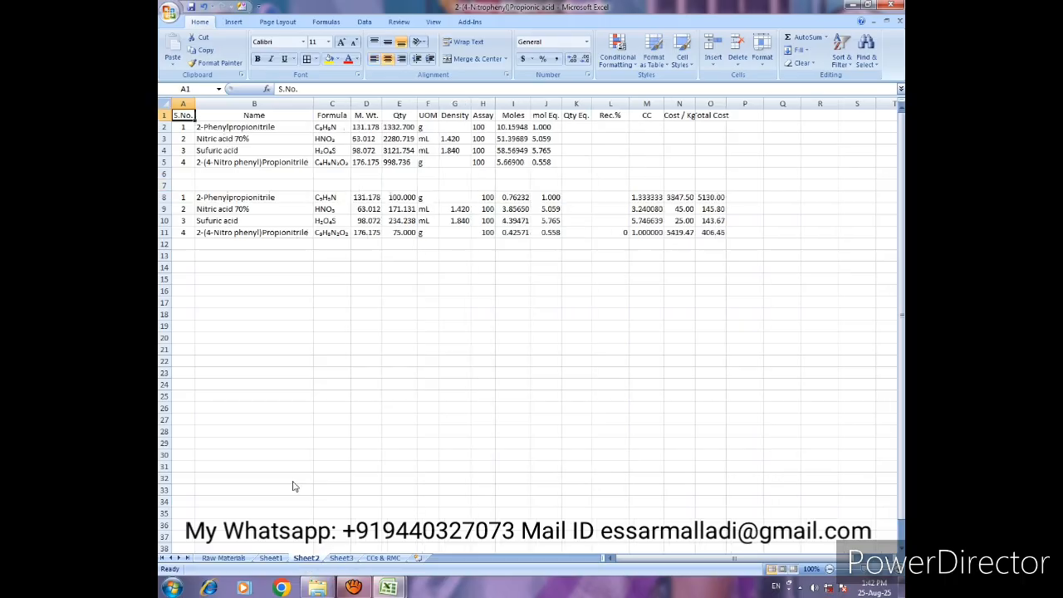
pyautogui.click(185, 185)
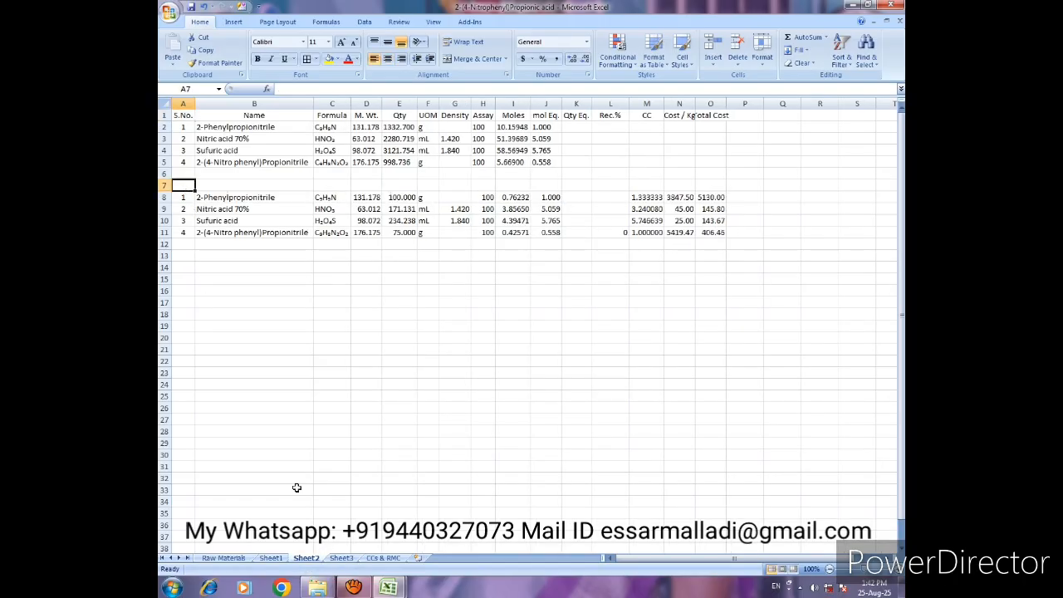
pyautogui.click(270, 558)
pyautogui.click(178, 197)
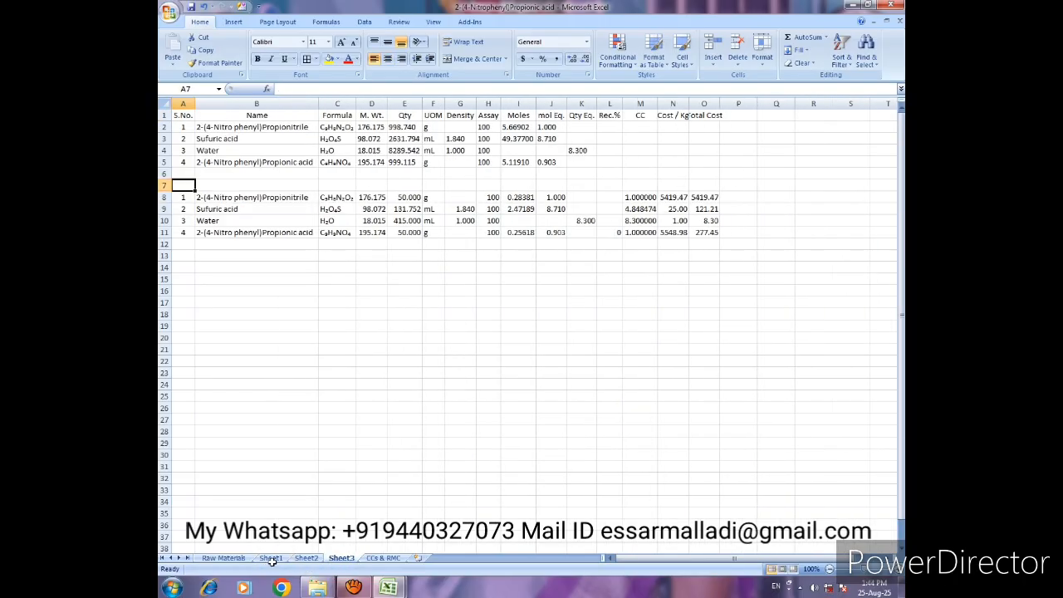
pyautogui.click(271, 558)
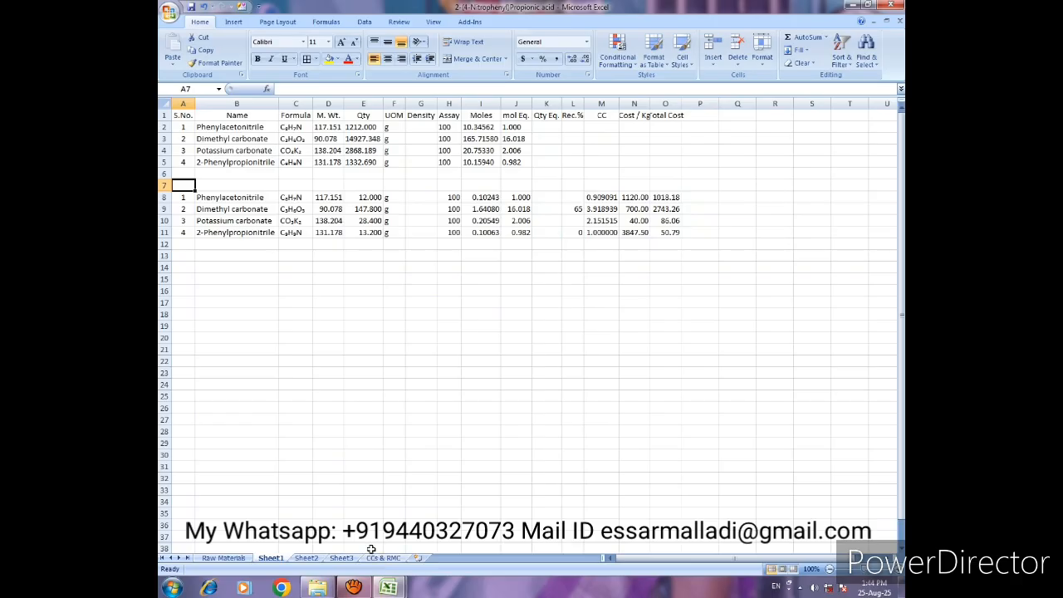
# - Check the selected cell on Sheet1, Sheet2 and Sheet3, then open the CCs n RMCs add-in form with Sheet1 active
pyautogui.click(468, 24)
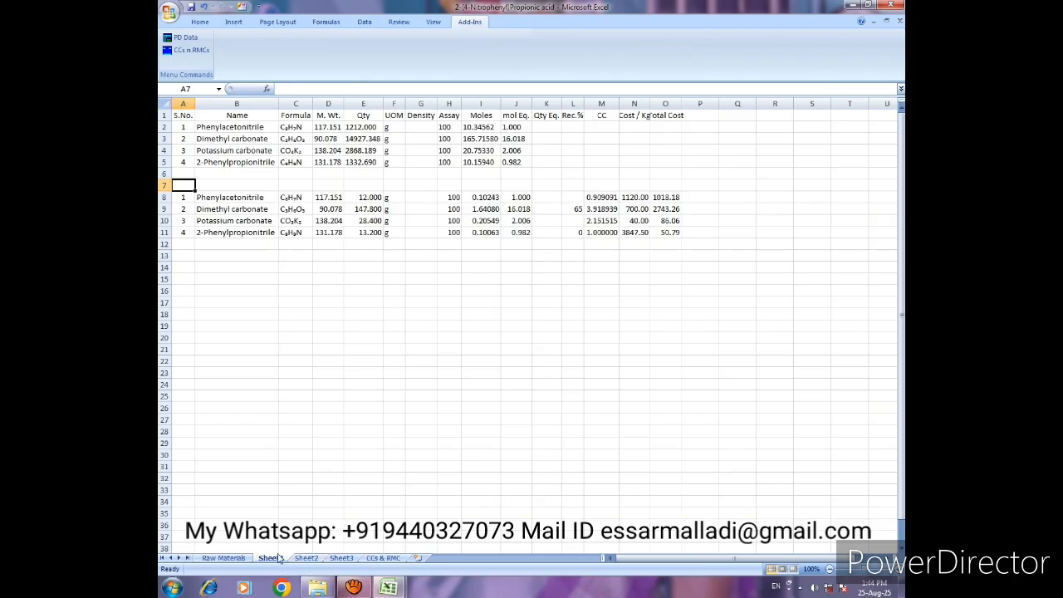
pyautogui.click(305, 558)
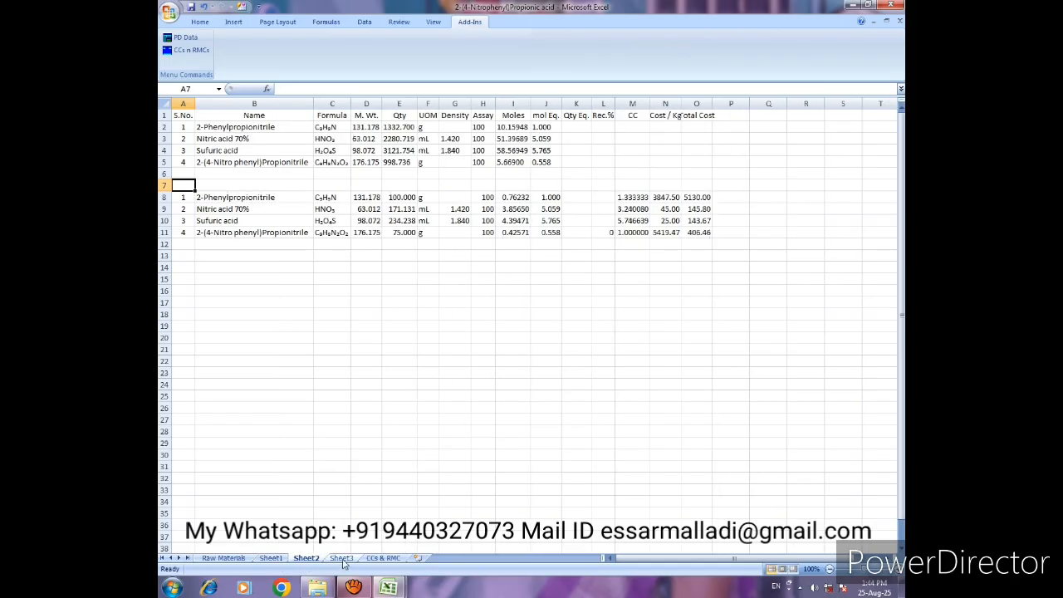
pyautogui.click(342, 560)
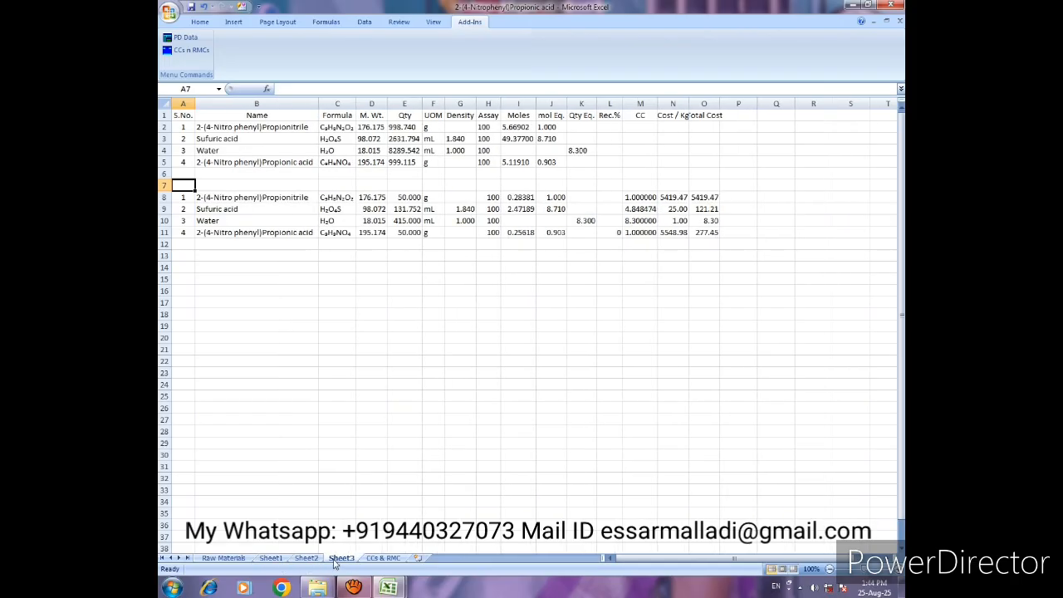
pyautogui.click(275, 560)
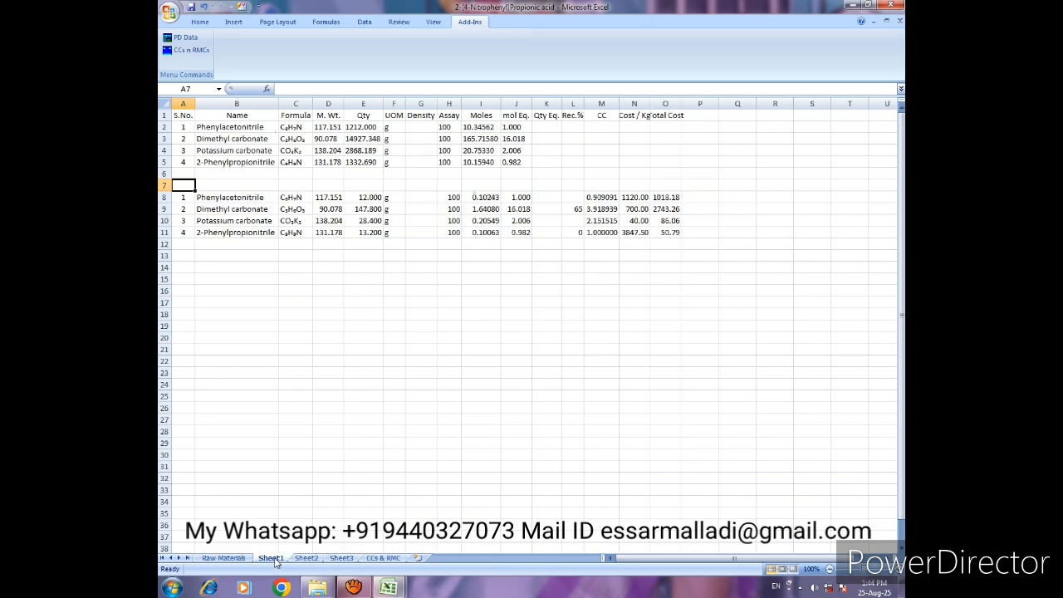
pyautogui.click(189, 52)
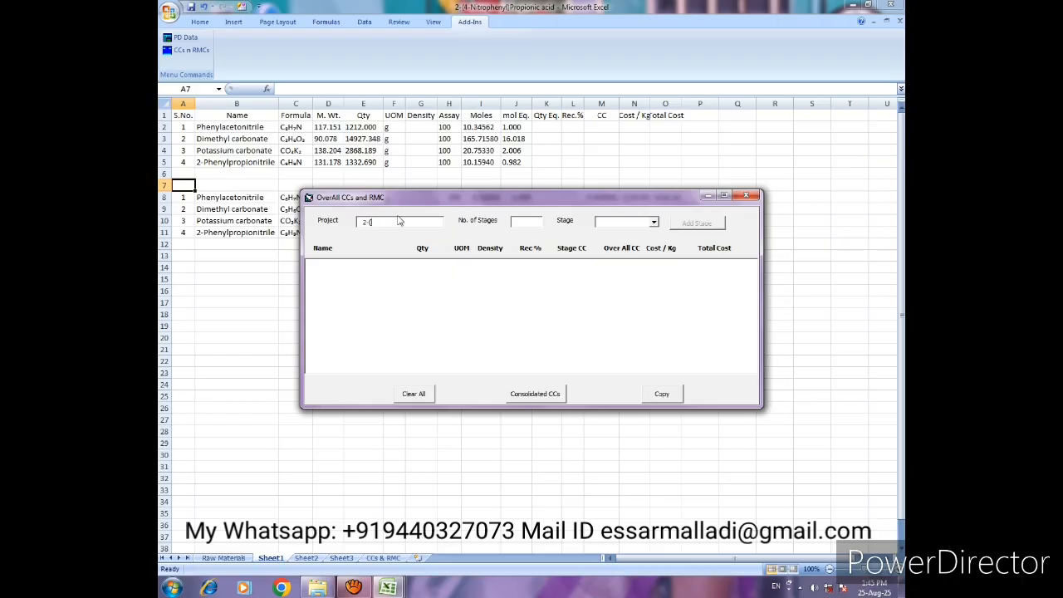
# - Set the project name to 2-(4-Nitrophenyl)-Propionic acid and the number of stages to 03
pyautogui.write('-Nitrophenyl) Propi')
pyautogui.write('ophenyl) Propio')
pyautogui.write('nic acid')
pyautogui.click(524, 221)
pyautogui.press('Tab')
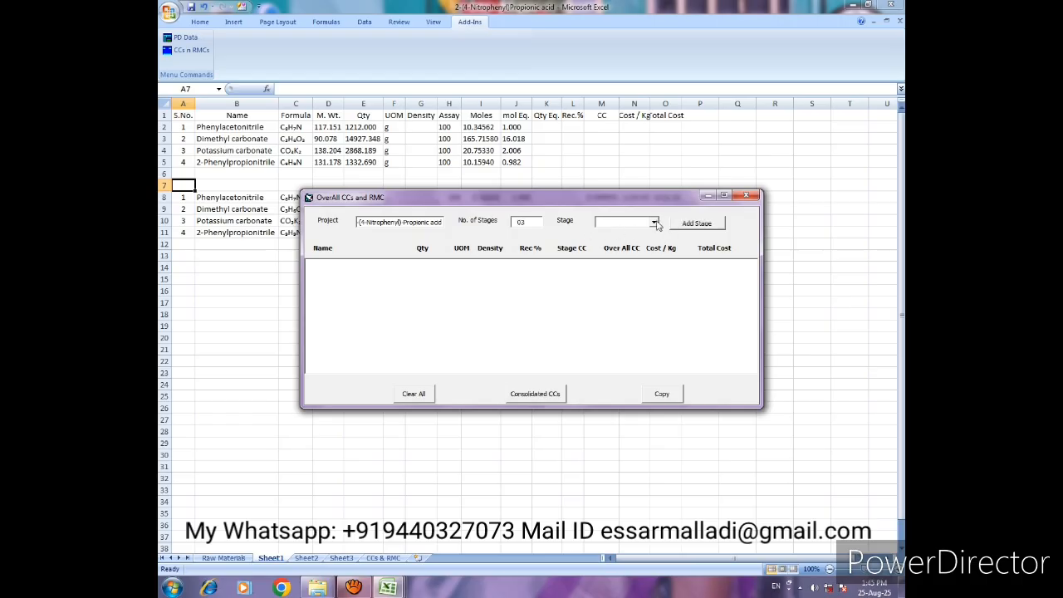
# - Add the Sheet1, Sheet2 and Sheet3 stages to the overall CC and RMC list, in that order
pyautogui.click(654, 224)
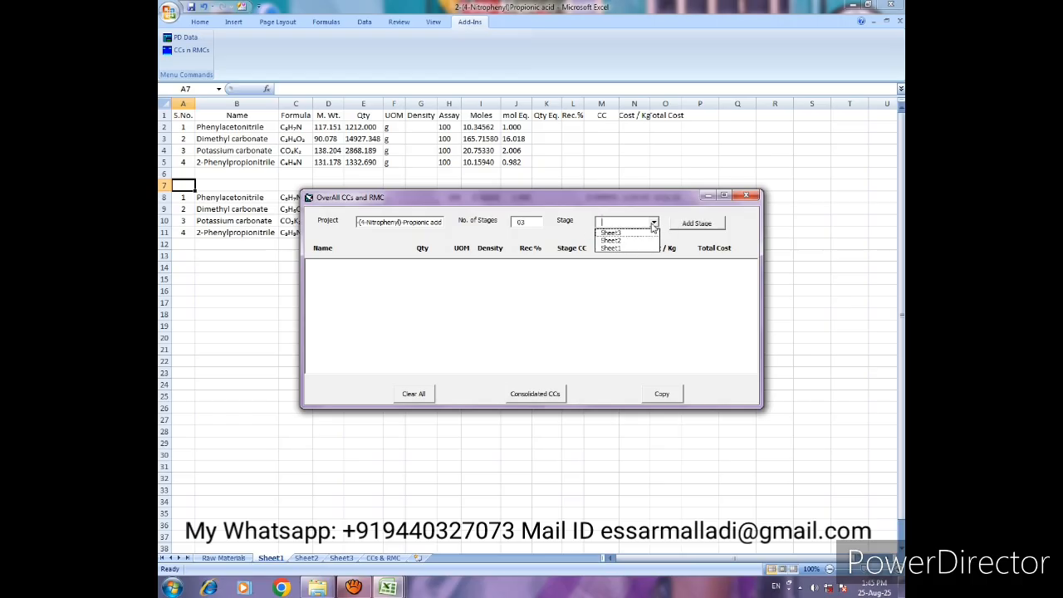
pyautogui.click(616, 249)
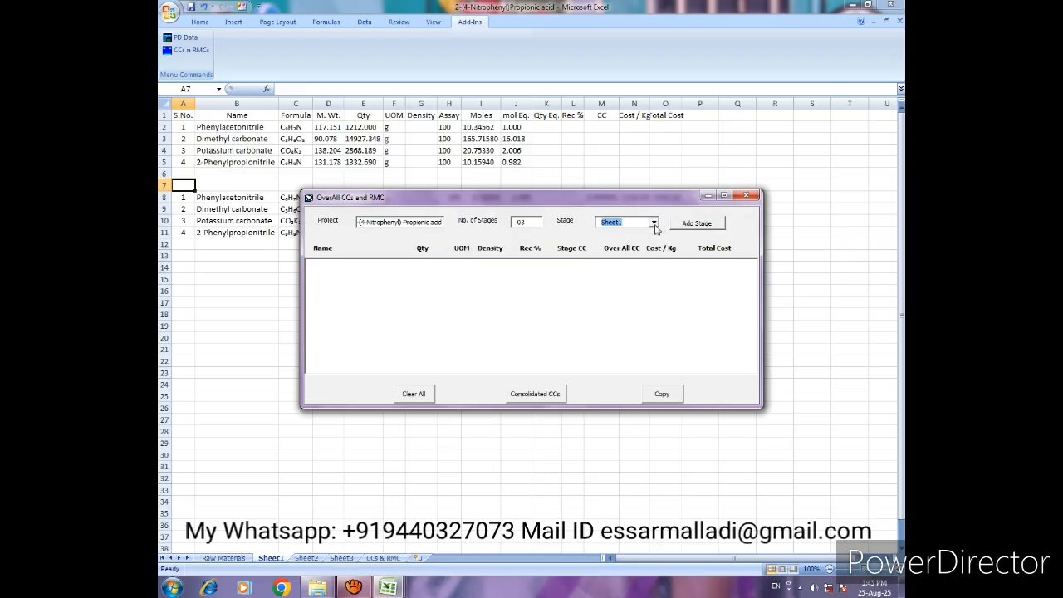
pyautogui.click(691, 226)
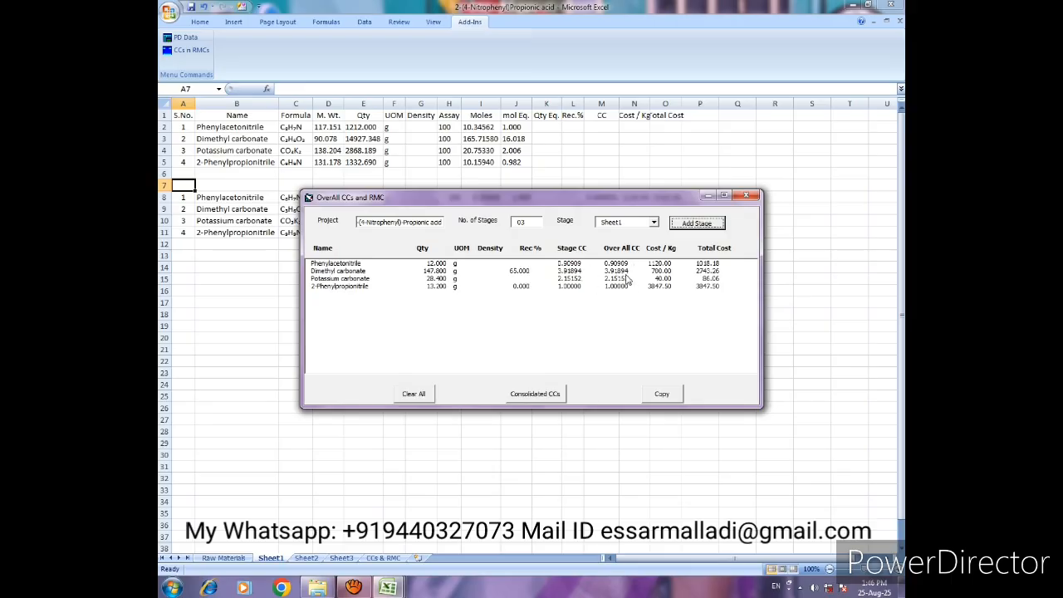
pyautogui.click(652, 224)
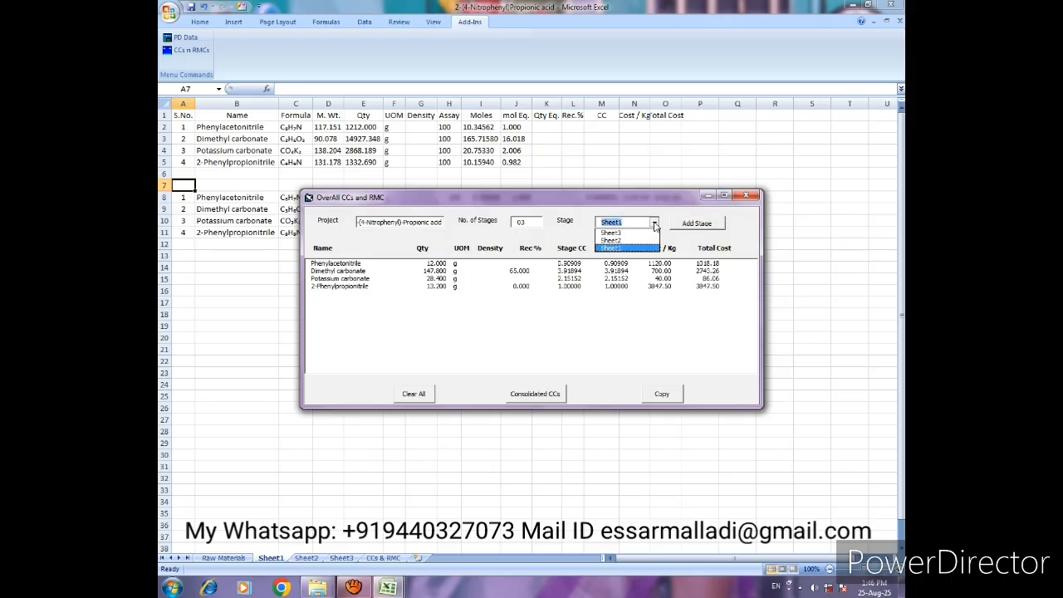
pyautogui.click(625, 242)
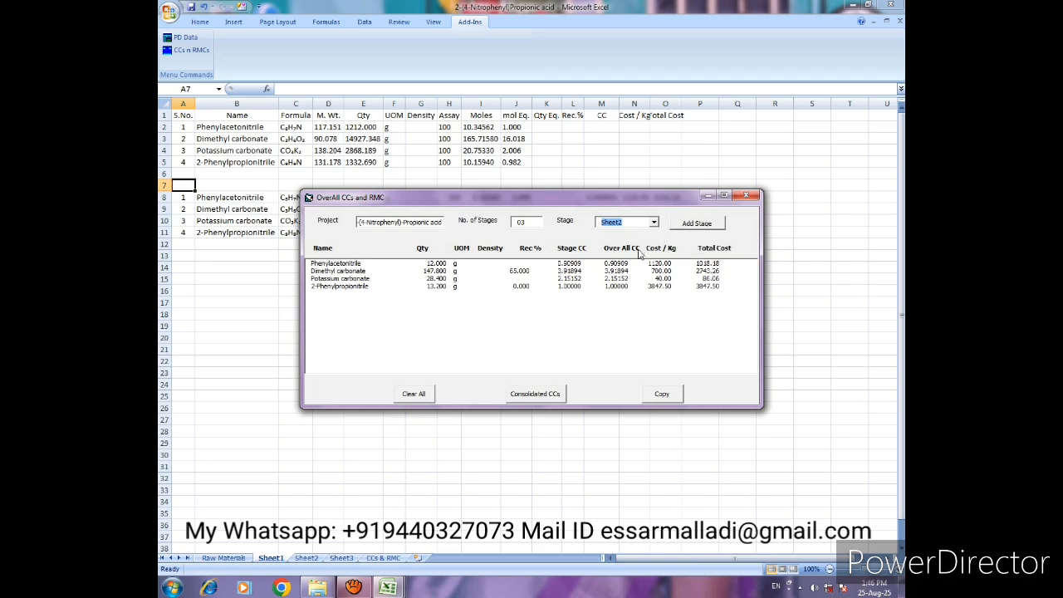
pyautogui.click(679, 229)
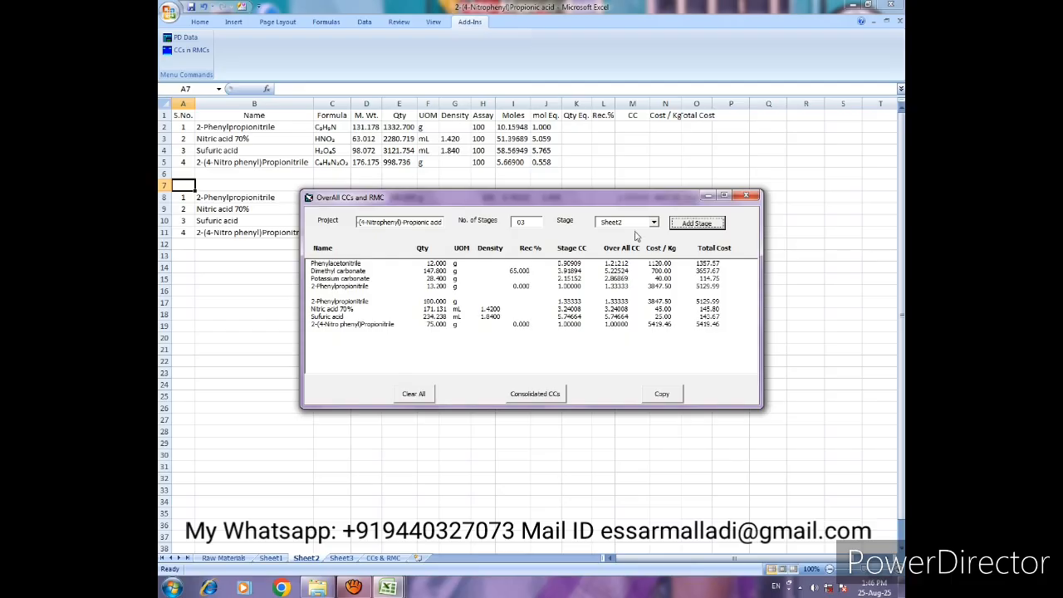
pyautogui.click(654, 223)
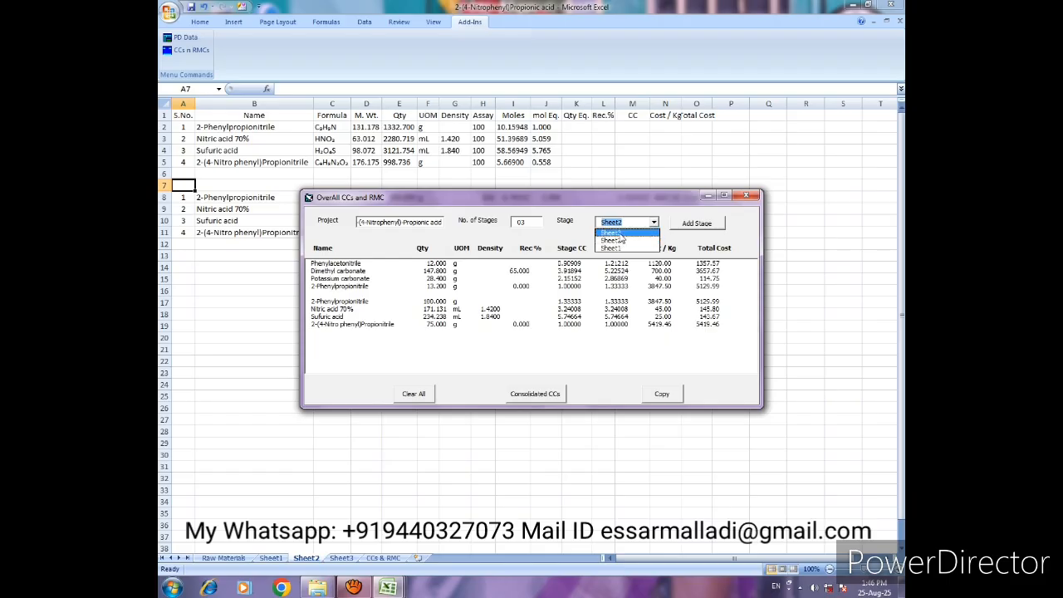
pyautogui.click(618, 234)
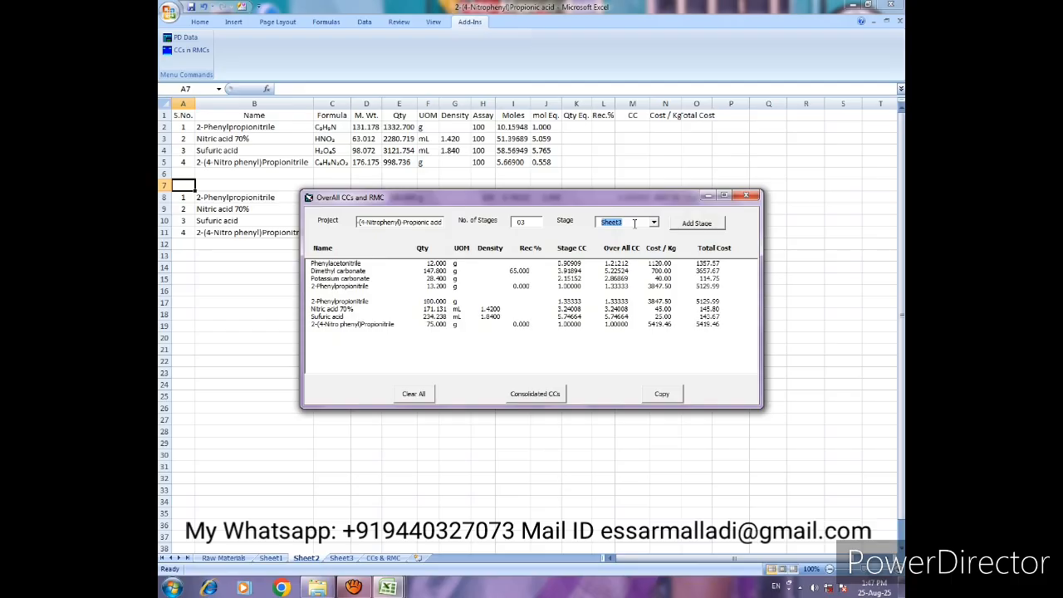
pyautogui.click(689, 223)
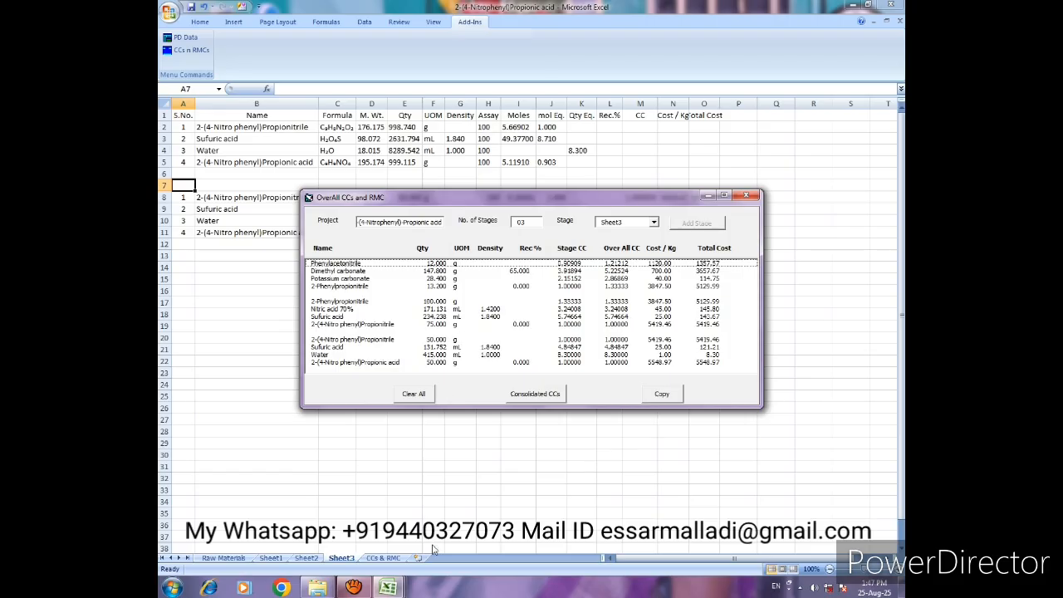
# - Compare the form's overall stage values with the Overall CCs and RMCs table on the CCs & RMC sheet
pyautogui.click(384, 558)
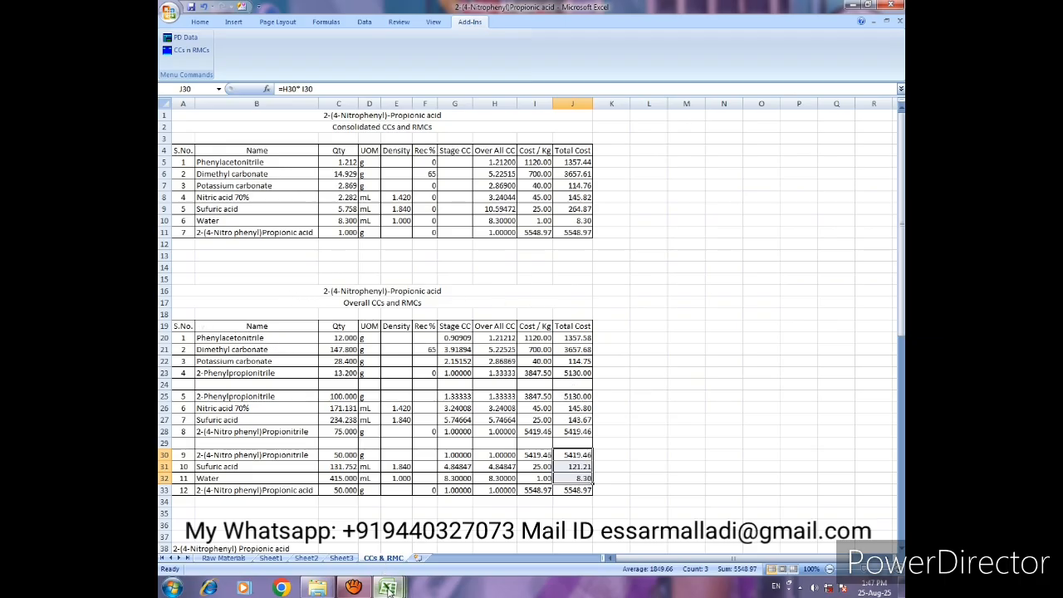
pyautogui.moveTo(390, 589)
pyautogui.click(544, 490)
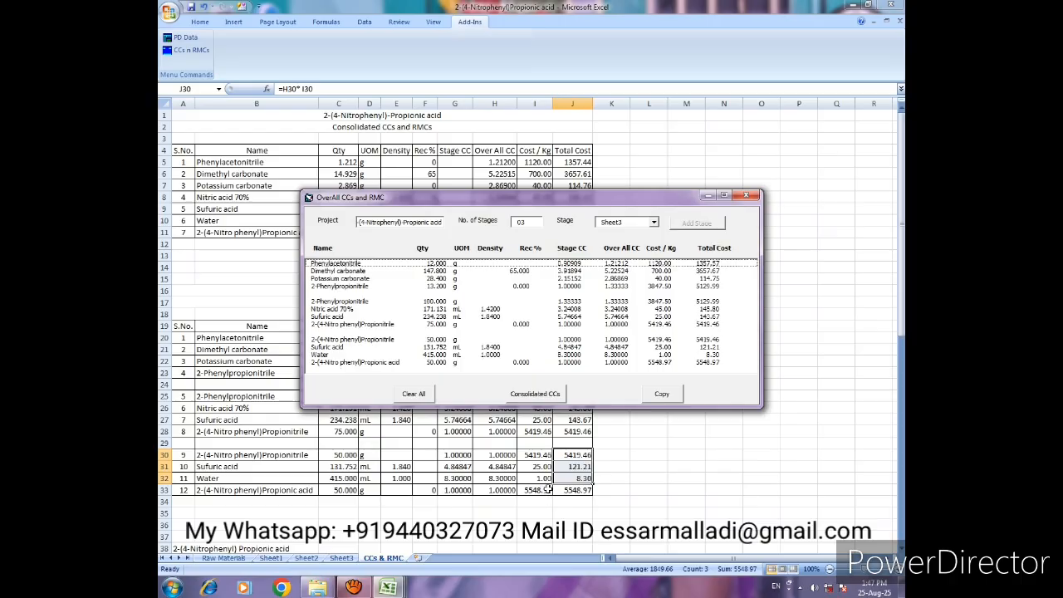
pyautogui.moveTo(573, 204); pyautogui.dragTo(564, 95)
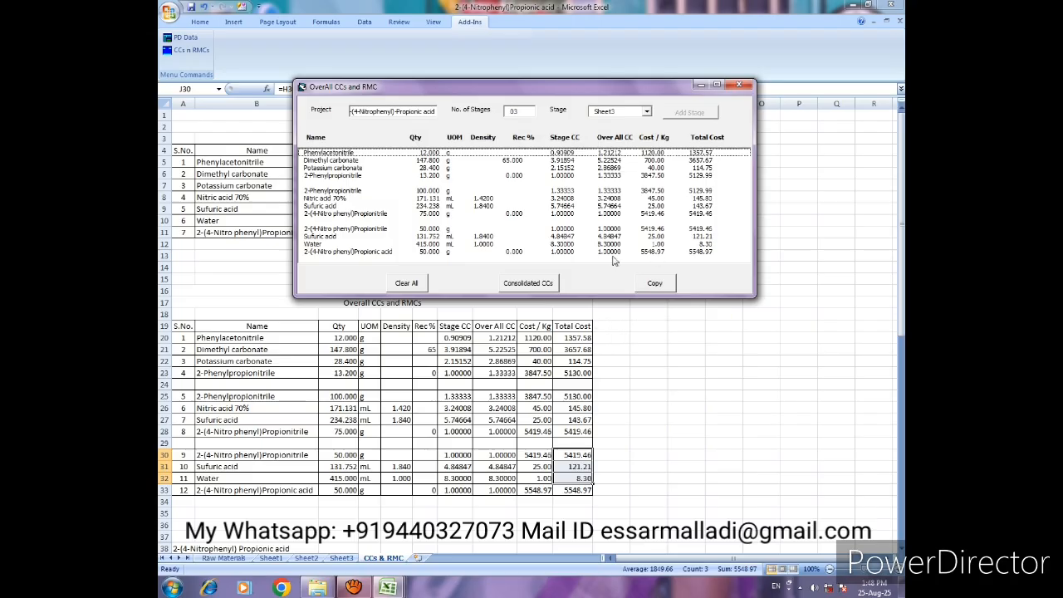
# - Generate the consolidated CCs and compare them with the Consolidated CCs and RMCs table on the CCs & RMC sheet
pyautogui.moveTo(555, 92); pyautogui.dragTo(548, 268)
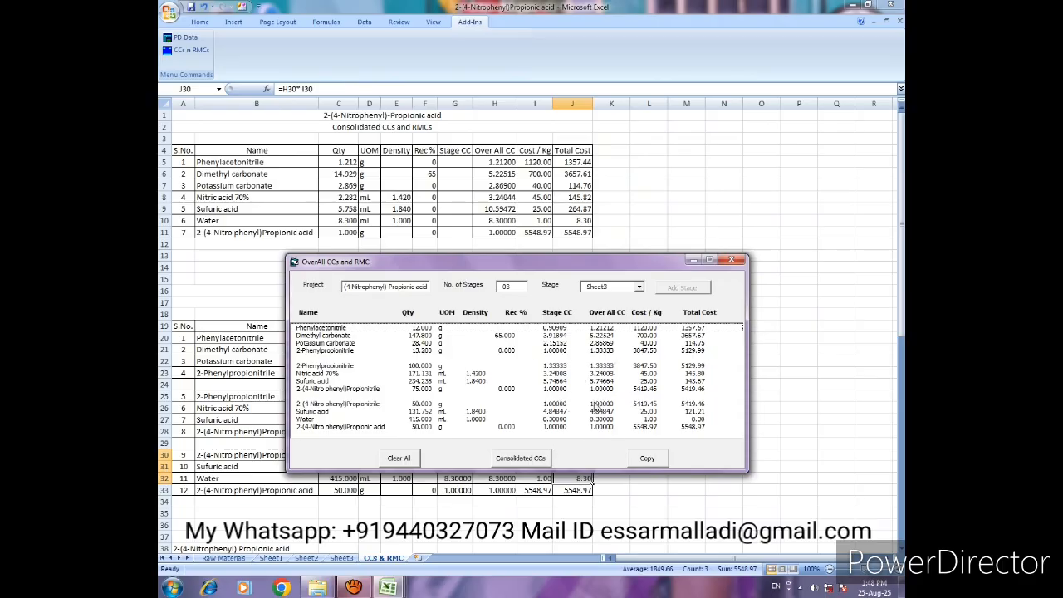
pyautogui.click(515, 459)
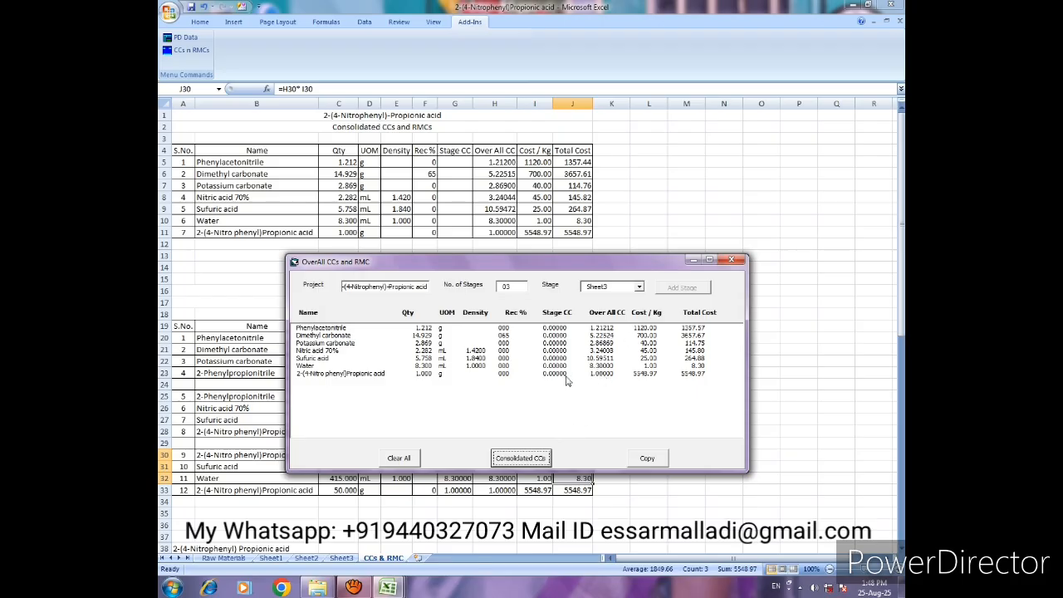
pyautogui.moveTo(525, 262); pyautogui.dragTo(587, 151)
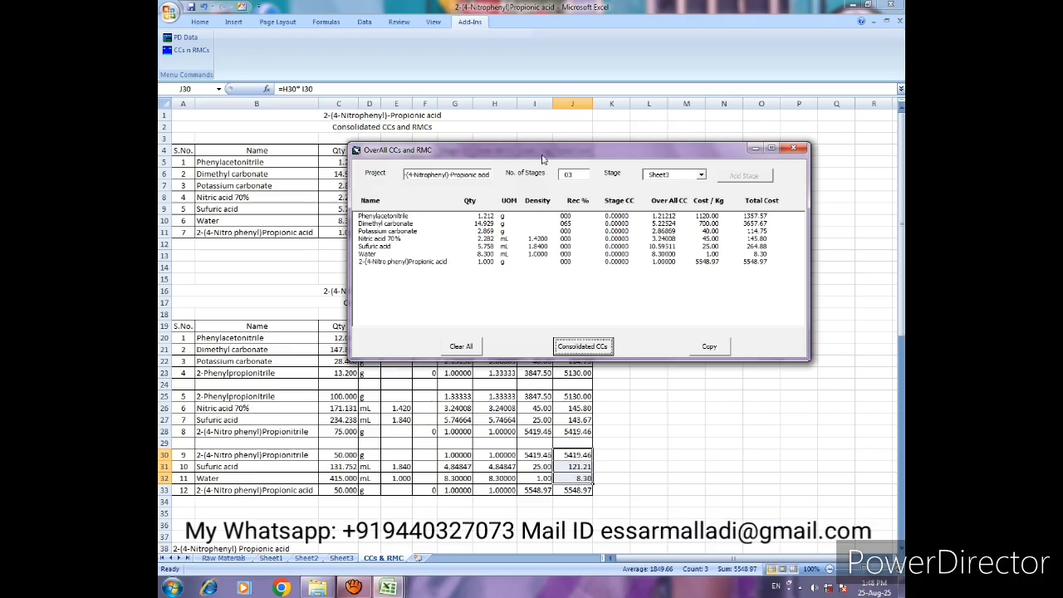
pyautogui.moveTo(545, 150); pyautogui.dragTo(513, 280)
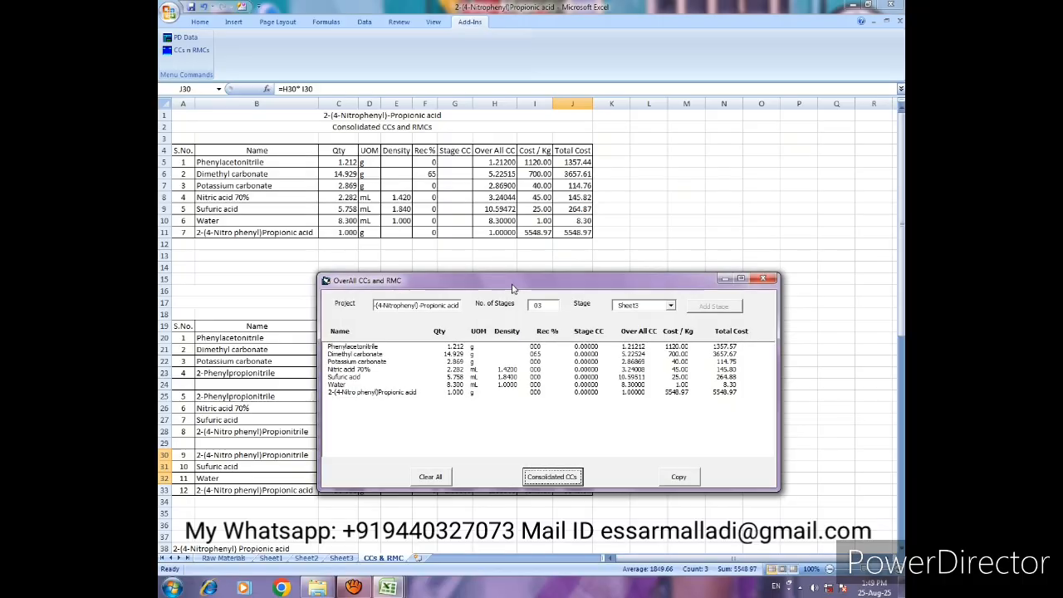